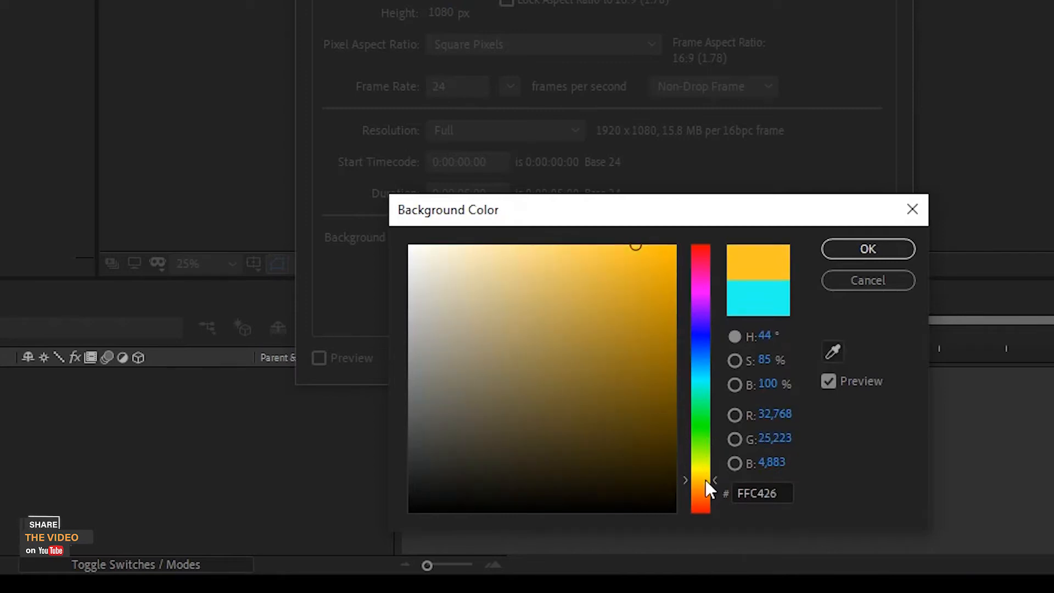
Confirm the orange FFC426 background colour and create the 1920 x 1080, 24 fps, five-second composition
left_click(863, 253)
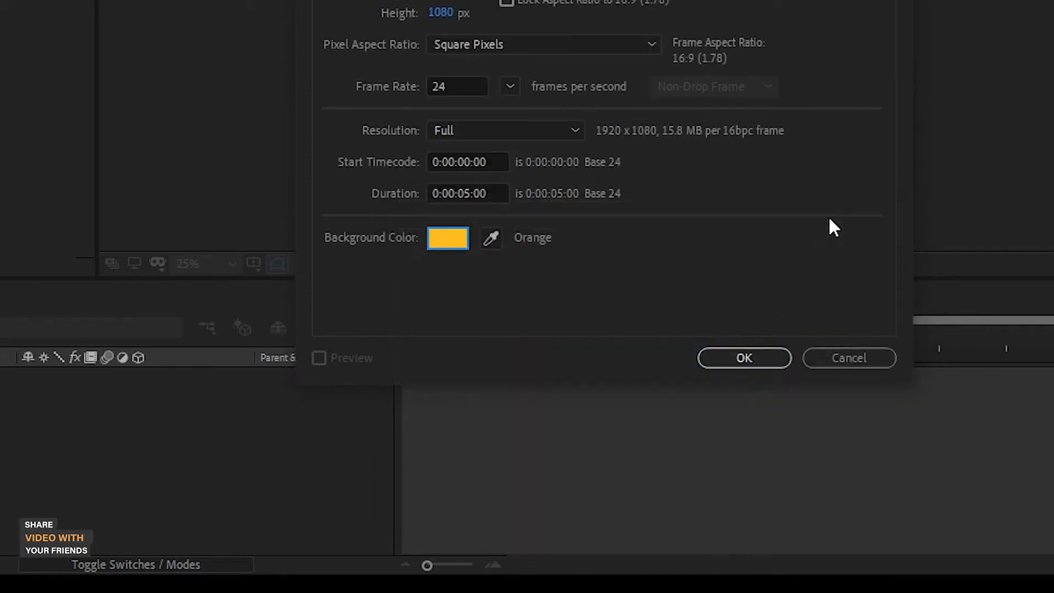
left_click(753, 363)
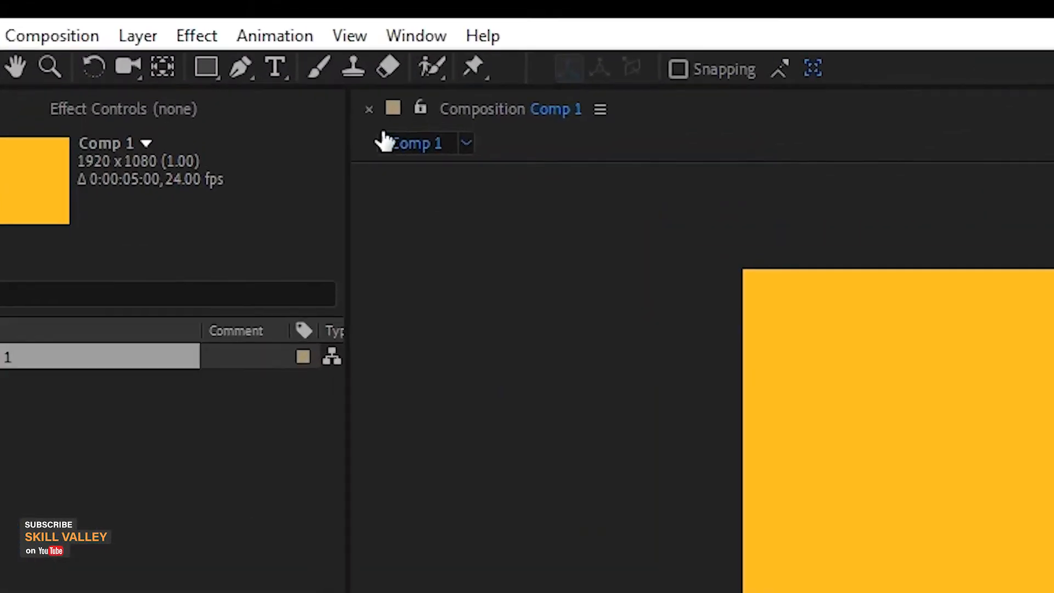
Draw a rectangle shape with the Rectangle Tool, covering about half the composition's width and height, left of centre
left_click(209, 66)
left_click(209, 65)
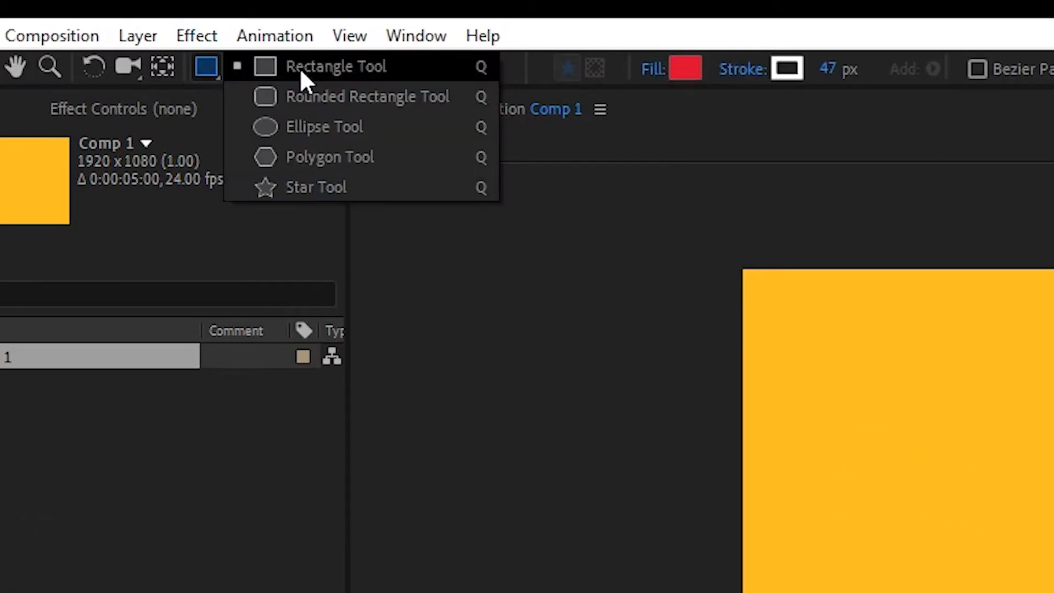
left_click(208, 64)
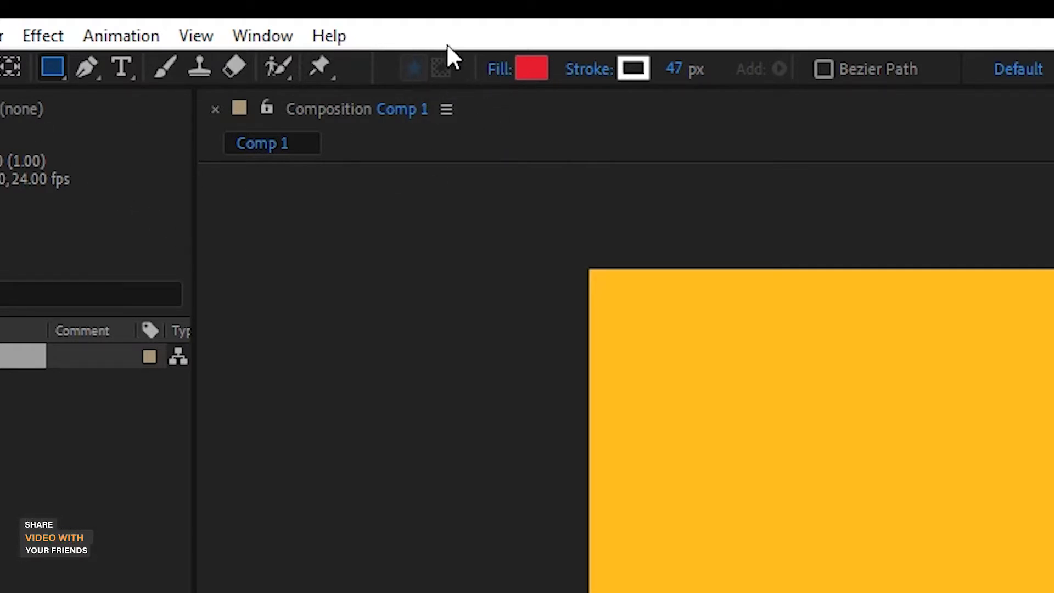
left_click(53, 67)
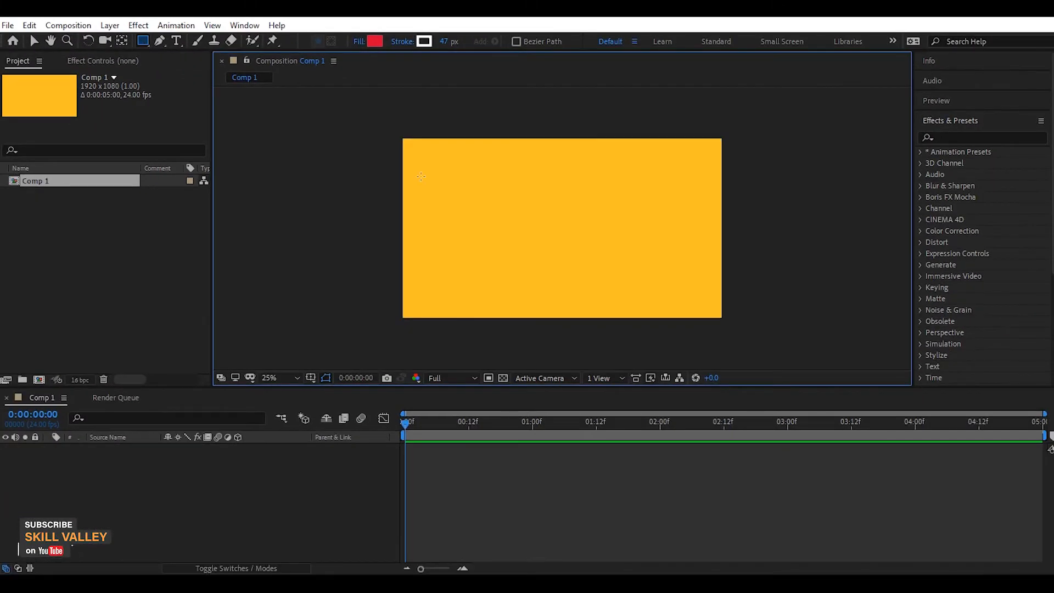
left_click_drag(435, 171, 604, 270)
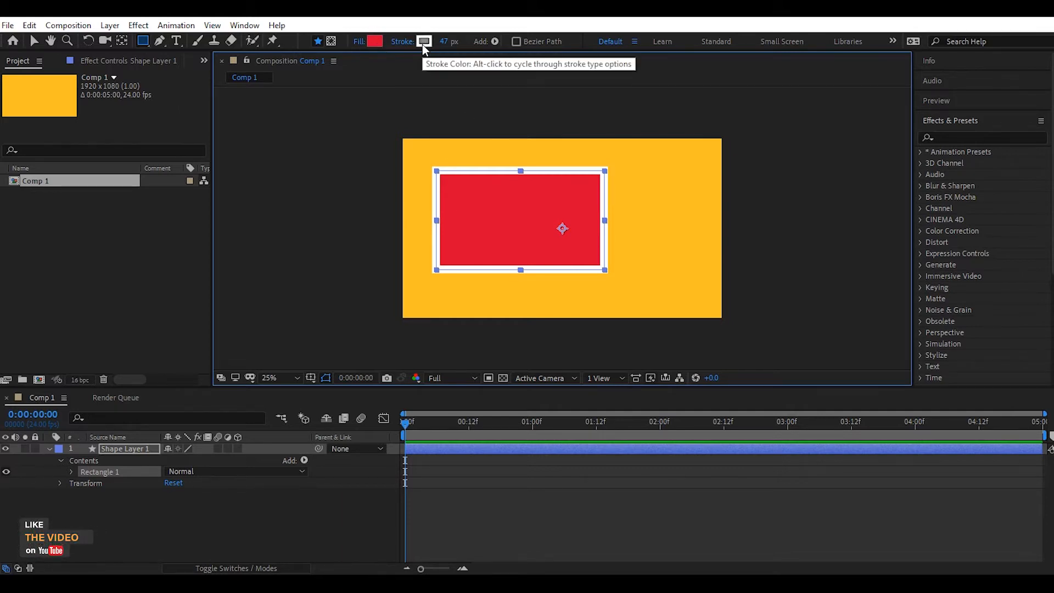
Change the rectangle's fill colour to green 60D808
left_click(375, 42)
mouse_move(596, 396)
left_mouse_down()
mouse_move(587, 445)
mouse_move(598, 493)
left_mouse_up()
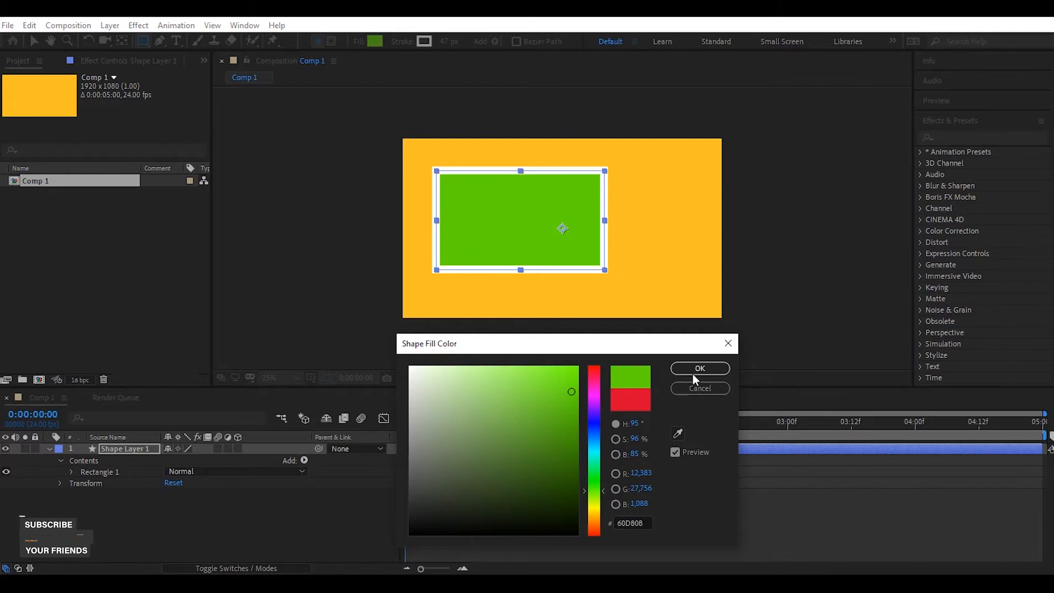
left_click(693, 370)
Give the rectangle a near-black stroke with a width of 64 px
left_click(424, 42)
left_click_drag(439, 488, 409, 521)
left_click(698, 368)
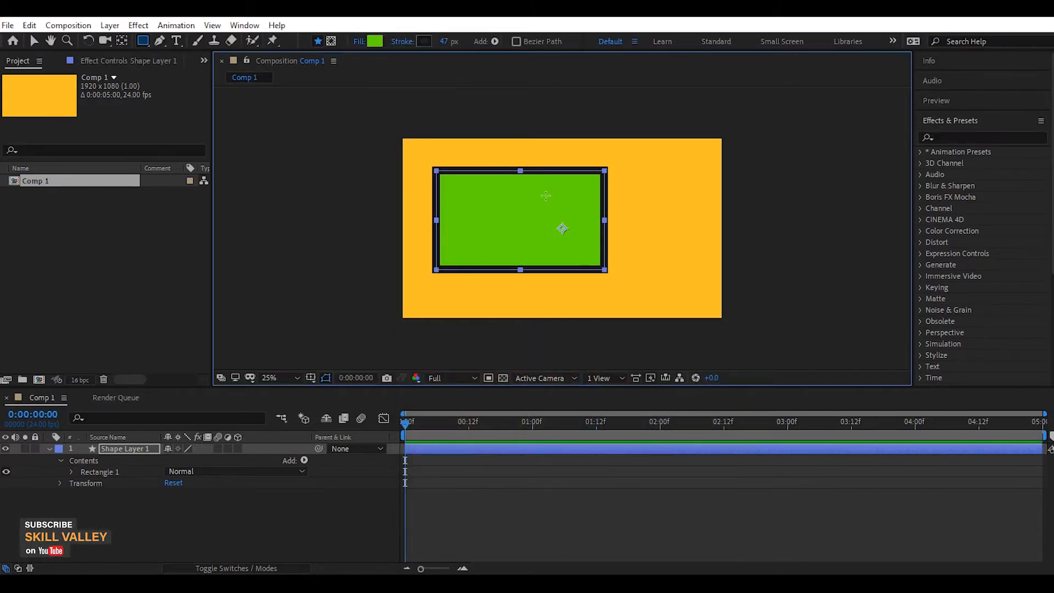
mouse_move(454, 42)
left_mouse_down()
mouse_move(519, 43)
mouse_move(473, 64)
mouse_move(485, 64)
left_mouse_up()
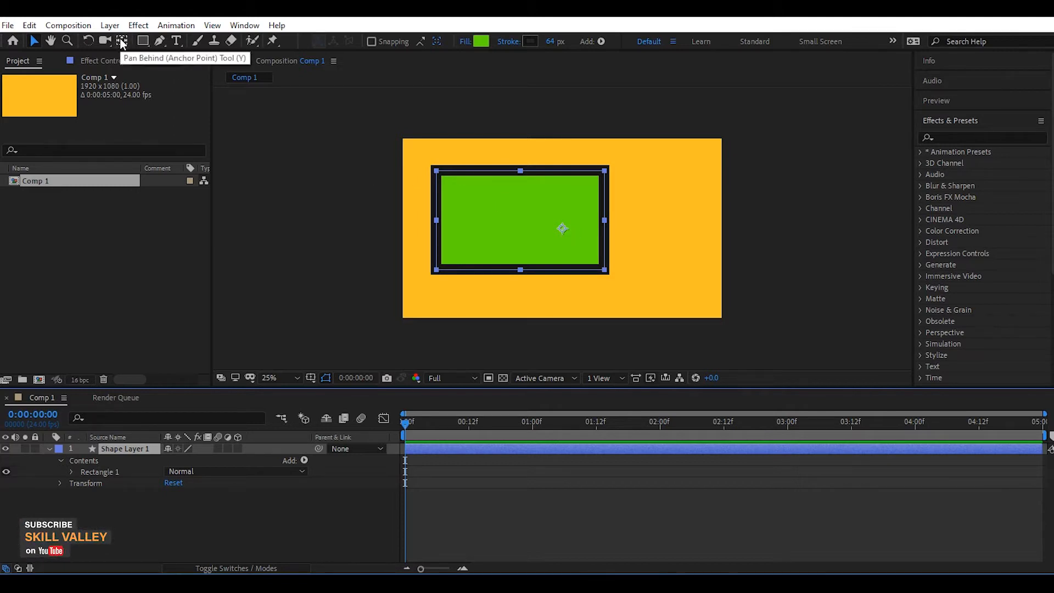
Reposition the rectangle's anchor point with the Pan Behind tool to about 8, -108, inside the shape
key("y")
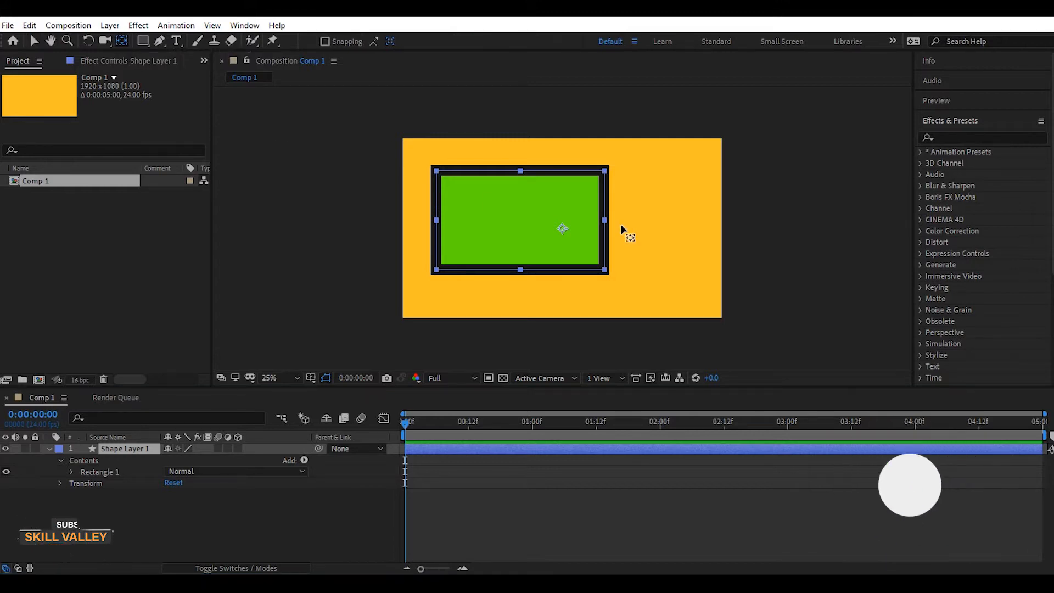
left_click_drag(562, 228, 487, 194)
key("ctrl+alt+Home")
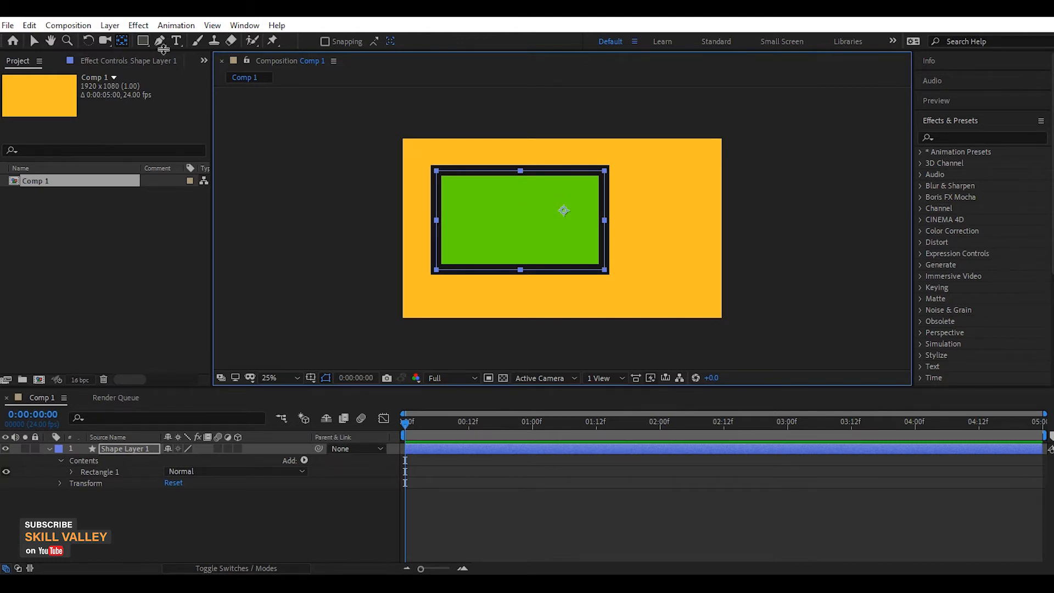
Change the rectangle's fill colour to red
left_click(144, 41)
left_click(374, 42)
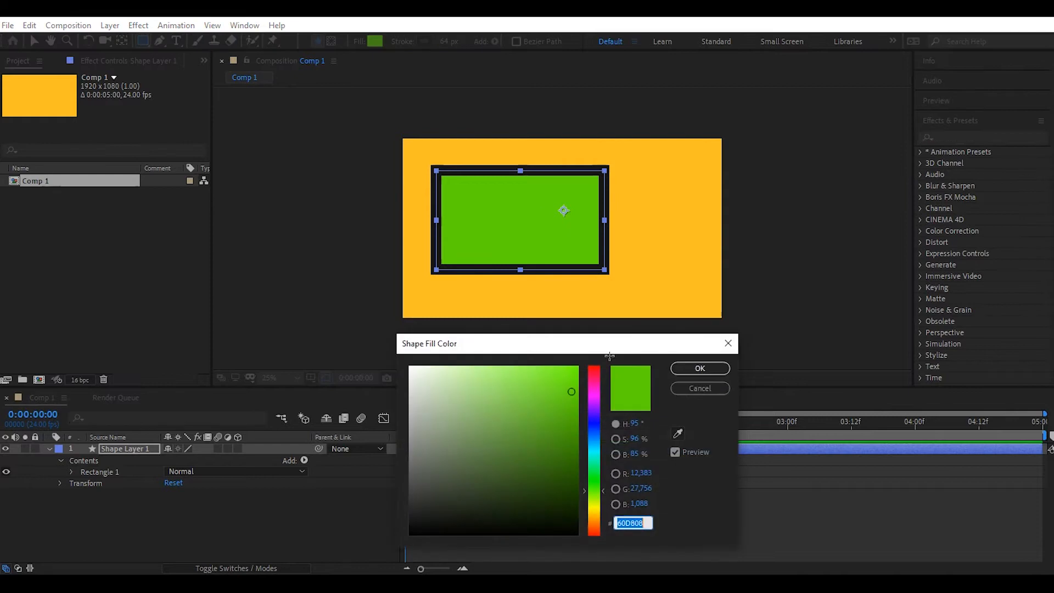
left_click(594, 366)
left_click(700, 368)
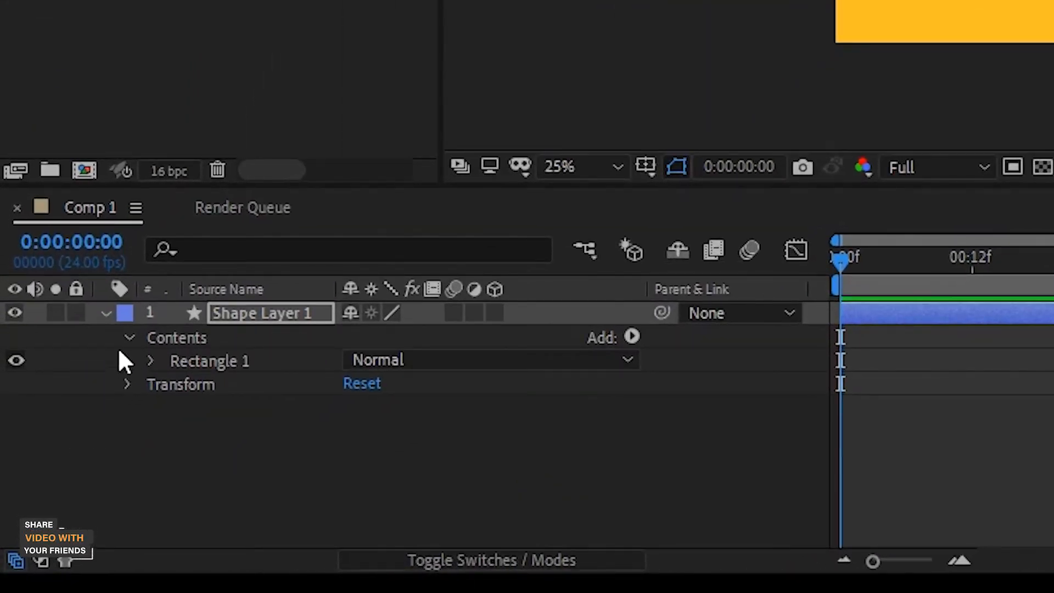
Expand the contents of Shape Layer 1 down to Rectangle 1 to examine its path, stroke, fill and transform groups
left_click(129, 337)
left_click(163, 335)
left_click(179, 361)
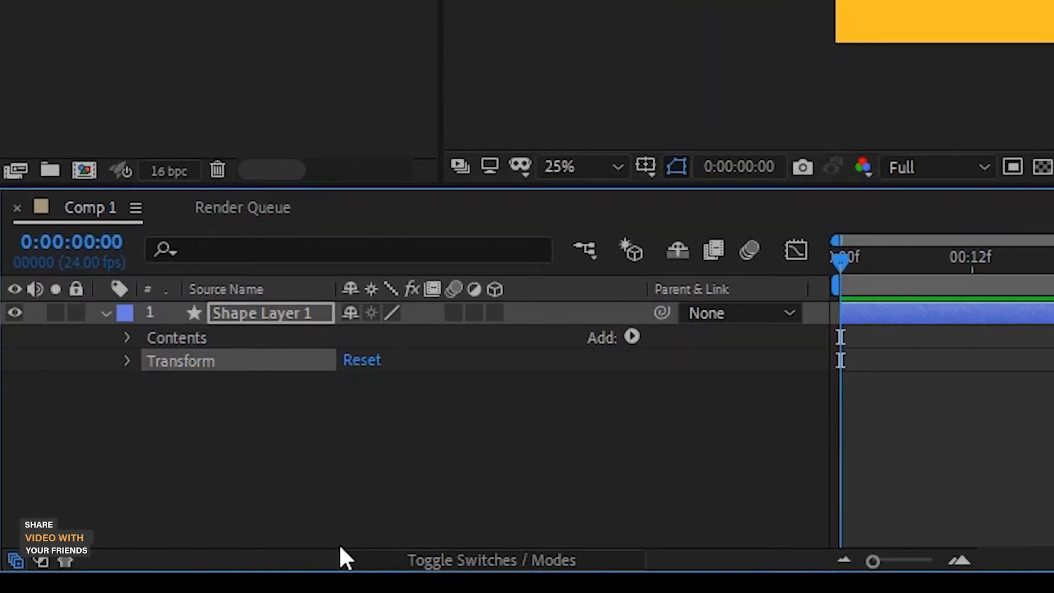
left_click(127, 338)
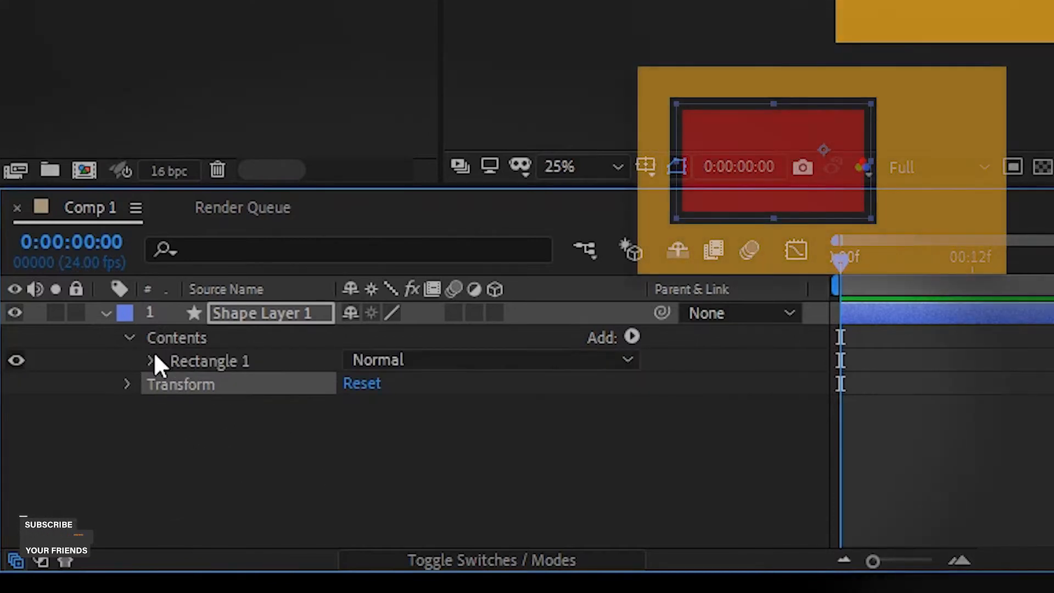
left_click(154, 361)
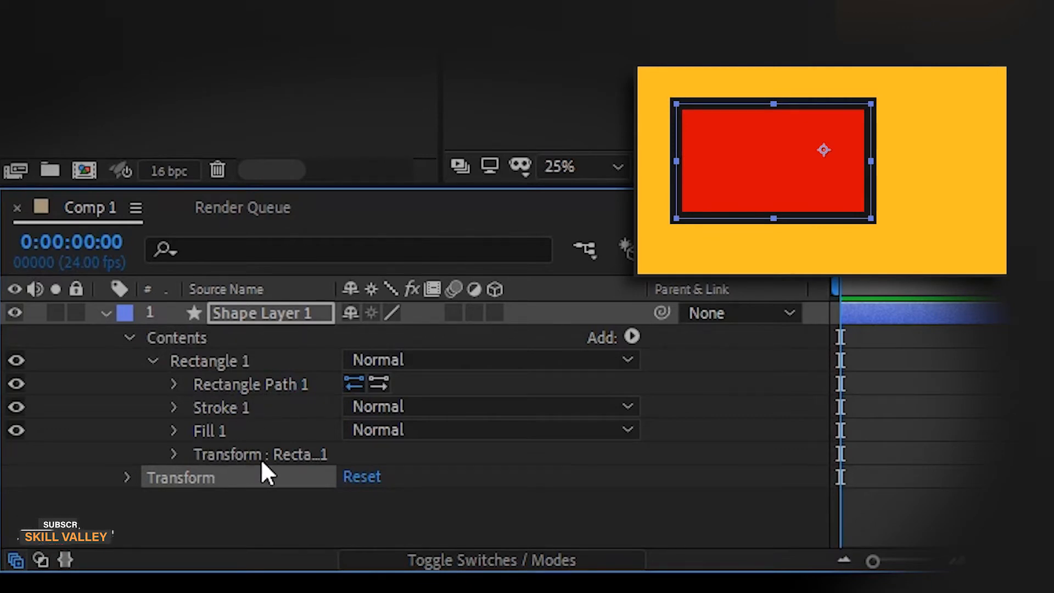
Collapse the contents of Shape Layer 1 and expand the layer's Transform properties
left_click(132, 337)
left_click(140, 394)
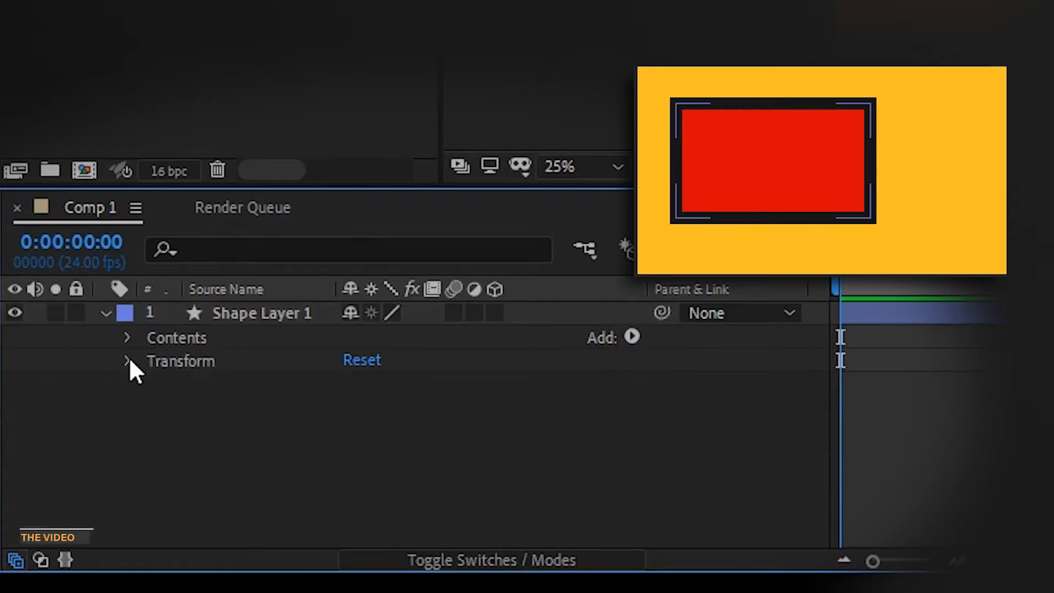
left_click(127, 360)
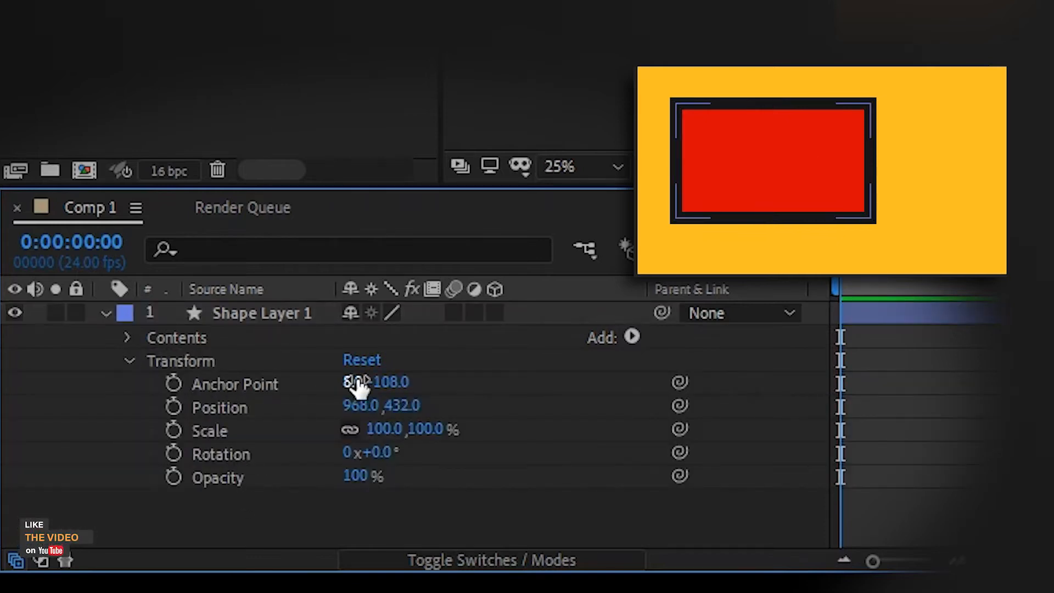
left_click(354, 406)
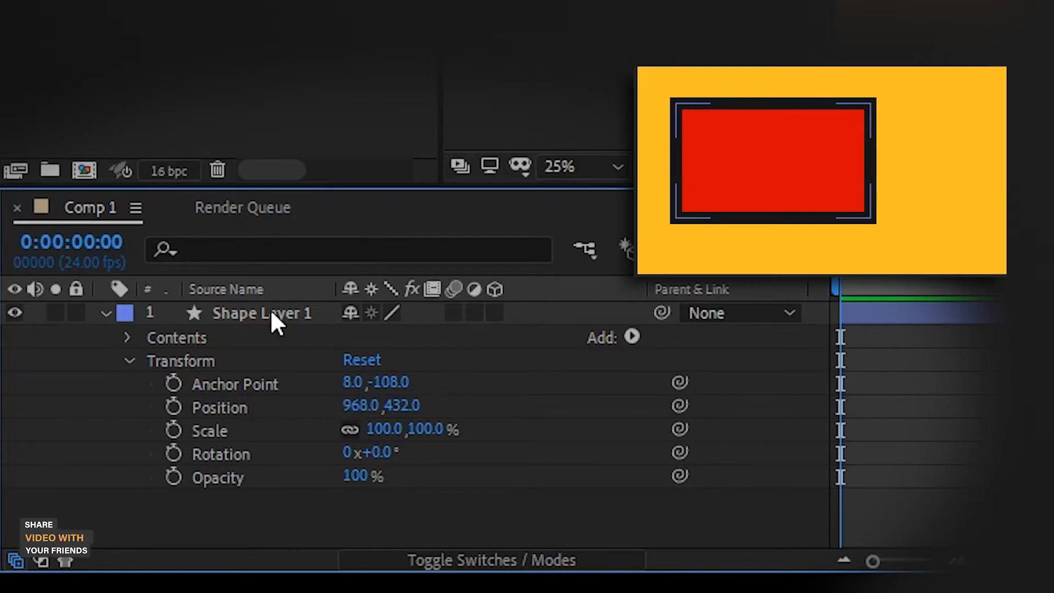
Move Shape Layer 1 by changing its Position to about 1034, 487
left_click(270, 312)
left_click_drag(354, 409, 696, 414)
left_click(352, 406)
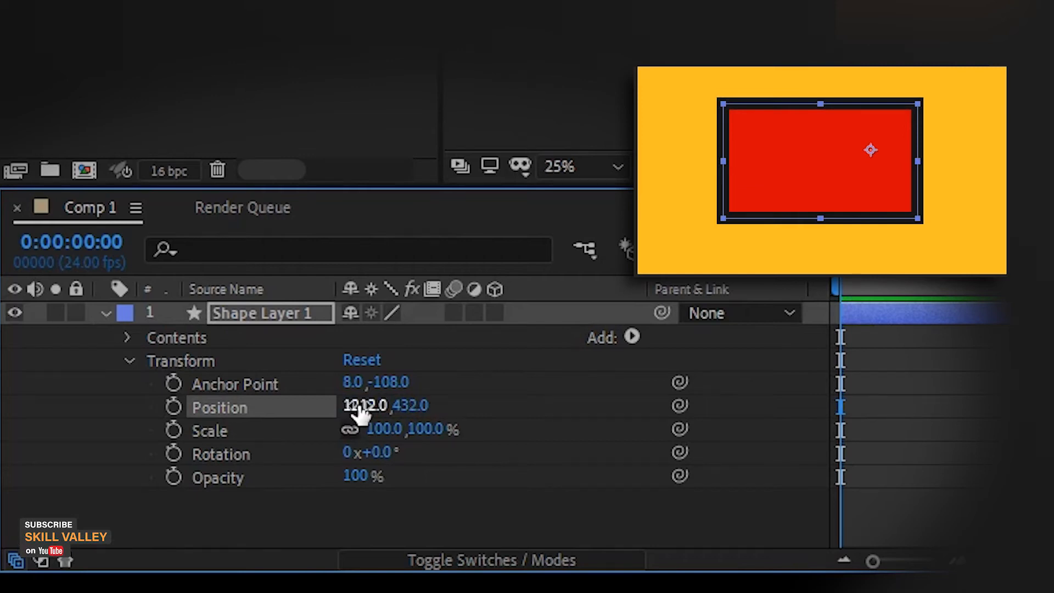
left_click_drag(360, 412, 482, 404)
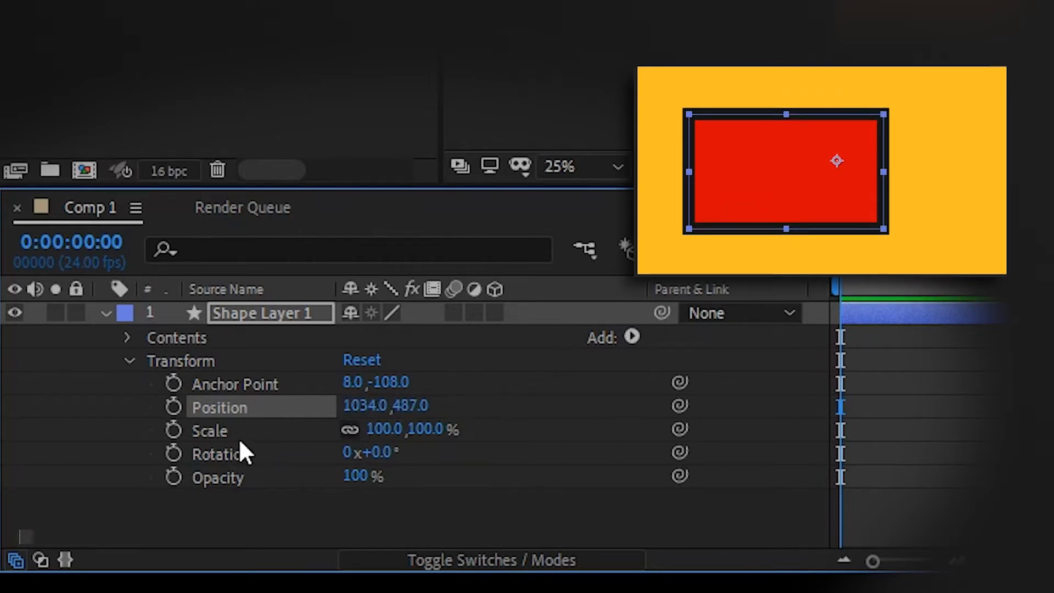
Scale Shape Layer 1 uniformly to about 77%, and with the proportions unlinked to about 70% wide and 117% high
left_click_drag(387, 429, 496, 429)
left_click_drag(678, 429, 390, 460)
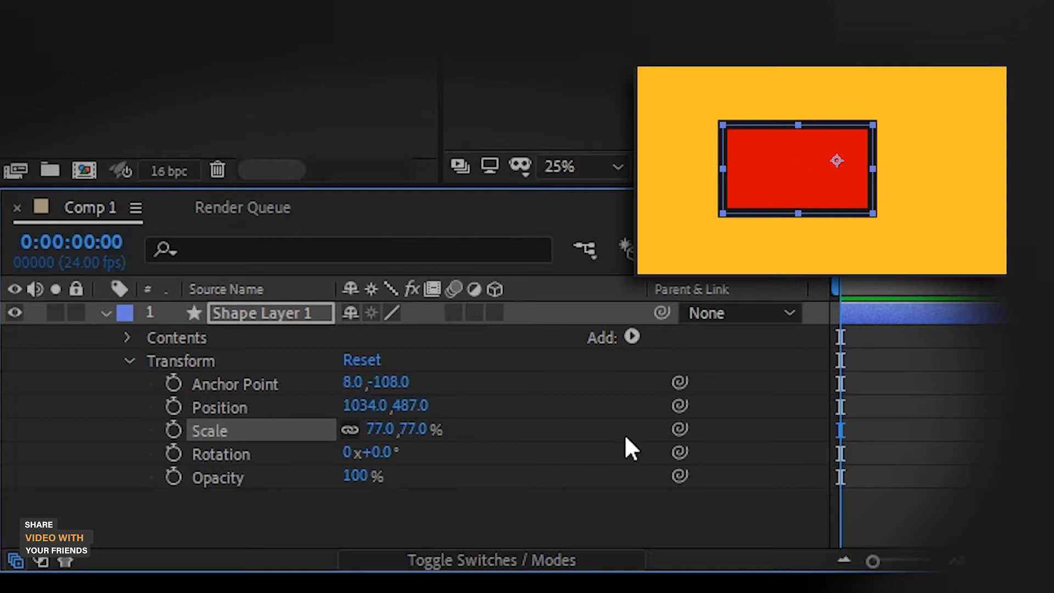
left_click(351, 430)
left_click_drag(369, 431, 273, 429)
left_click_drag(402, 434, 455, 432)
left_click_drag(388, 433, 492, 427)
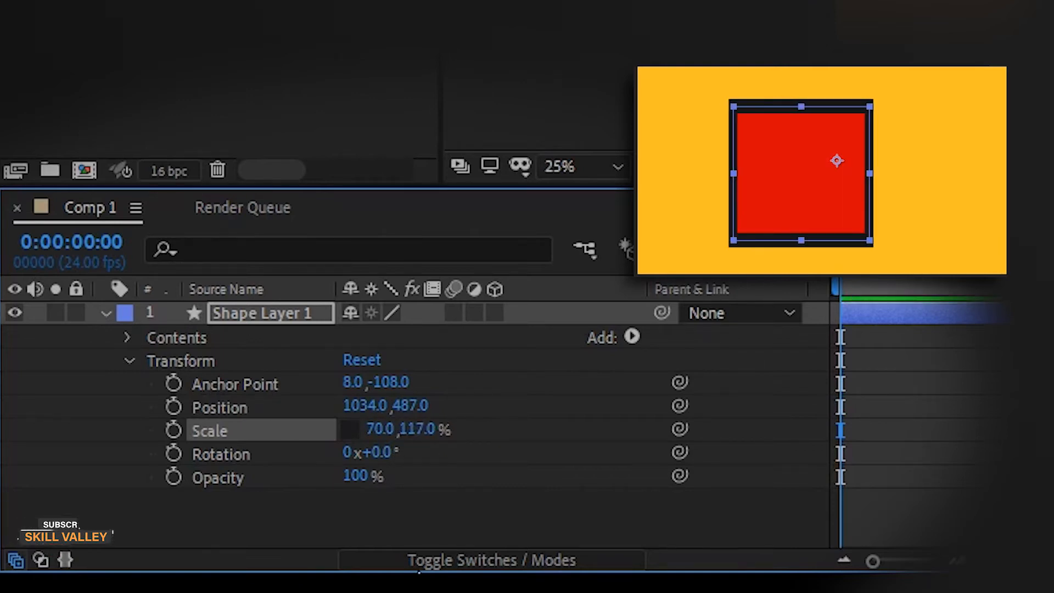
Set the layer's horizontal scale to 100% and vertical scale to 1000%, and relink the scale proportions
left_click(387, 433)
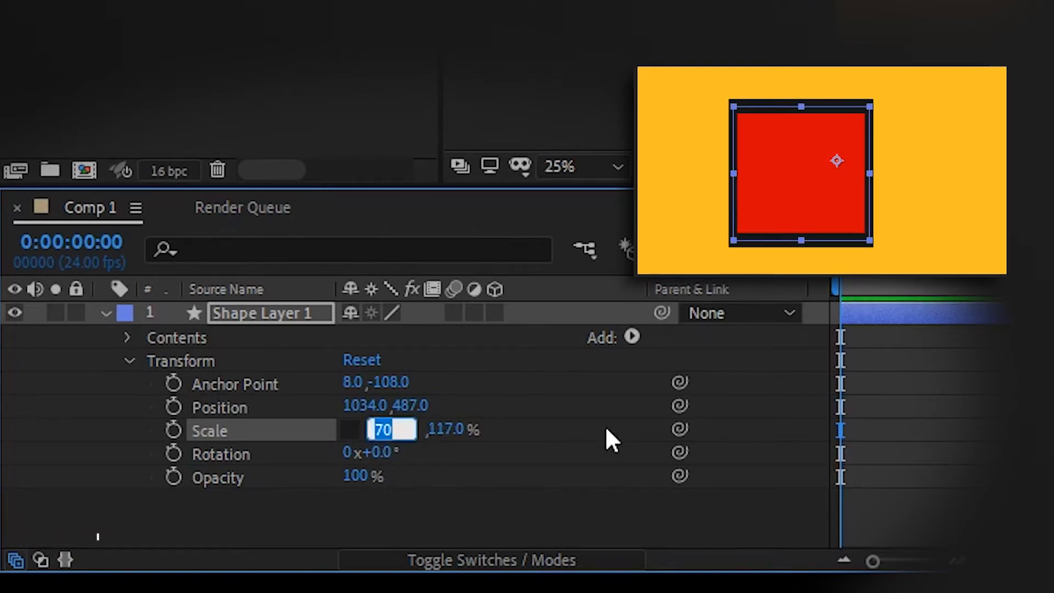
type("100")
left_click(498, 459)
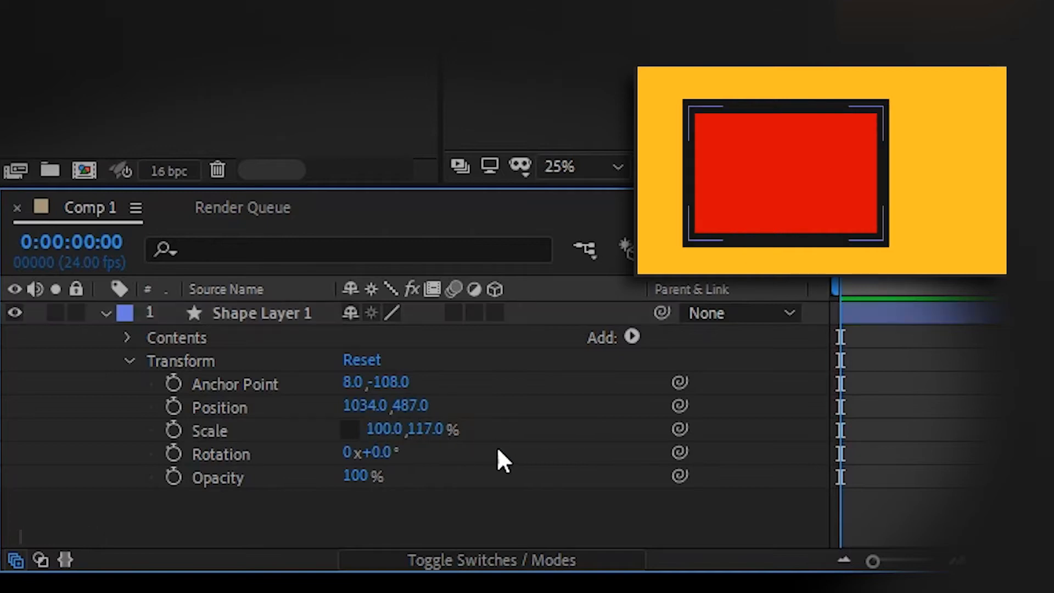
left_click(449, 430)
type("1000")
key("Return")
left_click(350, 429)
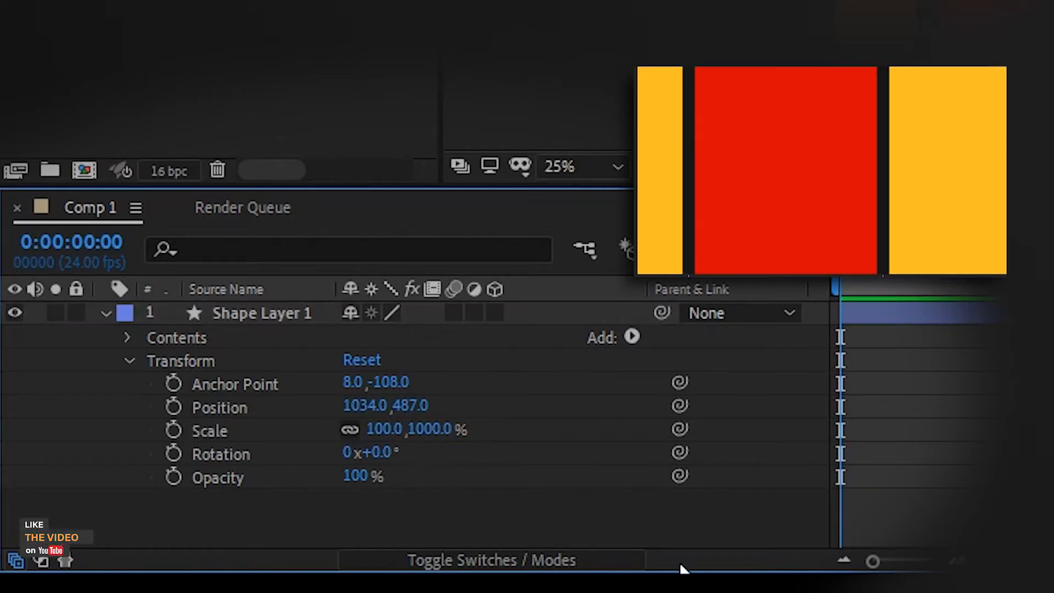
Unlink the scale proportions, set the vertical scale to 100%, and link them again
left_click(434, 429)
left_click(350, 430)
left_click(447, 430)
type("1")
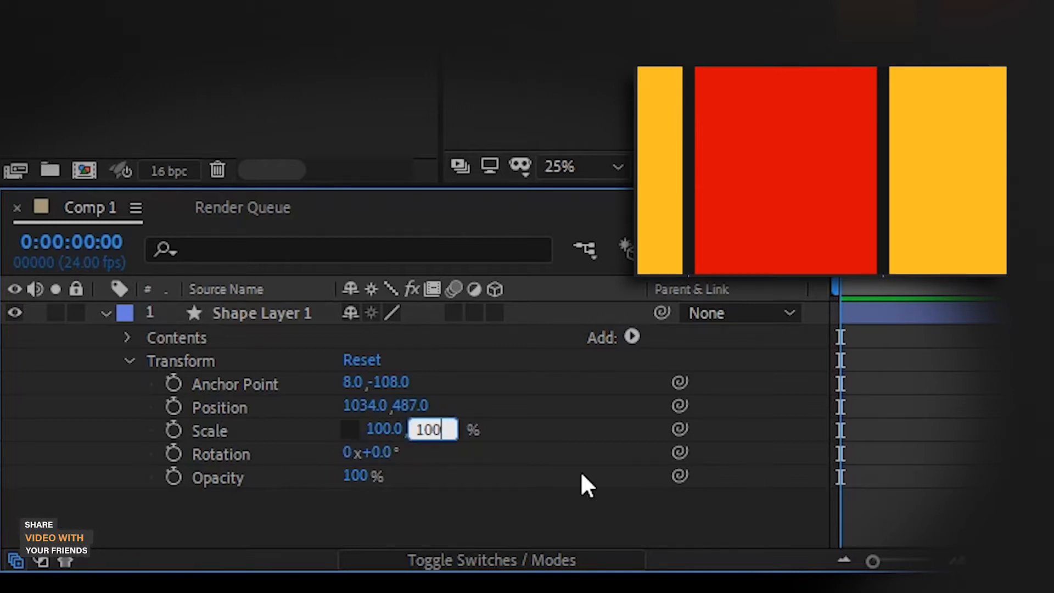
key("Return")
left_click(350, 429)
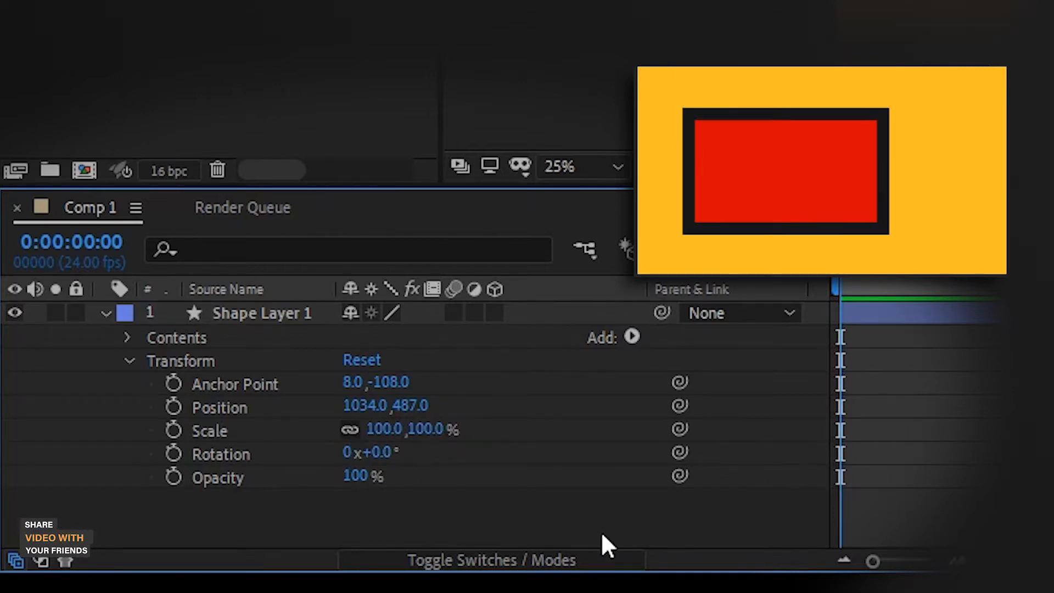
Rotate Shape Layer 1 around its anchor point to about 2x+96°
left_click(299, 314)
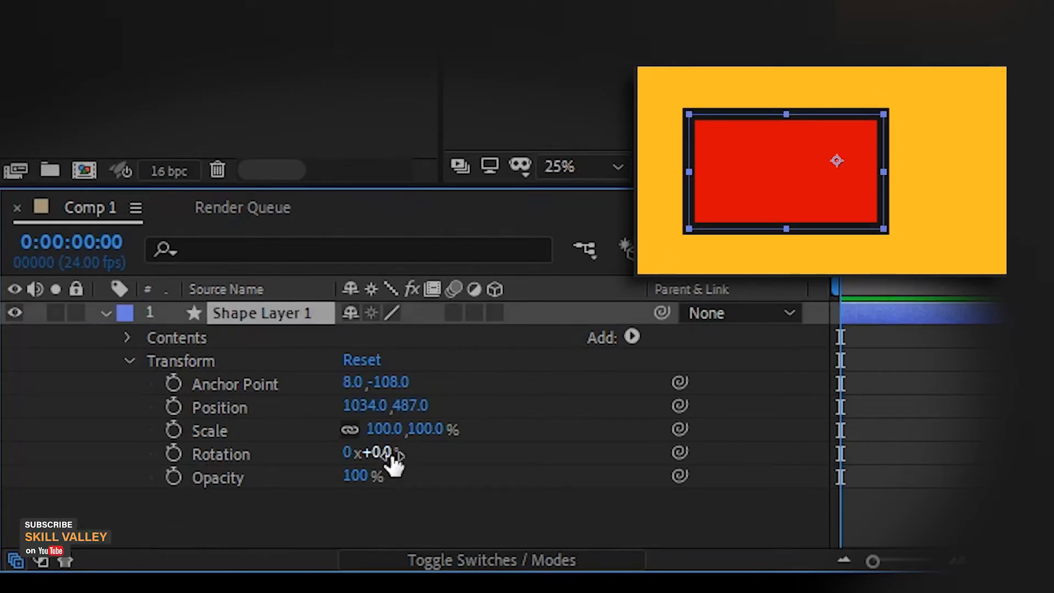
left_click_drag(390, 458, 1050, 456)
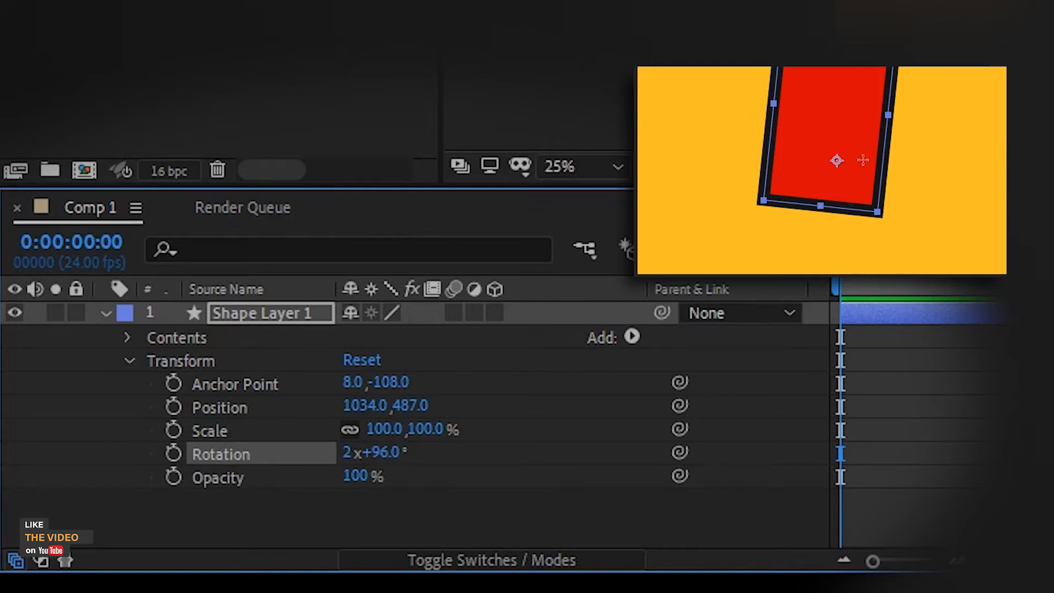
Set the layer's rotation to zero revolutions and zero degrees
left_click(351, 451)
type("0")
key("Return")
left_click(381, 453)
key("space")
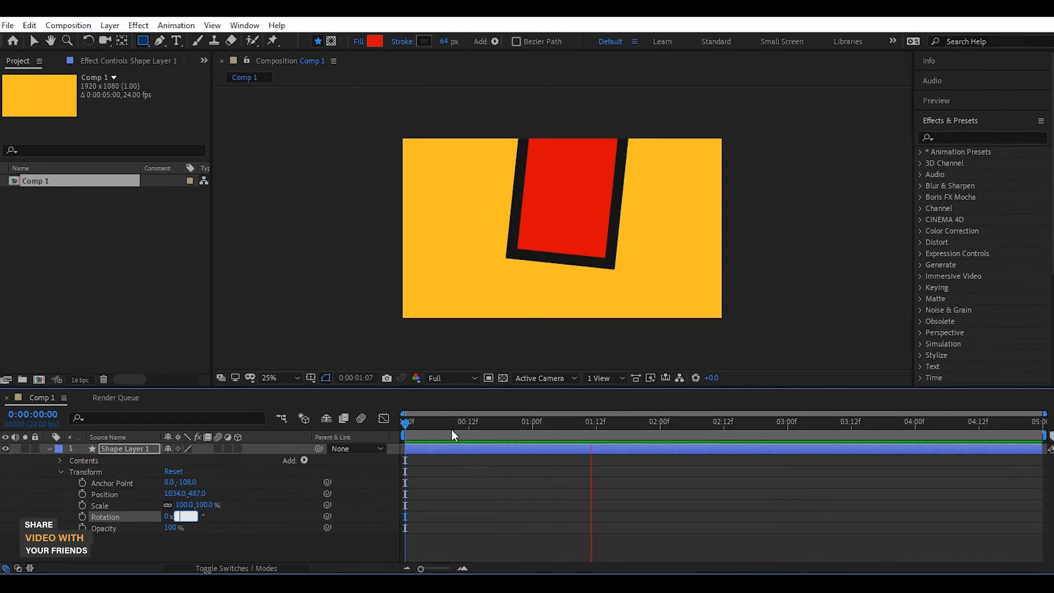
type("0")
key("Return")
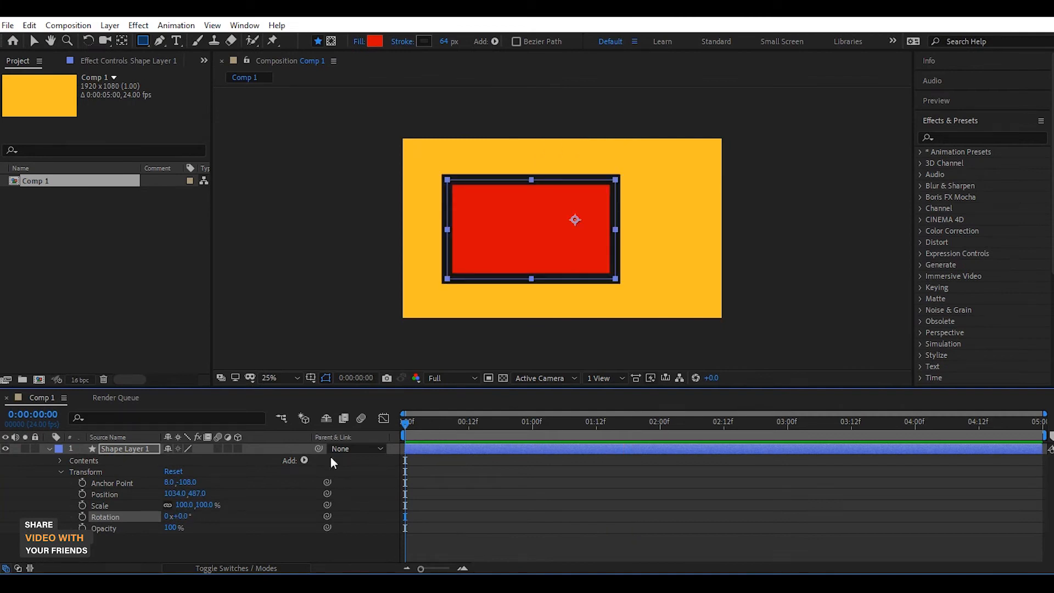
Move Shape Layer 1's anchor point to about -116, -56 with the Pan Behind tool and shift the layer to position 962, 539
left_click(302, 520)
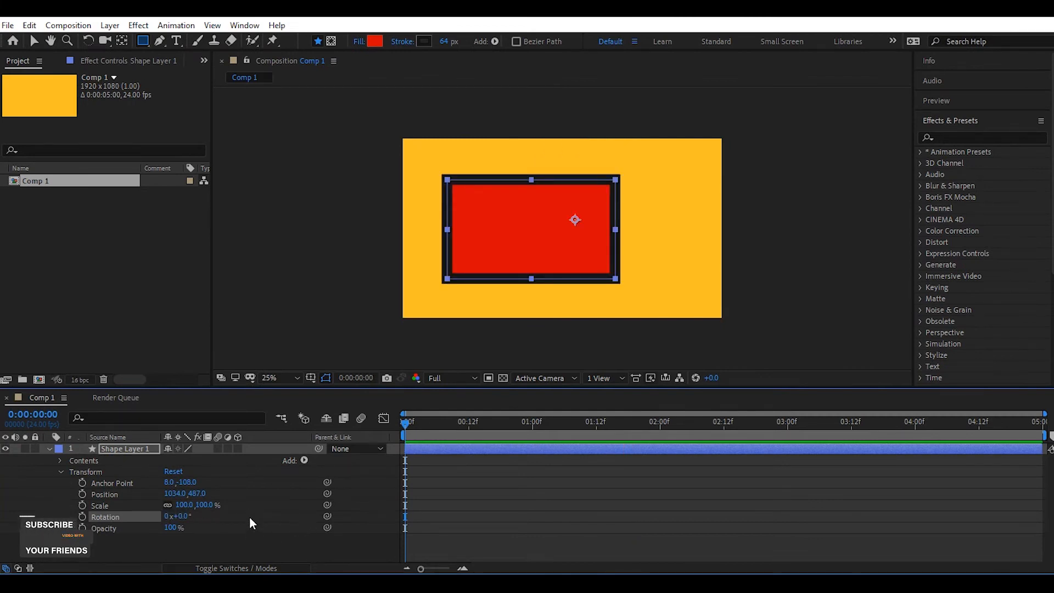
left_click(250, 529)
left_click(137, 448)
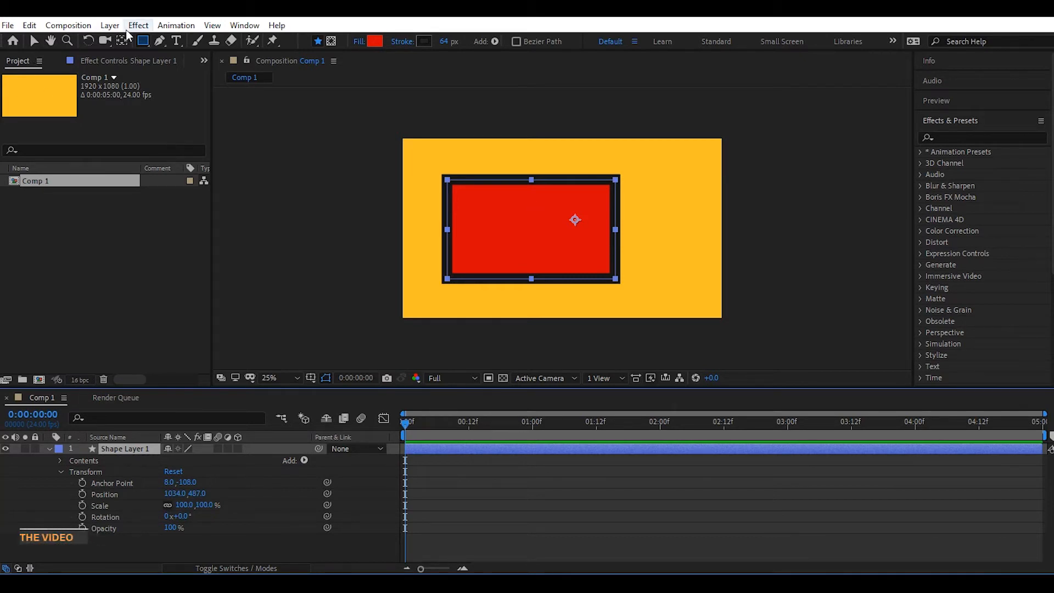
key("y")
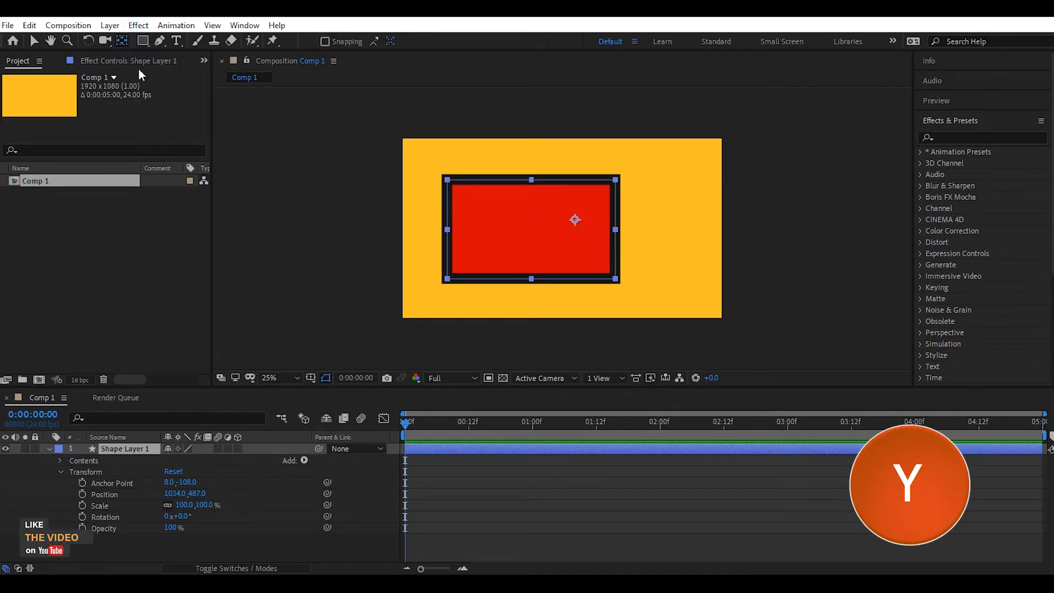
left_click_drag(576, 220, 538, 231)
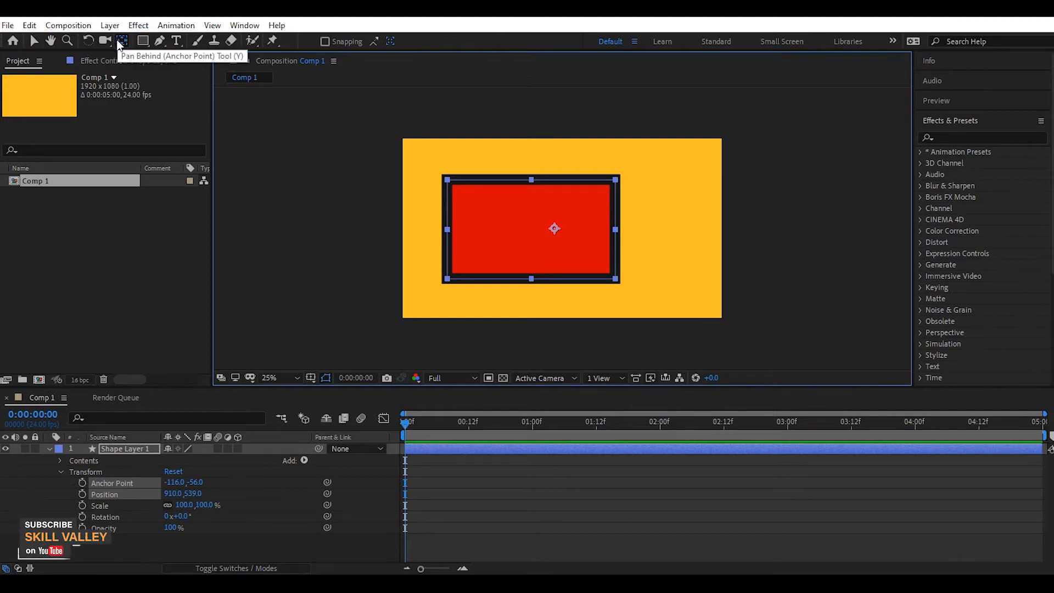
left_click(34, 41)
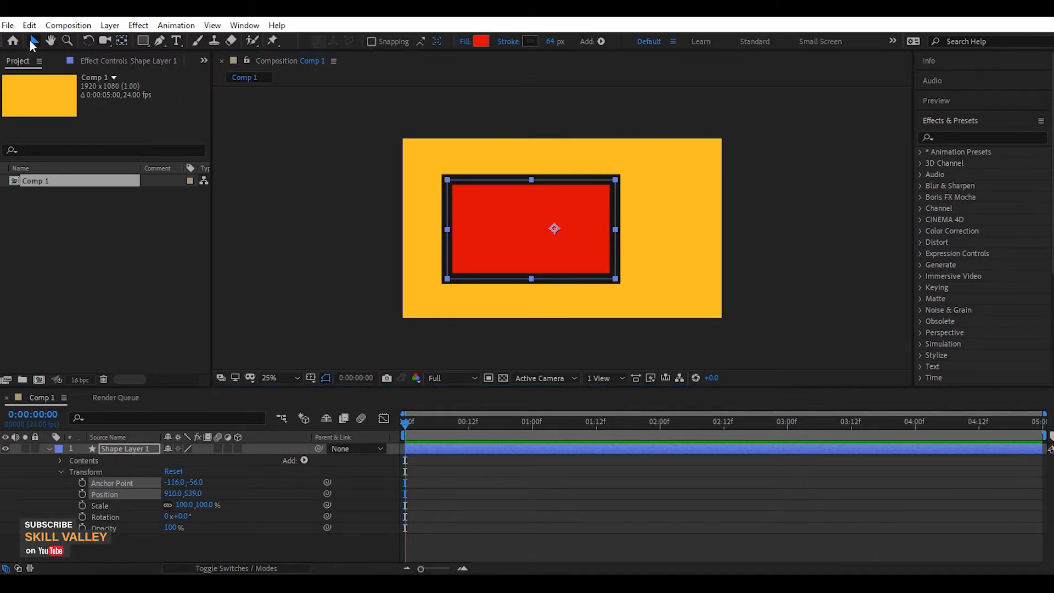
mouse_move(573, 230)
left_mouse_down()
mouse_move(529, 205)
mouse_move(581, 220)
left_mouse_up()
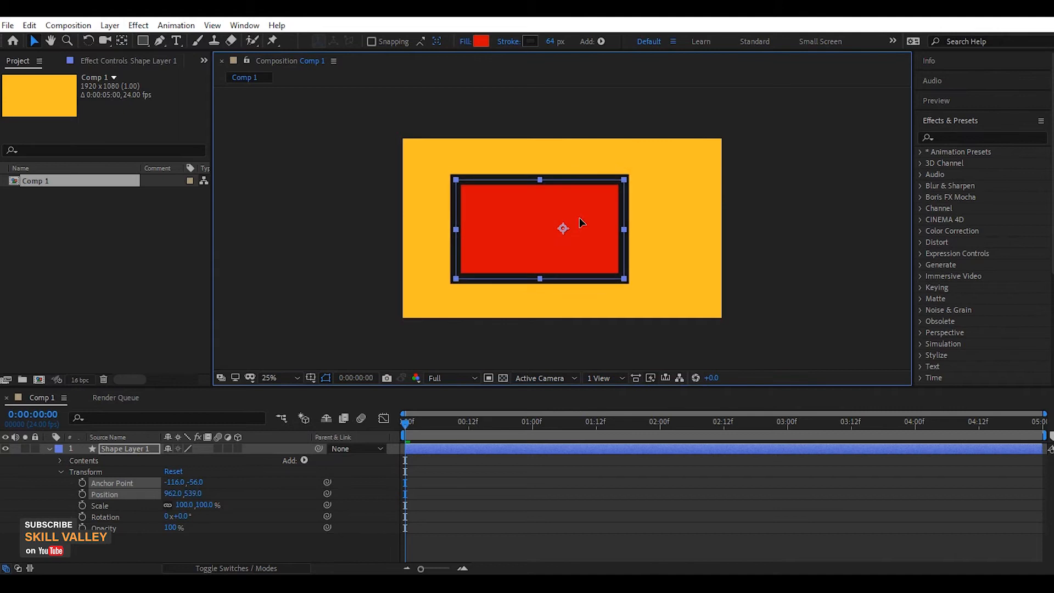
Snap the anchor point to the rectangle's centre at -254, -50, and try a rotation of about 2x+179° before undoing it
left_click(123, 41)
left_click_drag(556, 226, 545, 196)
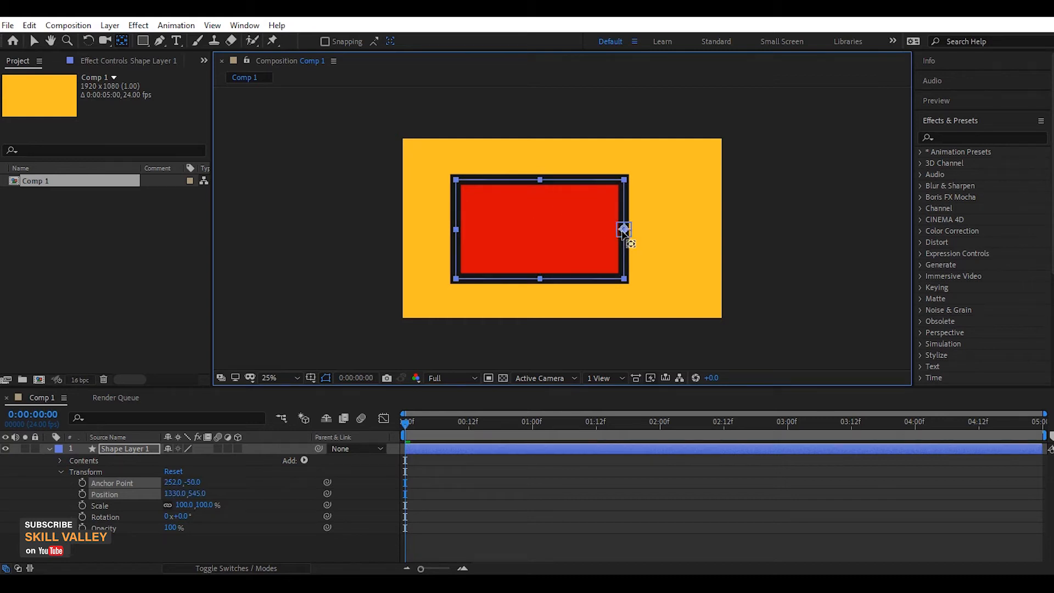
key("ctrl+z")
left_click_drag(496, 245, 542, 235)
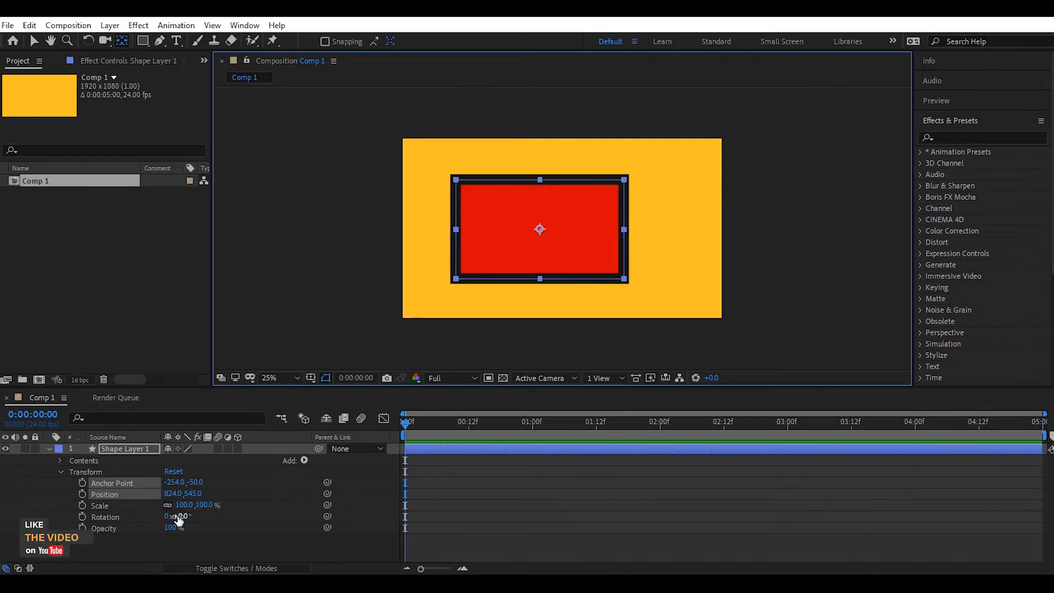
left_click_drag(182, 520, 711, 537)
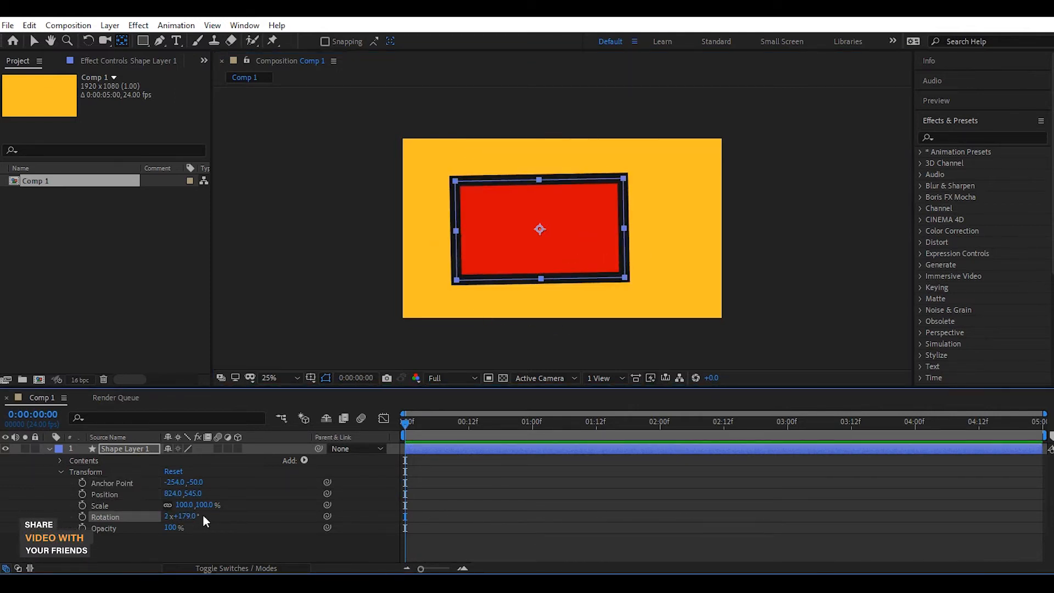
key("ctrl+z")
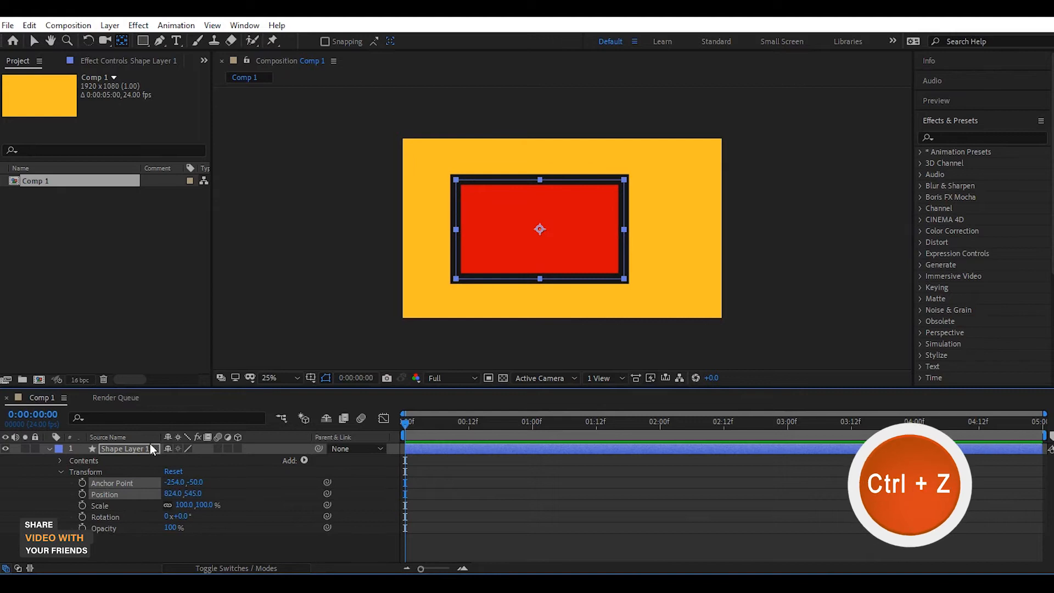
Move the anchor point off-centre to about 106, -218 and recentre it in the layer content
left_click_drag(539, 229, 599, 201)
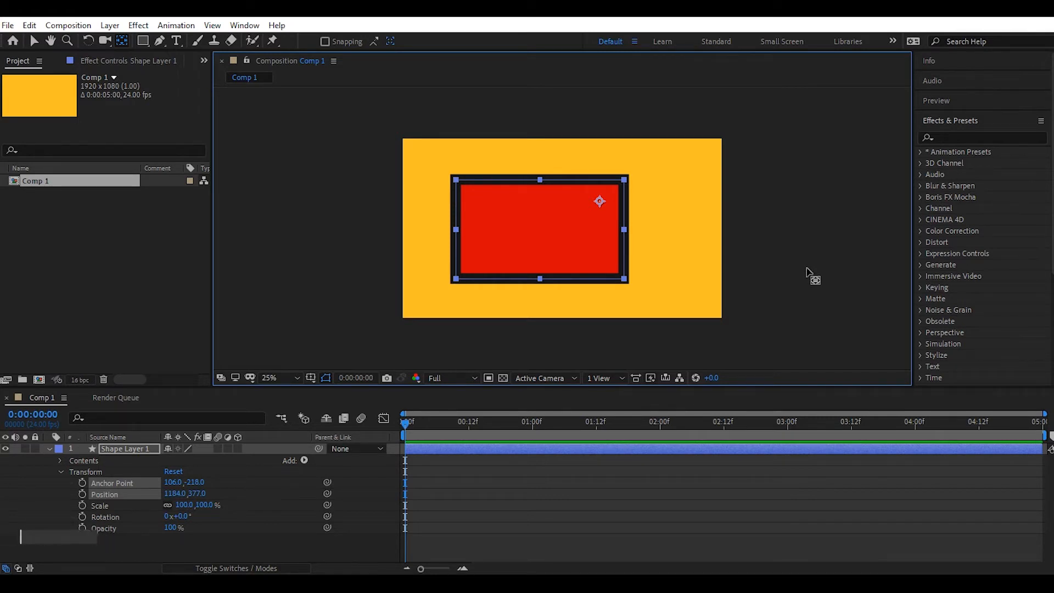
key("ctrl+alt+Home")
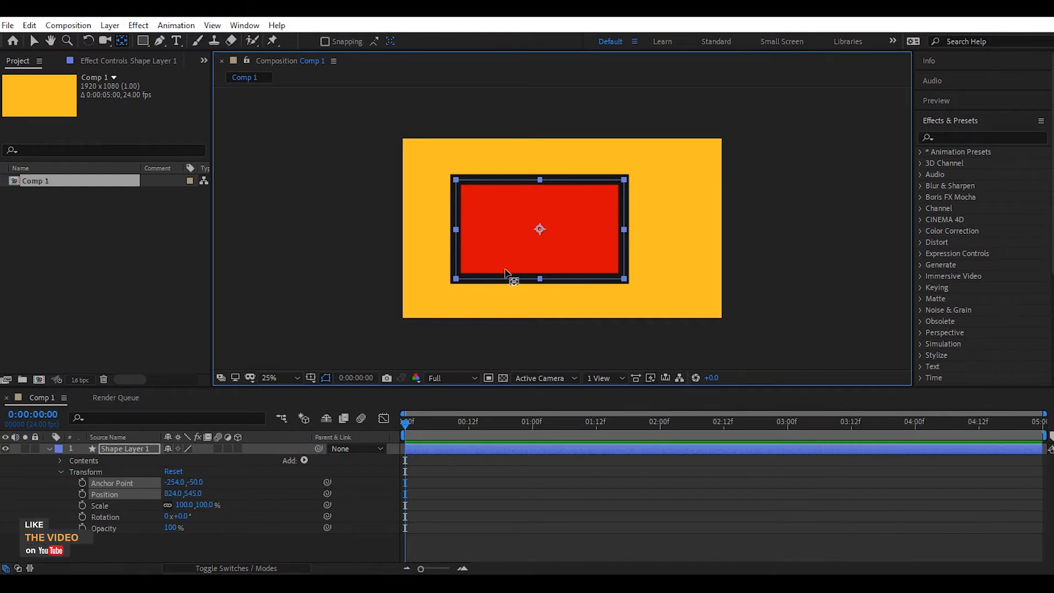
Delete Shape Layer 1 from the composition
left_click(196, 465)
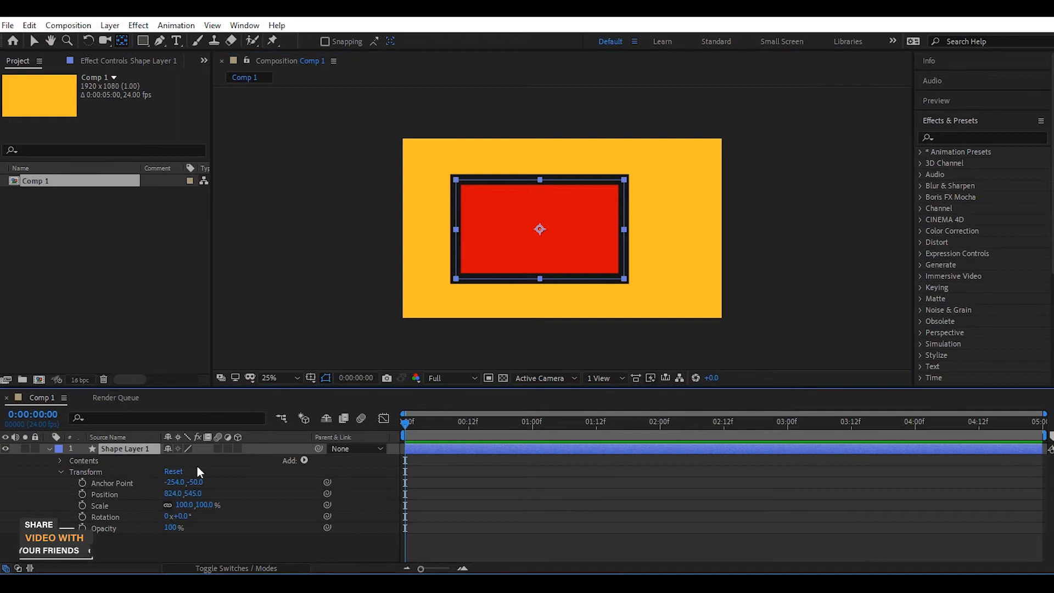
key("Delete")
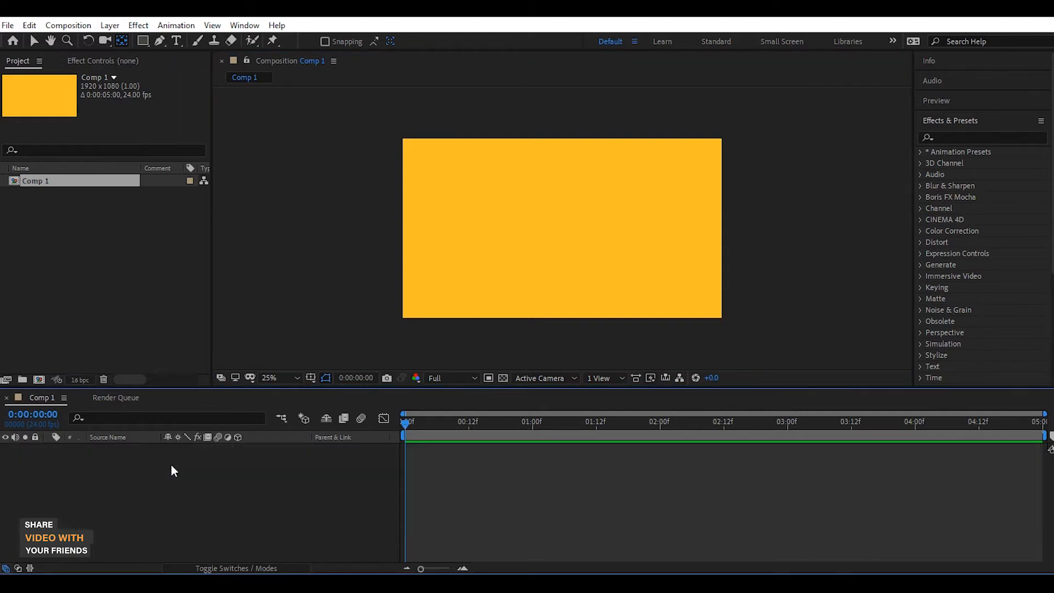
Draw a new wide rectangle slightly left of the composition's centre and centre the layer's anchor point in it
left_click(143, 41)
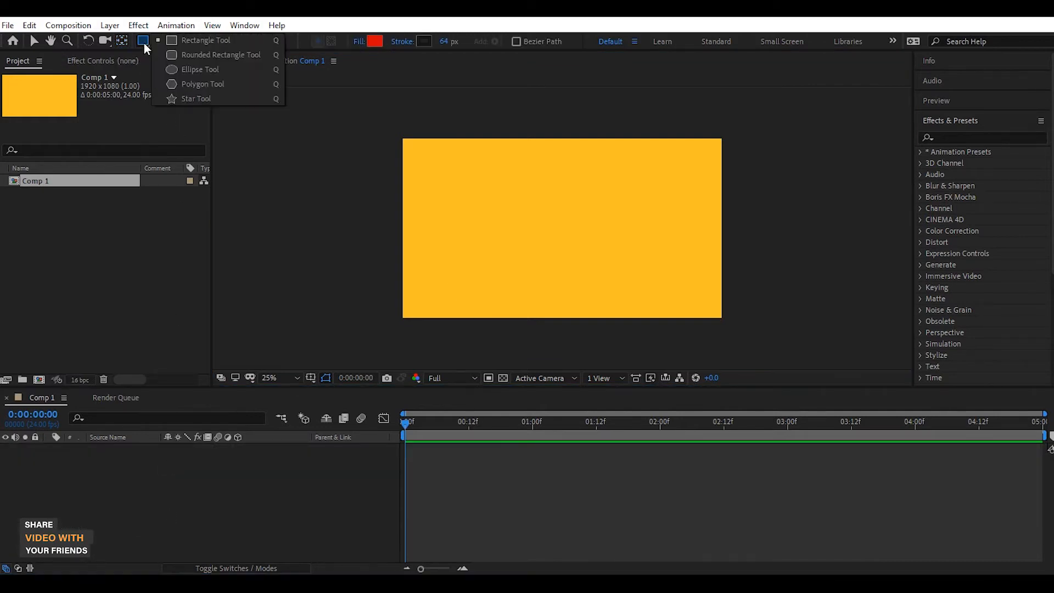
left_click(210, 42)
left_click_drag(441, 169, 631, 274)
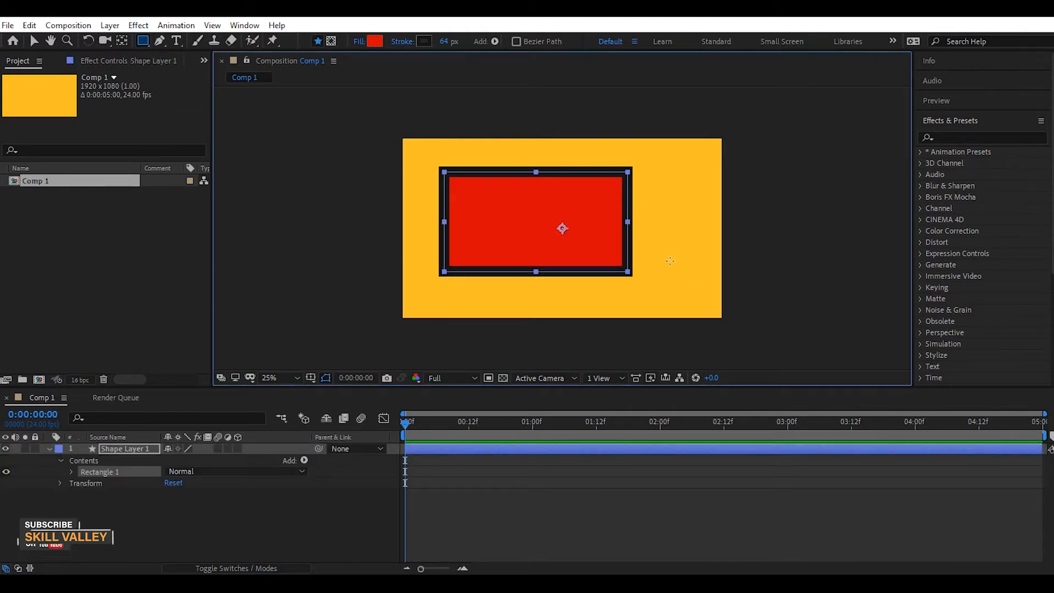
key("ctrl+alt+Home")
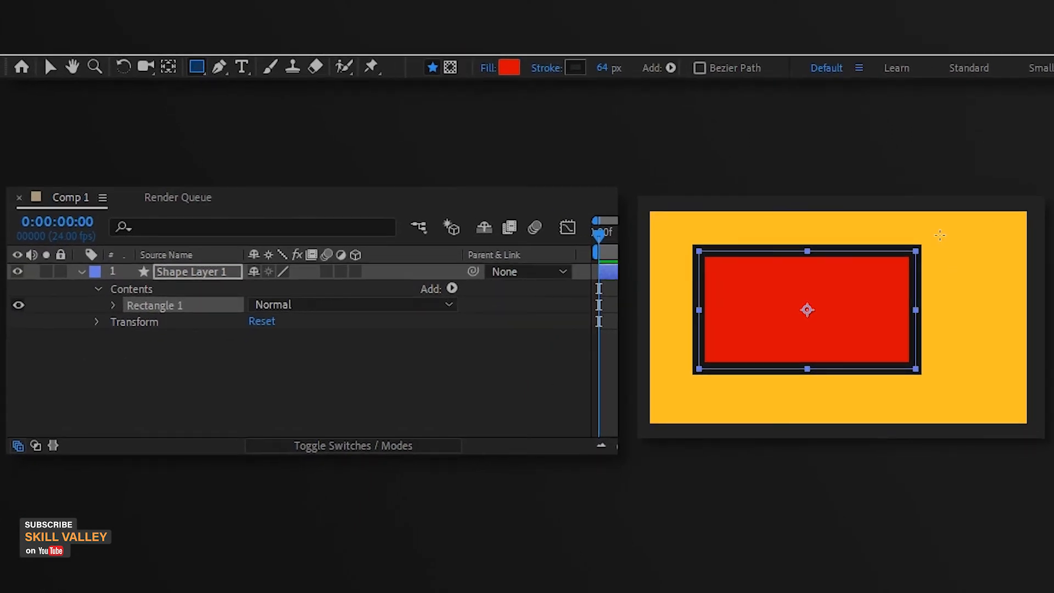
Draw a tall, narrow second rectangle beside the first in the same shape layer, and delete it from the contents
left_click_drag(939, 235, 1010, 382)
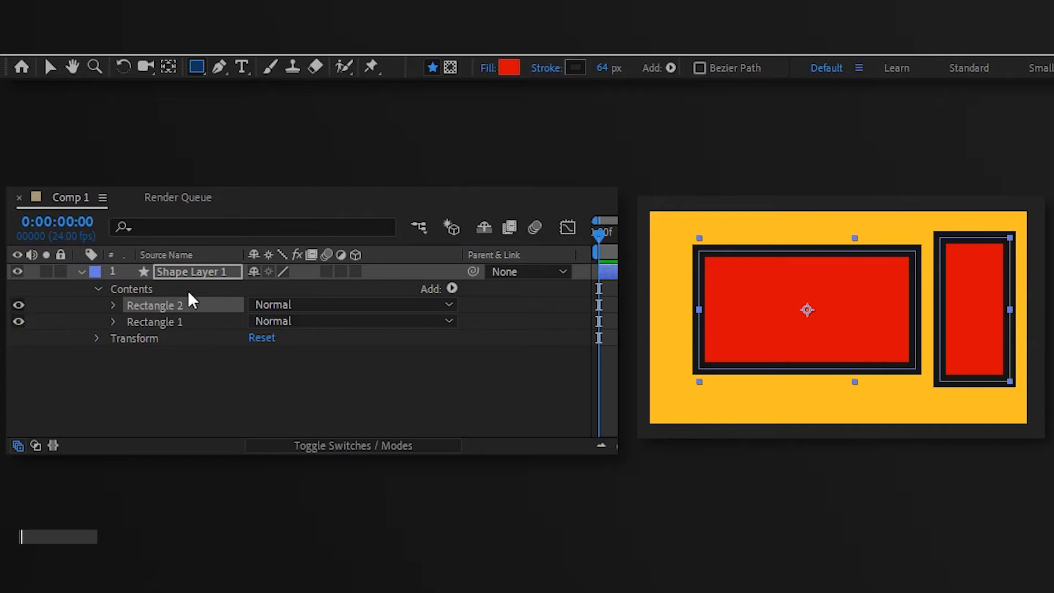
left_click(165, 308)
key("Delete")
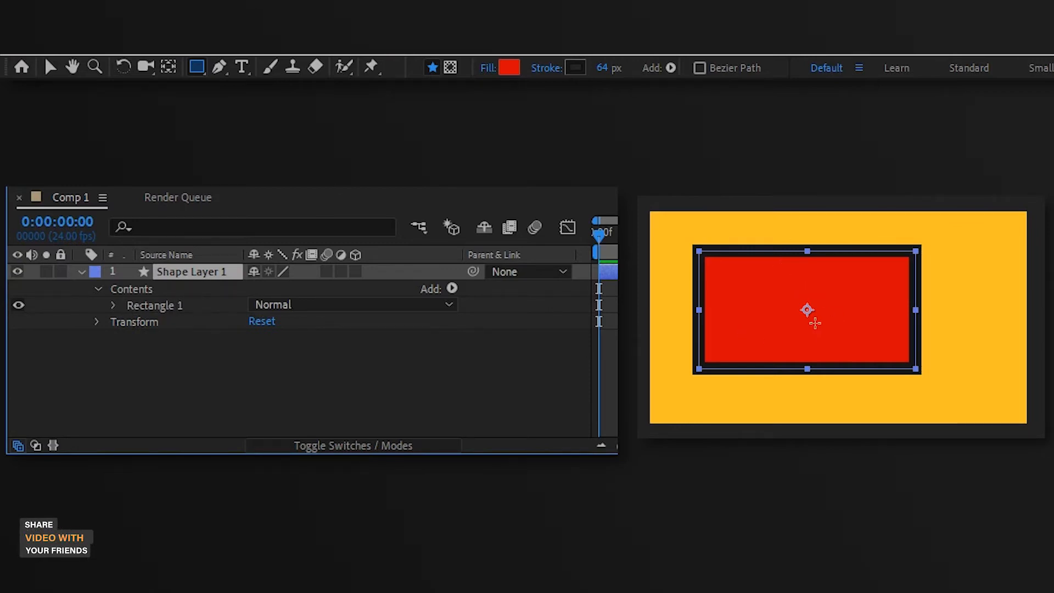
With the shape layer selected, draw another rectangle overlapping the first one's right edge, remove it, and reselect the layer
mouse_move(912, 231)
left_mouse_down()
mouse_move(1028, 353)
mouse_move(1006, 361)
left_mouse_up()
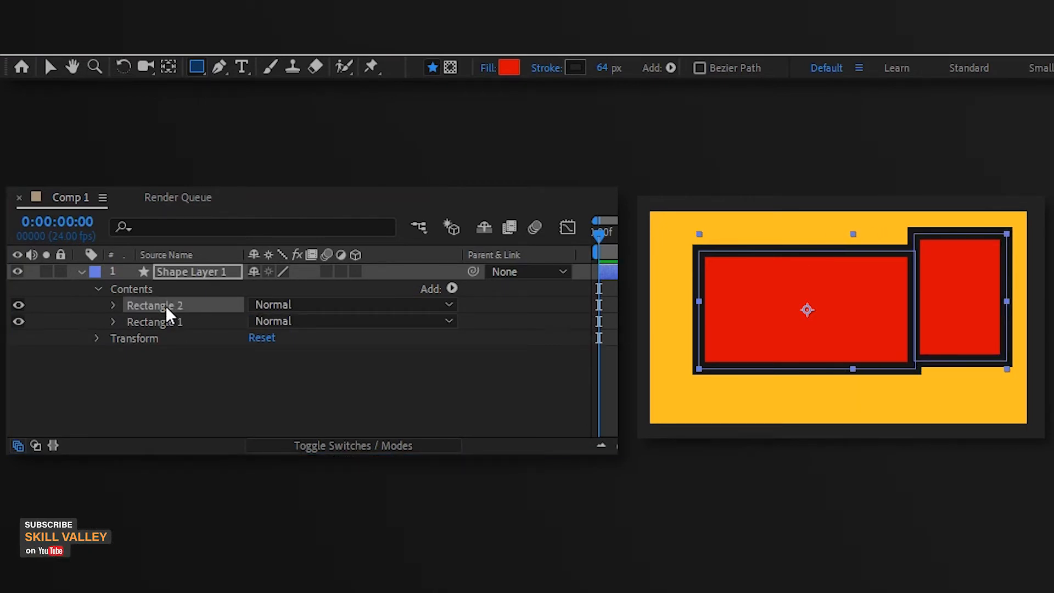
key("Delete")
left_click(190, 272)
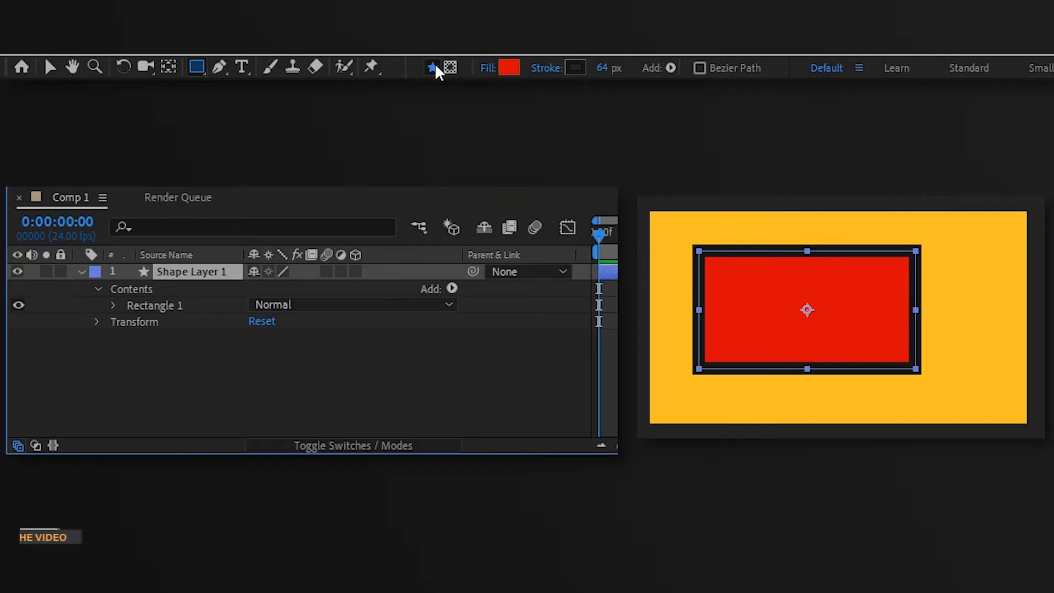
Switch the Rectangle tool to mask creation and draw a mask over the upper-right part of the shape layer
left_click(449, 66)
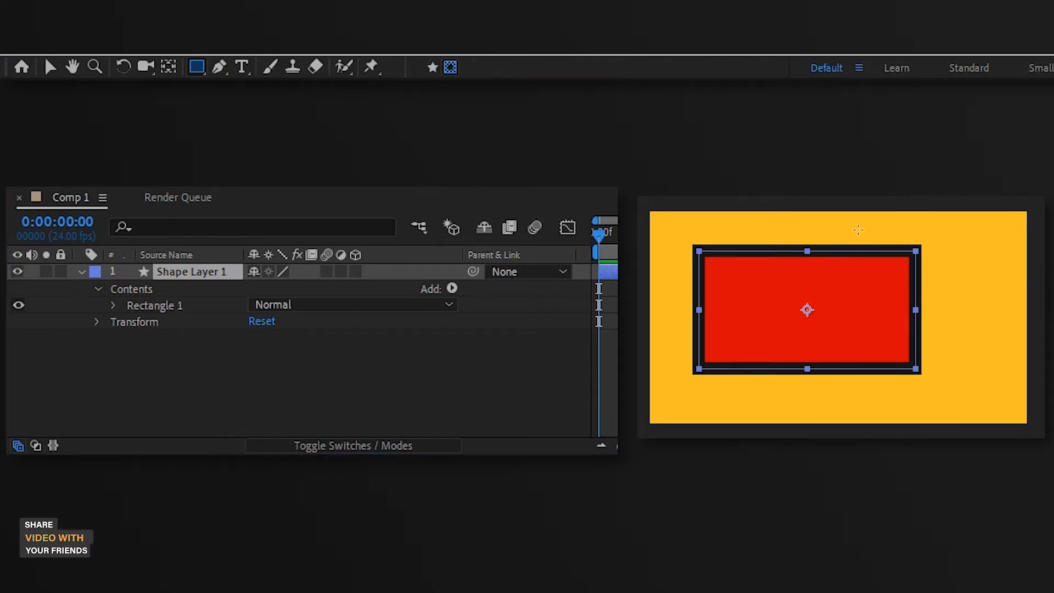
left_click_drag(850, 227, 998, 338)
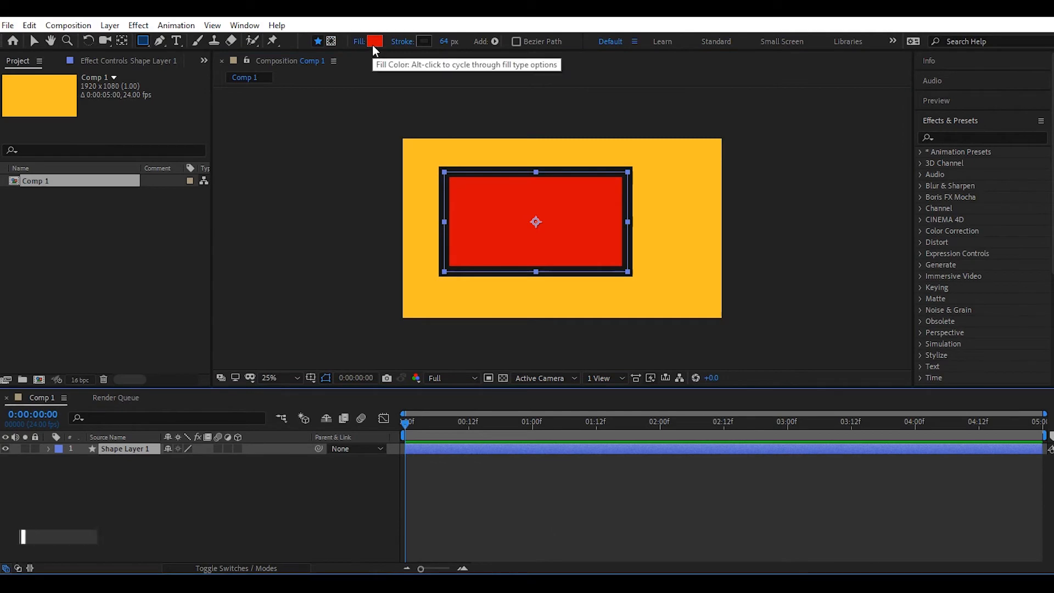
Open the rectangle's fill color picker and close it, keeping the current color
left_click(373, 41)
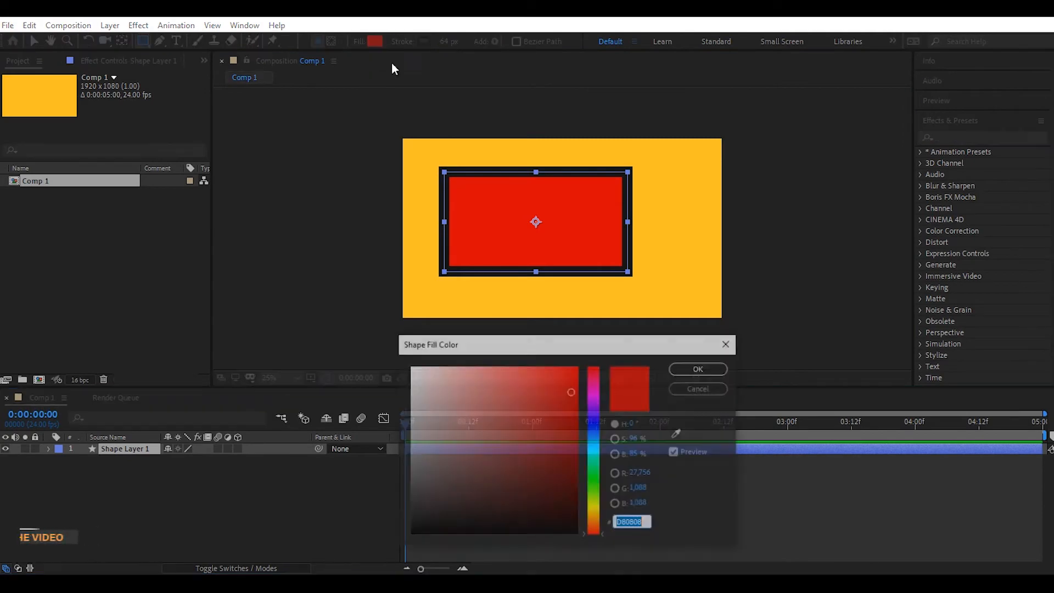
left_click(715, 371)
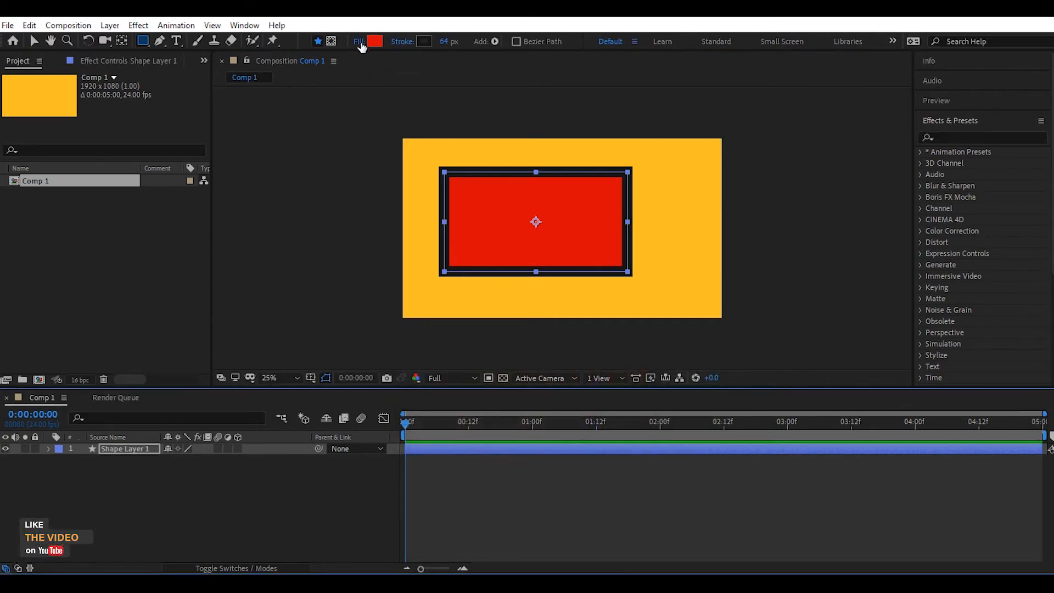
Open the Fill Options and try the None, Solid Color, Linear Gradient and Radial Gradient fill types, ending on Solid Color
left_click(359, 42)
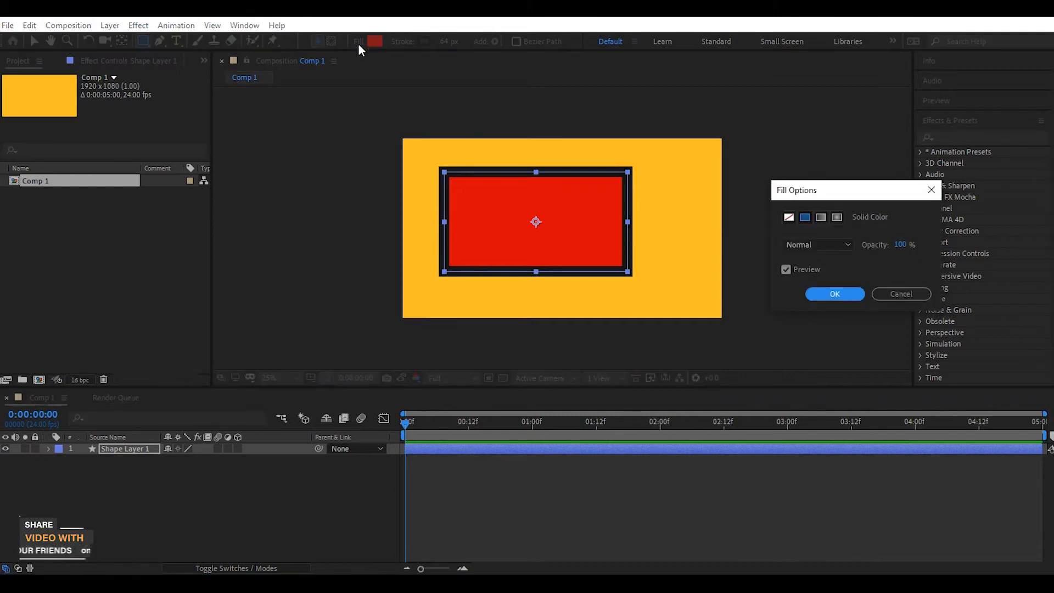
left_click_drag(814, 186, 744, 99)
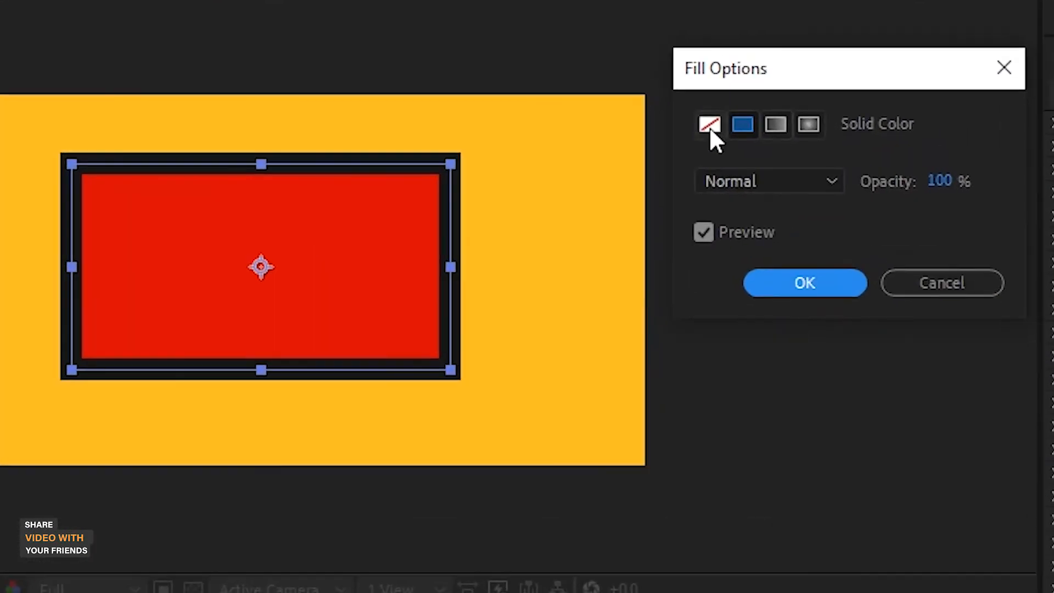
left_click(709, 125)
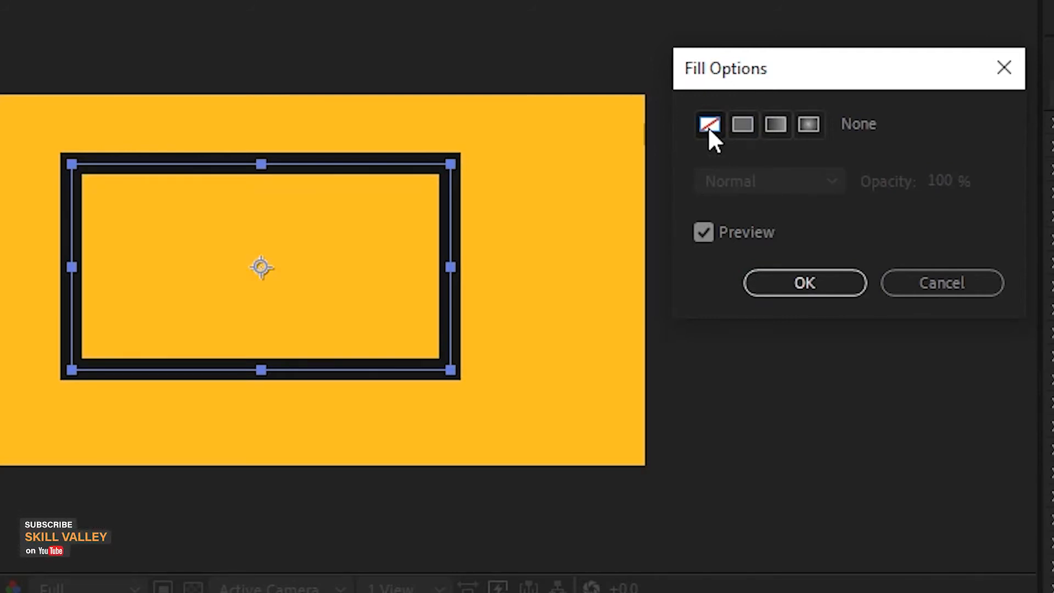
left_click(743, 125)
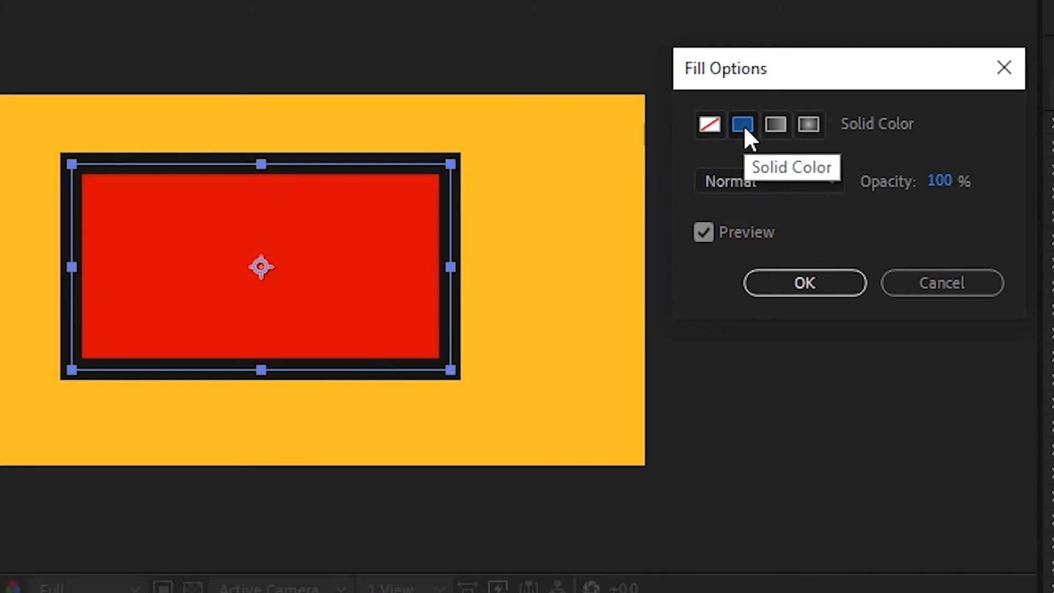
left_click(775, 126)
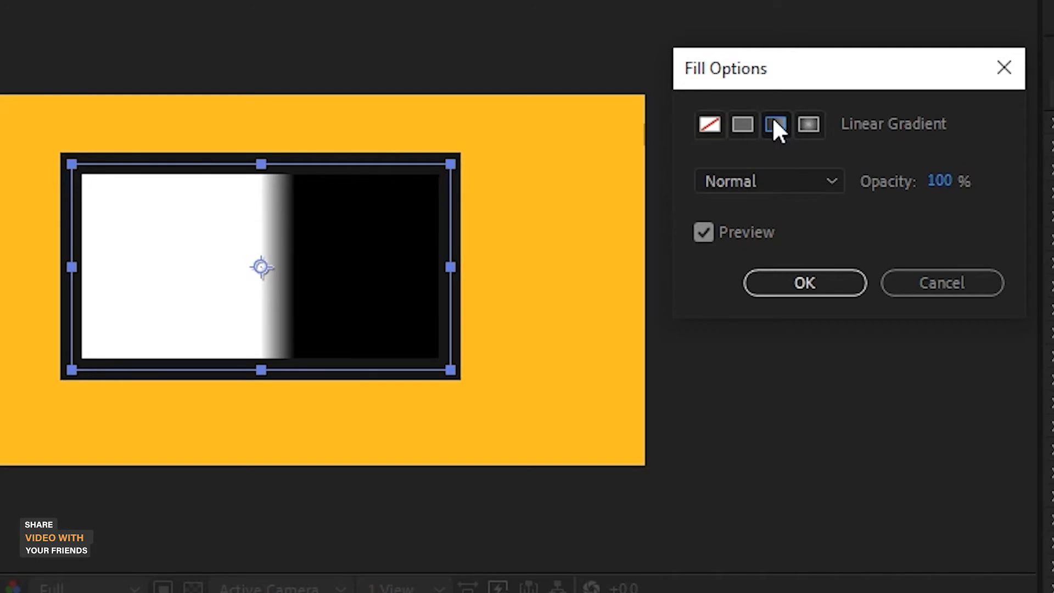
left_click(810, 125)
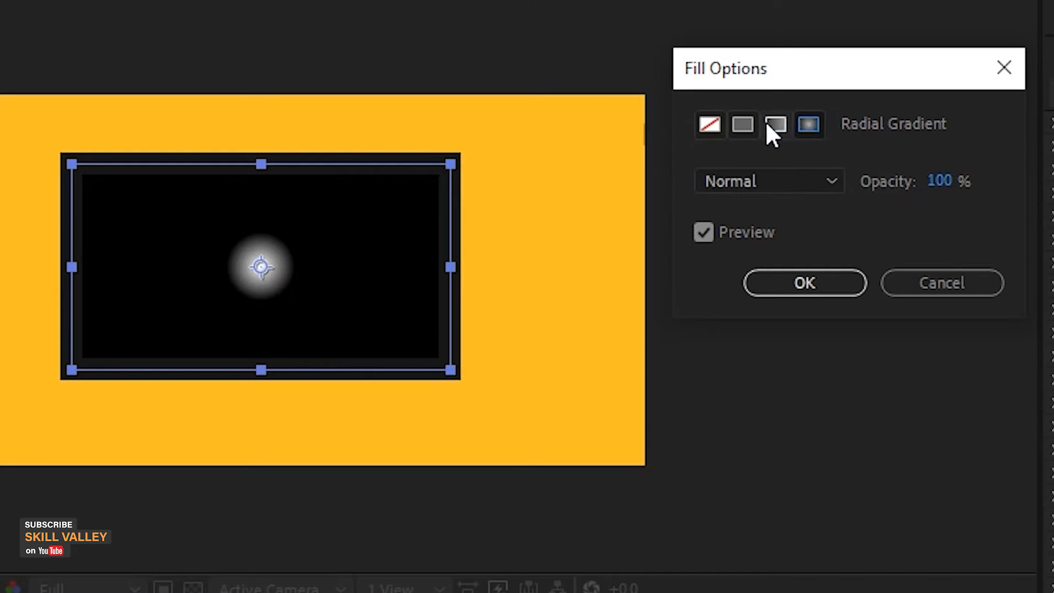
left_click(742, 124)
Look through the fill's blending modes keeping Normal, then lower the fill opacity to about 79% and set it back to 100%
left_click(775, 186)
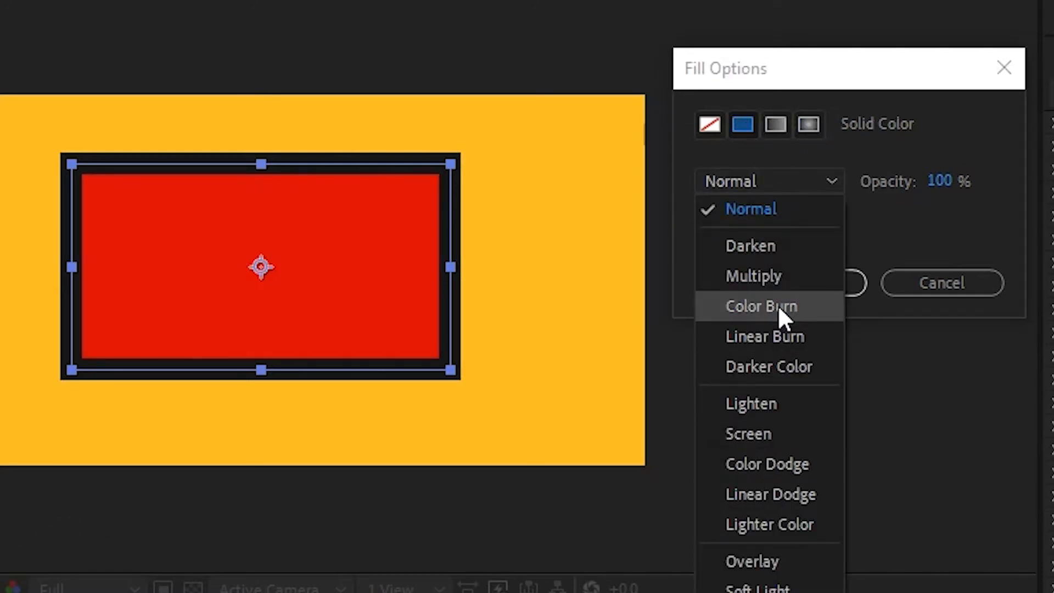
left_click(884, 219)
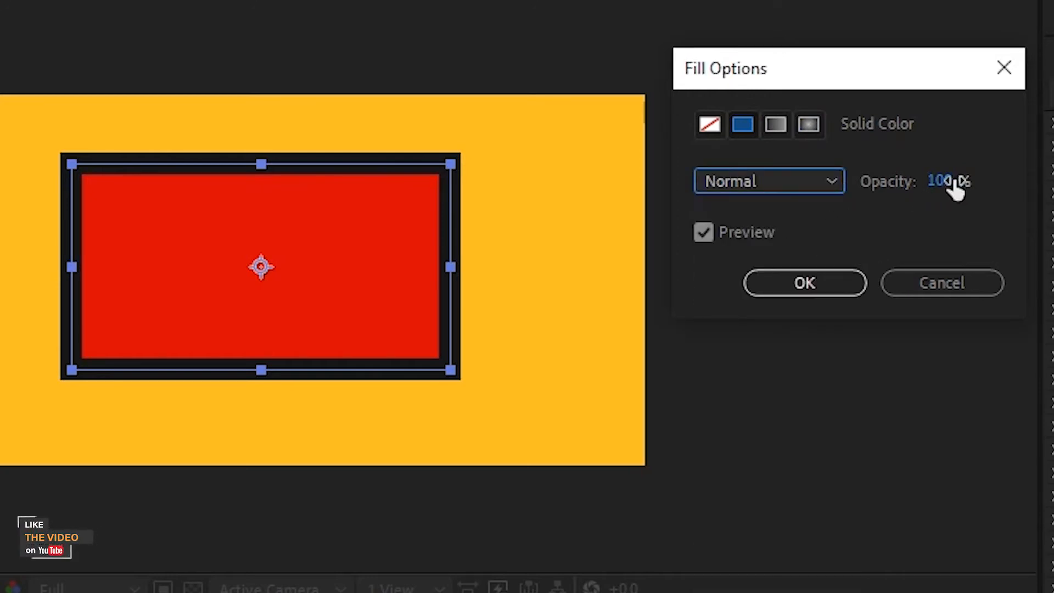
left_click_drag(893, 189, 967, 192)
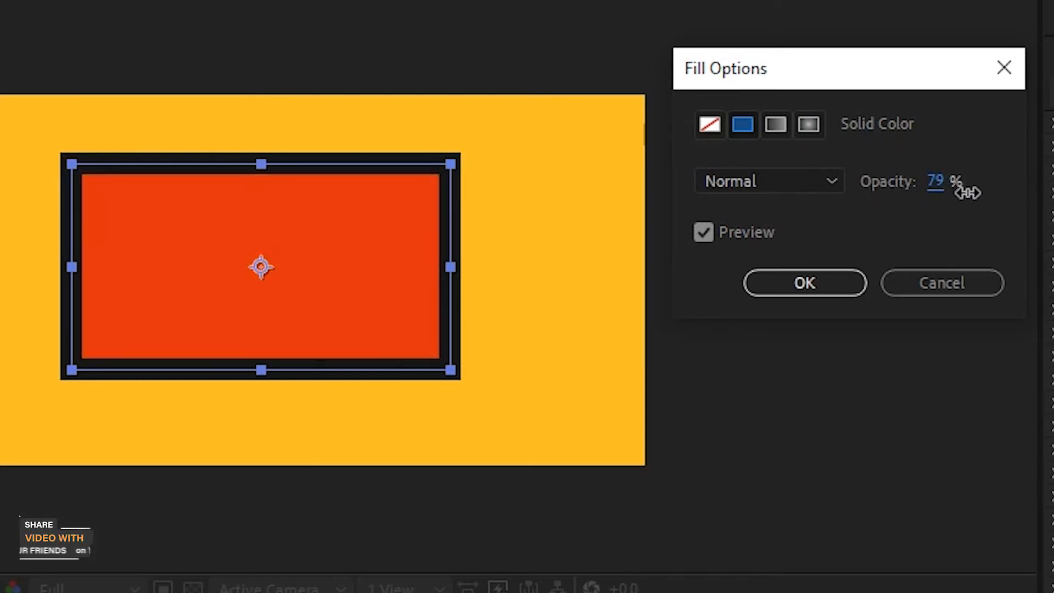
left_click(933, 183)
type("100")
key("Return")
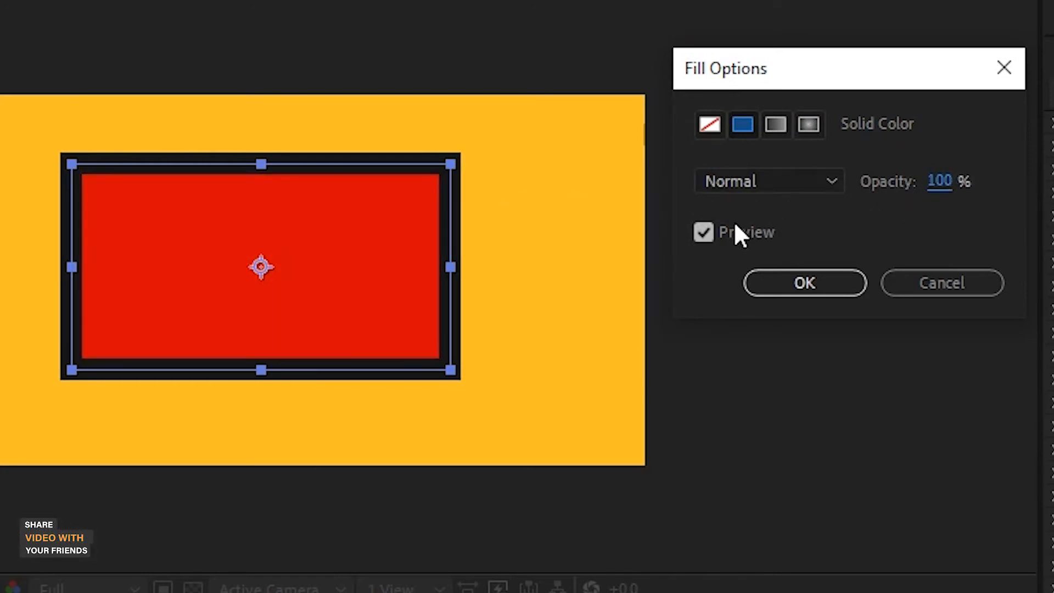
Apply the fill options with Solid Color, Normal blending and 100% opacity
mouse_move(960, 193)
left_mouse_down()
mouse_move(905, 199)
mouse_move(951, 202)
left_mouse_up()
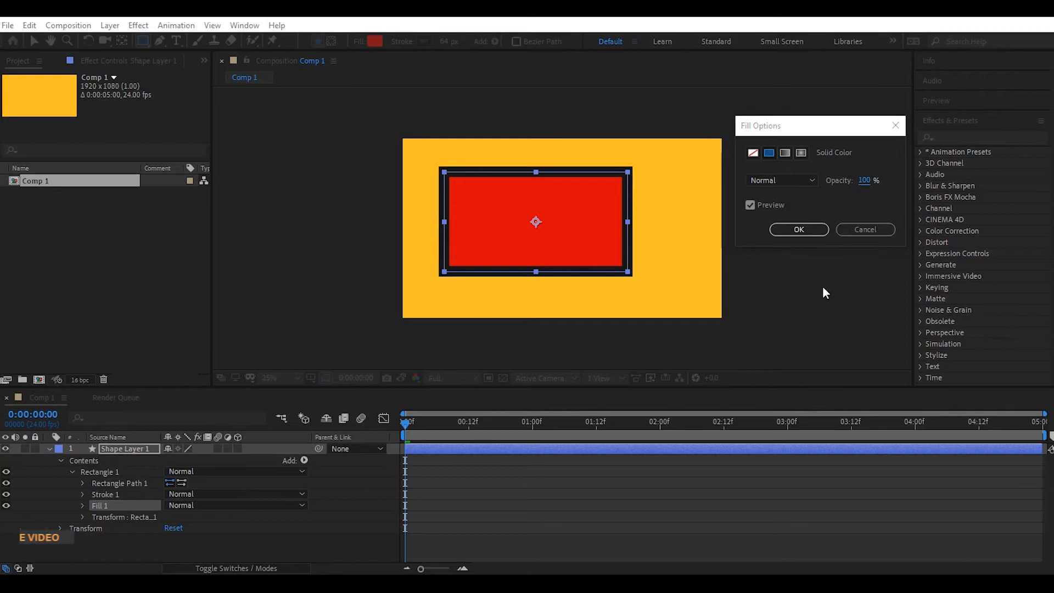
left_click(799, 229)
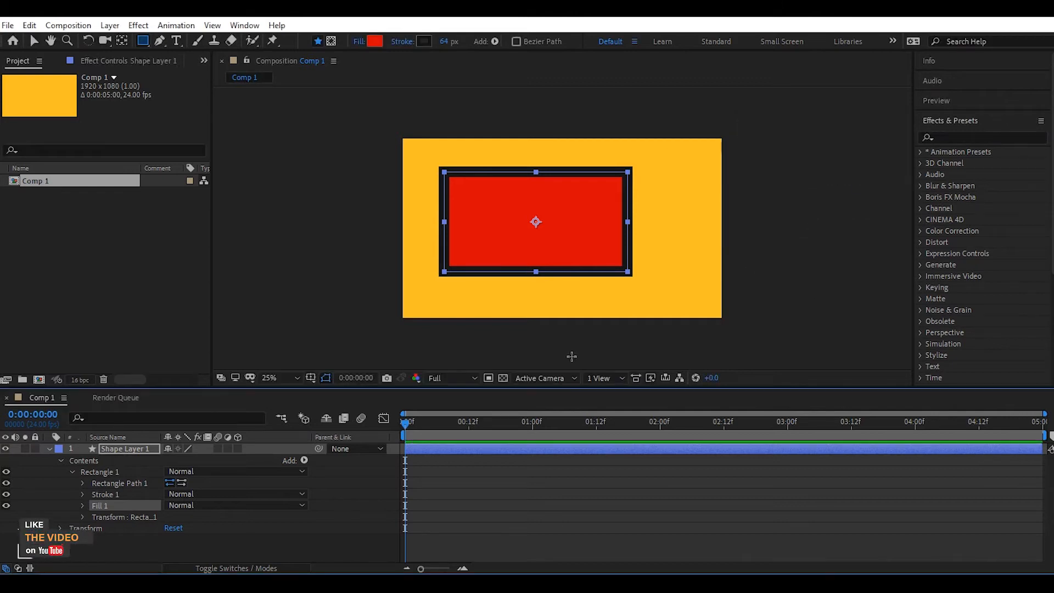
Expand the layer's Transform, try a Rotation of 125° and undo it, then try the layer Opacity, ending at 100%
left_click(60, 527)
scroll(72, 492, "down", 1)
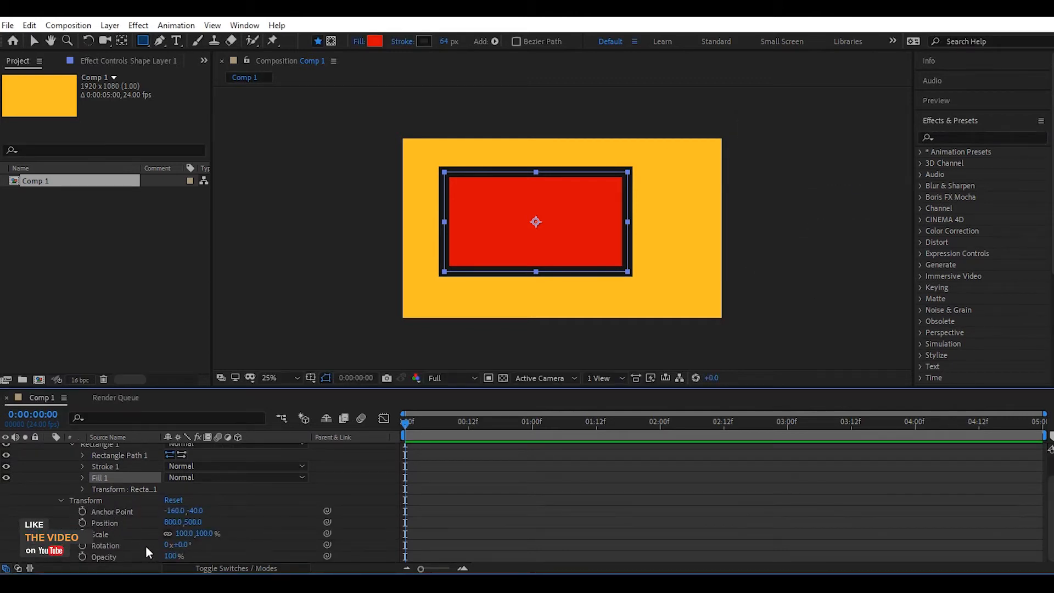
left_click_drag(178, 544, 225, 545)
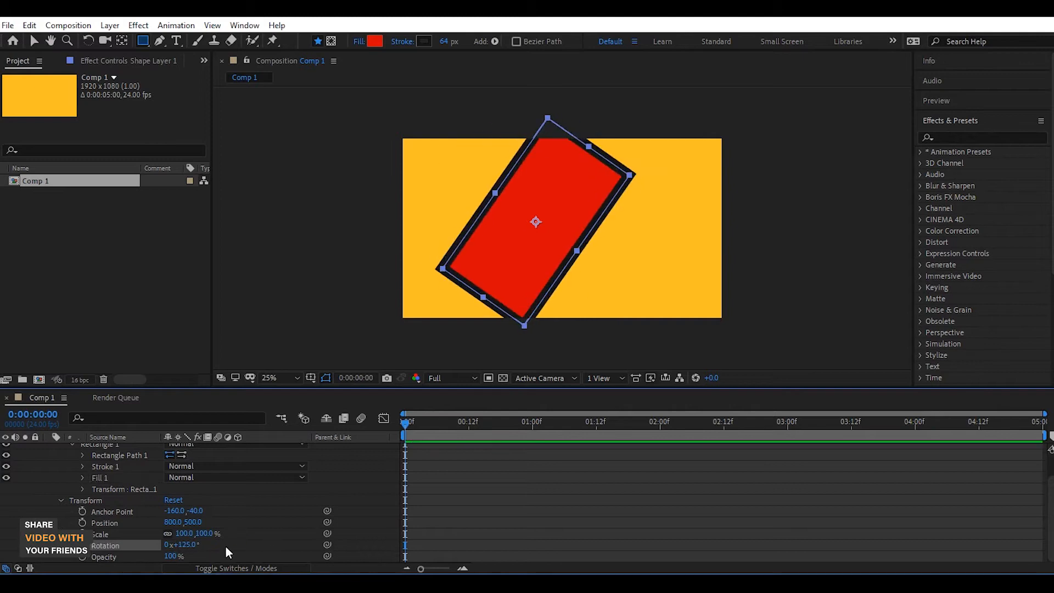
key("ctrl+z")
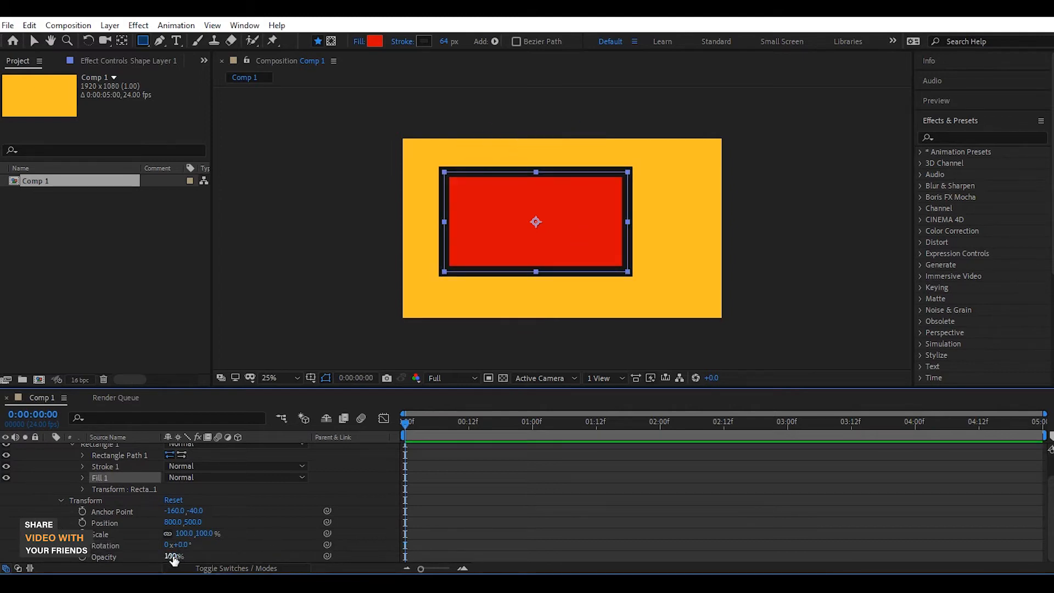
left_click_drag(174, 555, 223, 558)
Reopen the Fill Options, try a lower fill opacity, and restore it to 100%
left_click(357, 42)
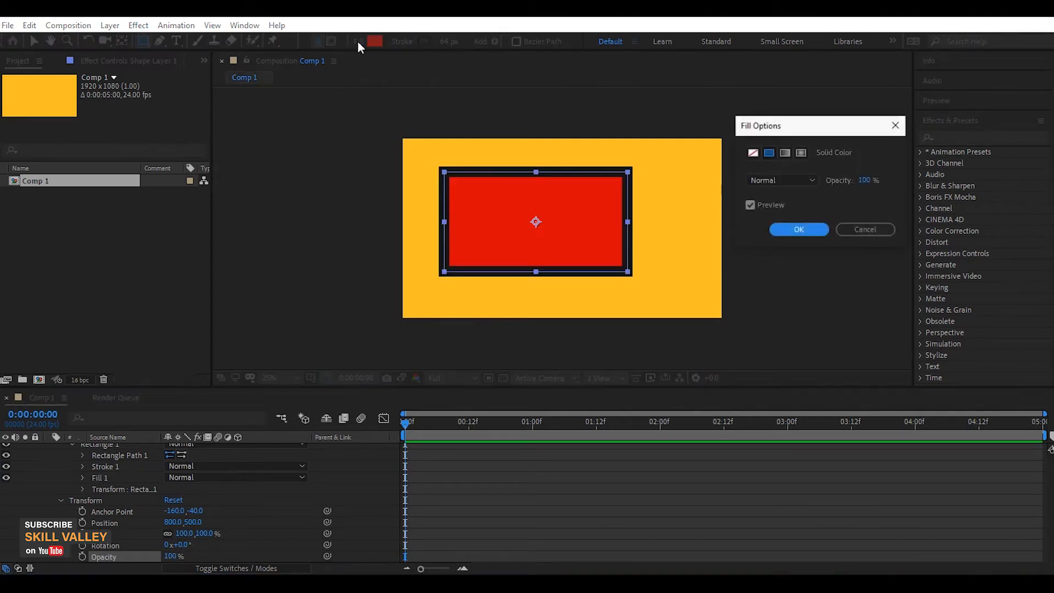
left_click_drag(873, 183, 608, 183)
left_click_drag(824, 188, 934, 186)
left_click(799, 230)
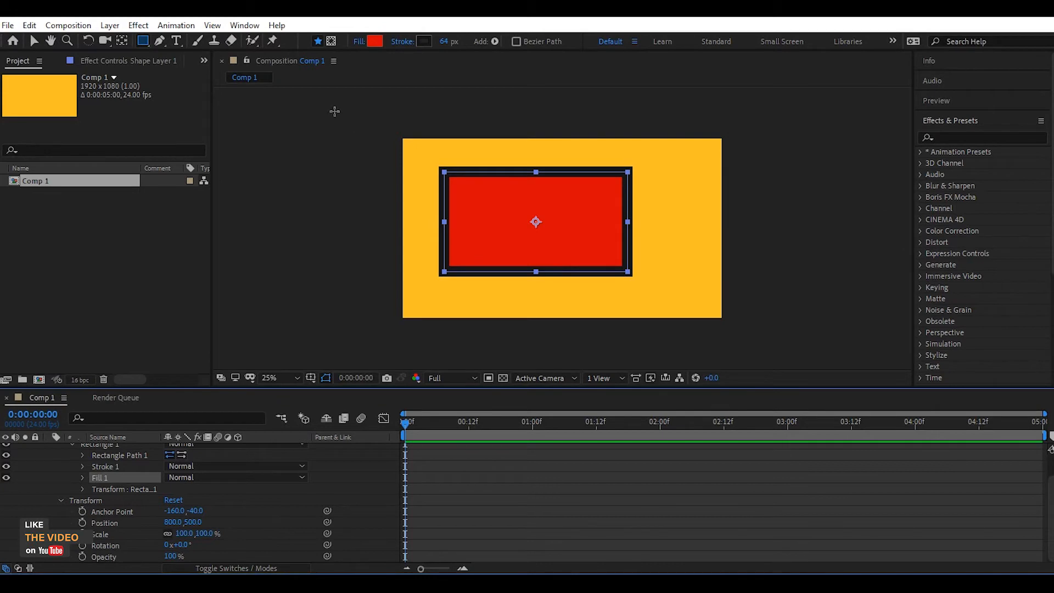
Open the Stroke Options and try the None, Solid Color, Linear Gradient and Radial Gradient stroke types, ending on Solid Color
left_click(400, 42)
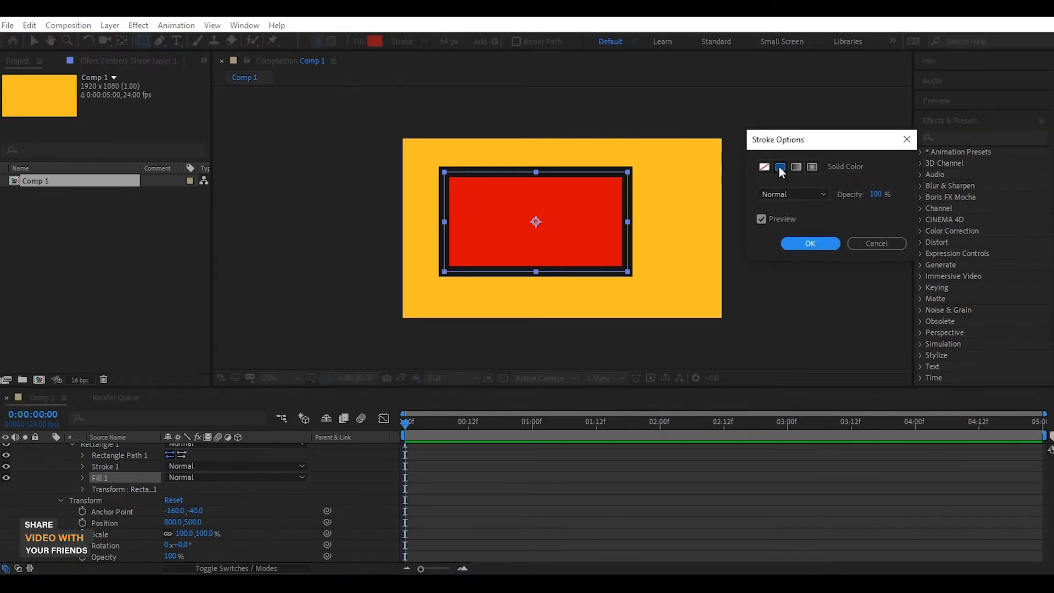
left_click(763, 167)
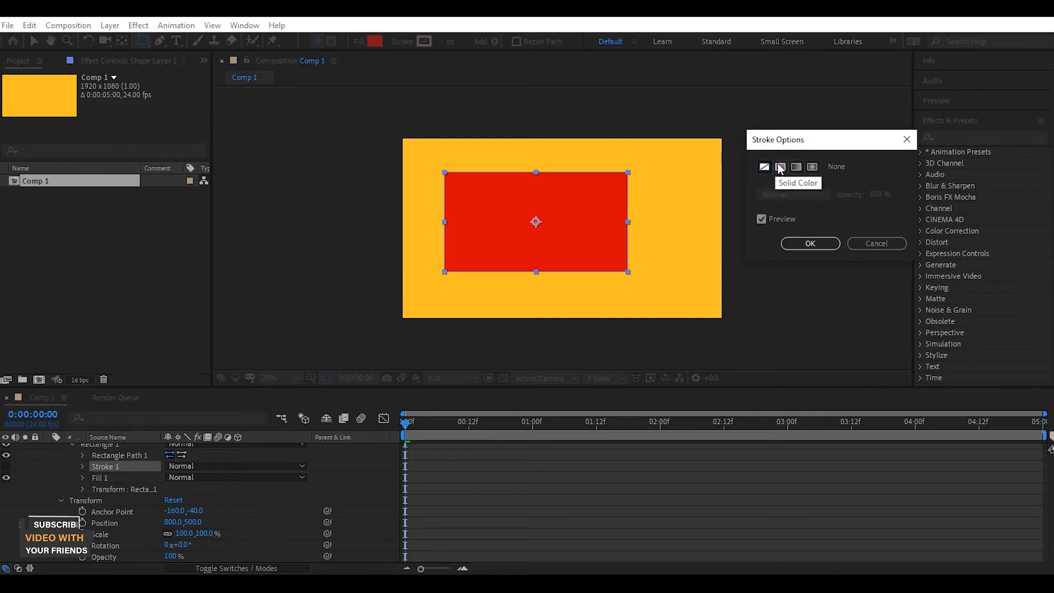
left_click(779, 168)
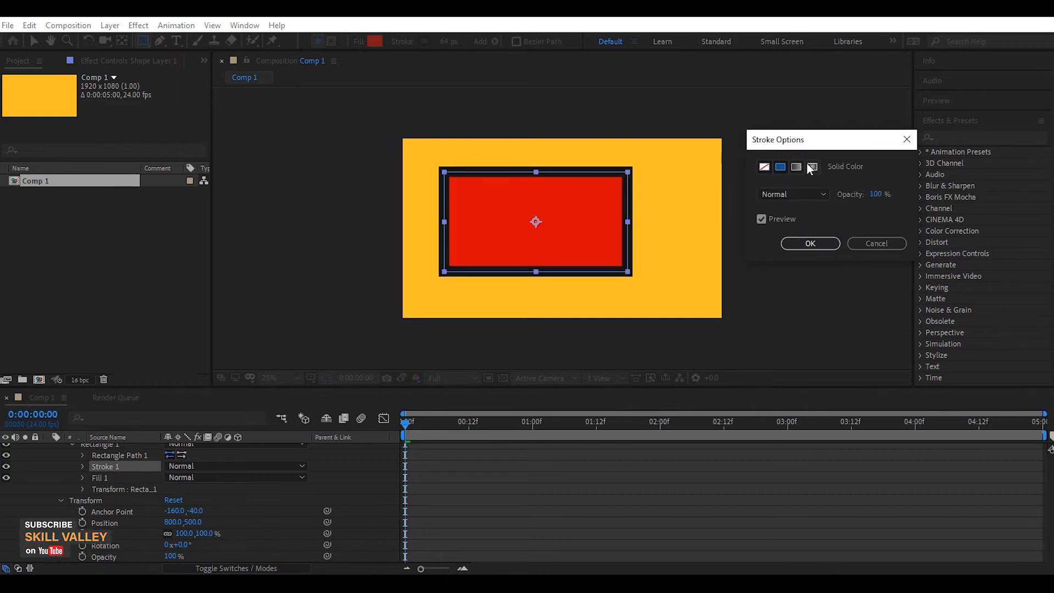
left_click(800, 166)
left_click(812, 166)
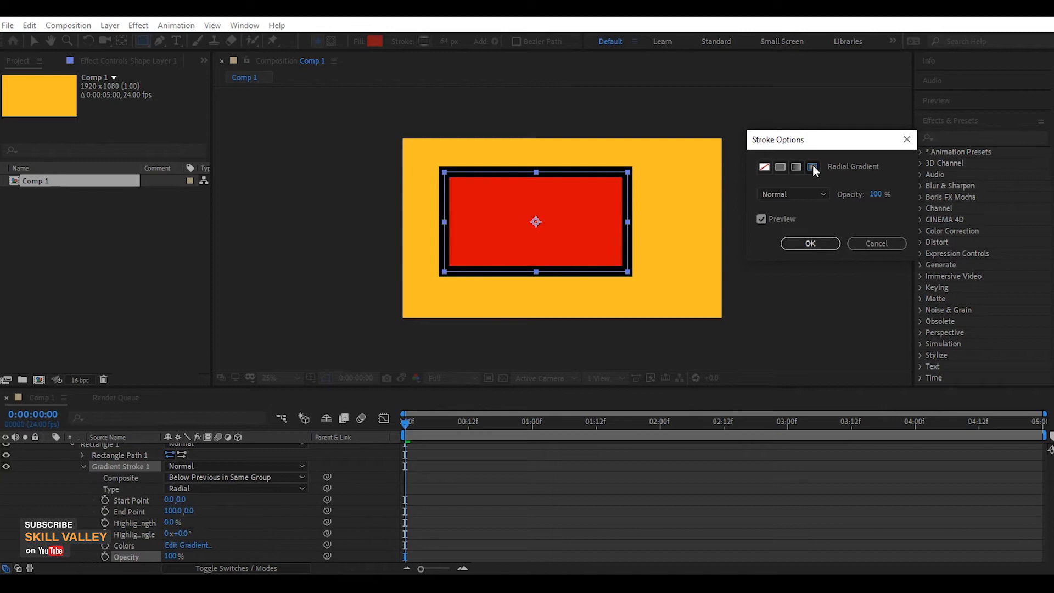
left_click(779, 167)
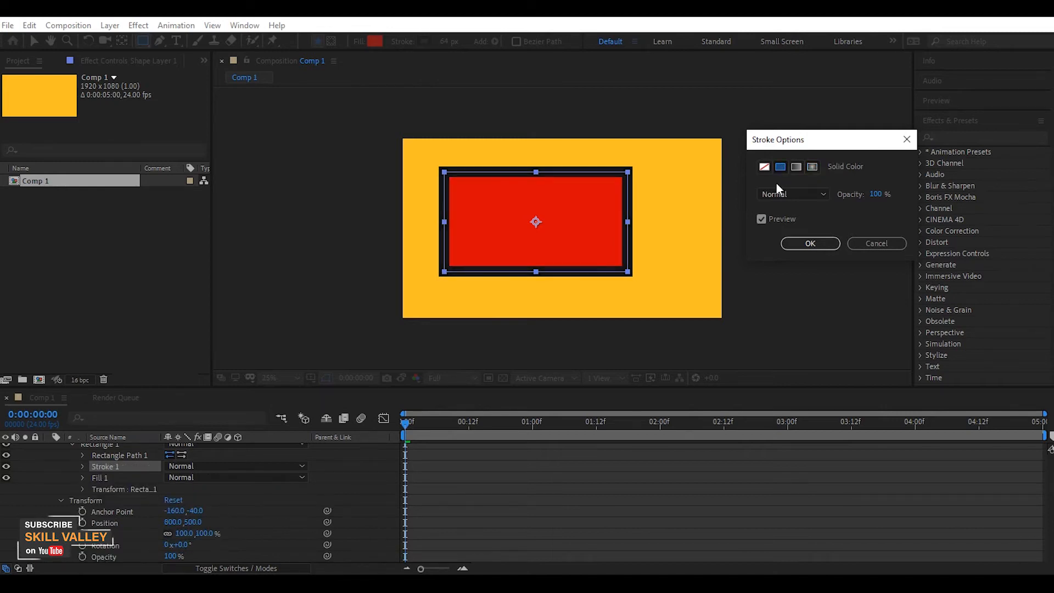
Apply a stroke opacity of 98%, then reopen the Stroke Options and restore it to 100%
mouse_move(878, 197)
left_mouse_down()
mouse_move(833, 207)
mouse_move(889, 208)
left_mouse_up()
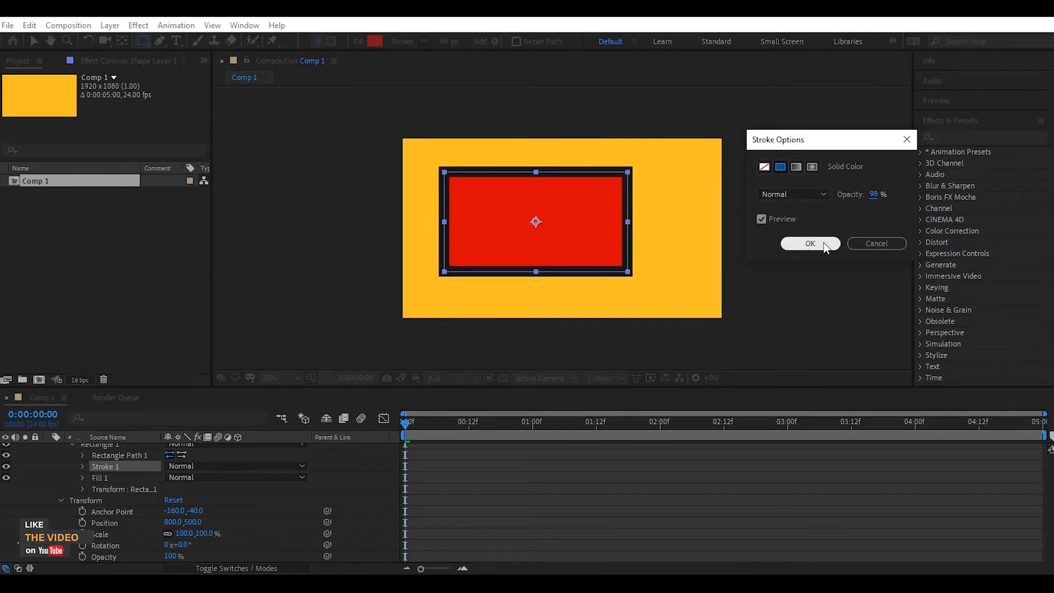
left_click(809, 243)
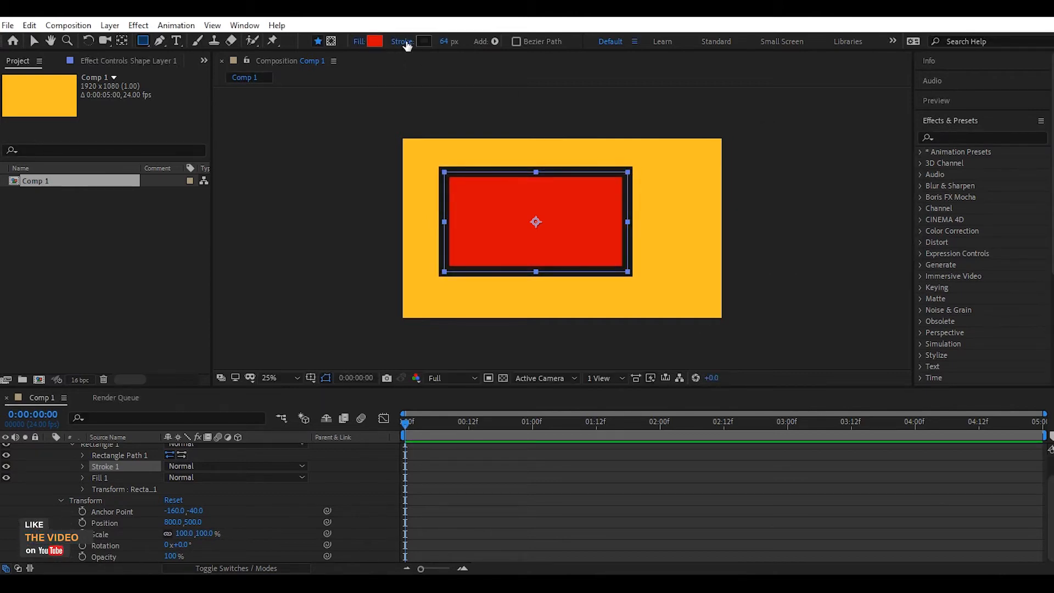
left_click(400, 43)
left_click(810, 244)
Collapse the shape layer, switch to the Selection tool, and expand the layer's Contents down to the Rectangle 1 properties
scroll(48, 474, "up", 3)
left_click(48, 448)
key("v")
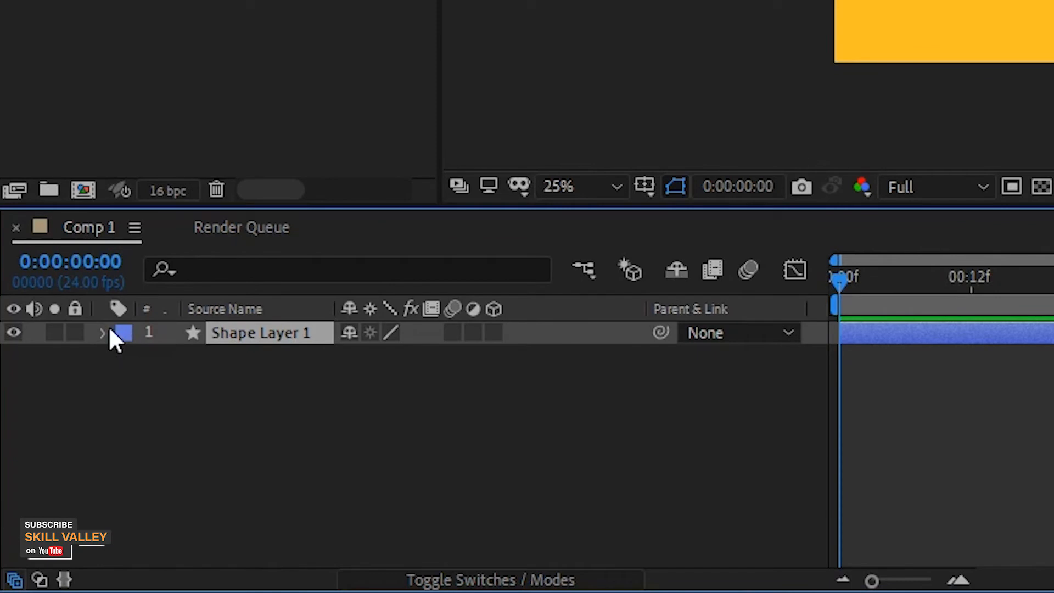
left_click(104, 332)
left_click(124, 359)
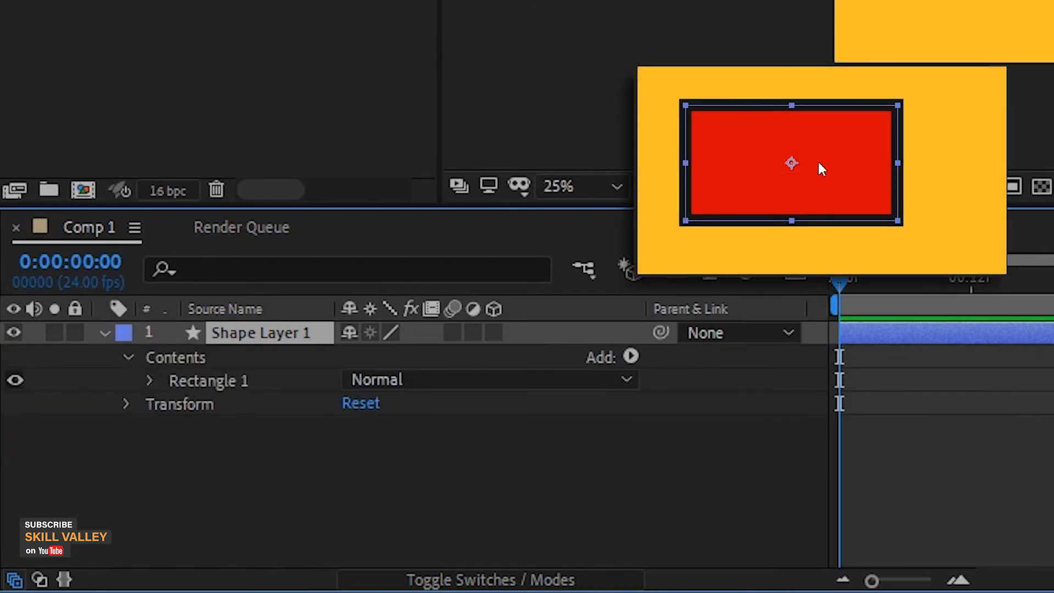
left_click(148, 379)
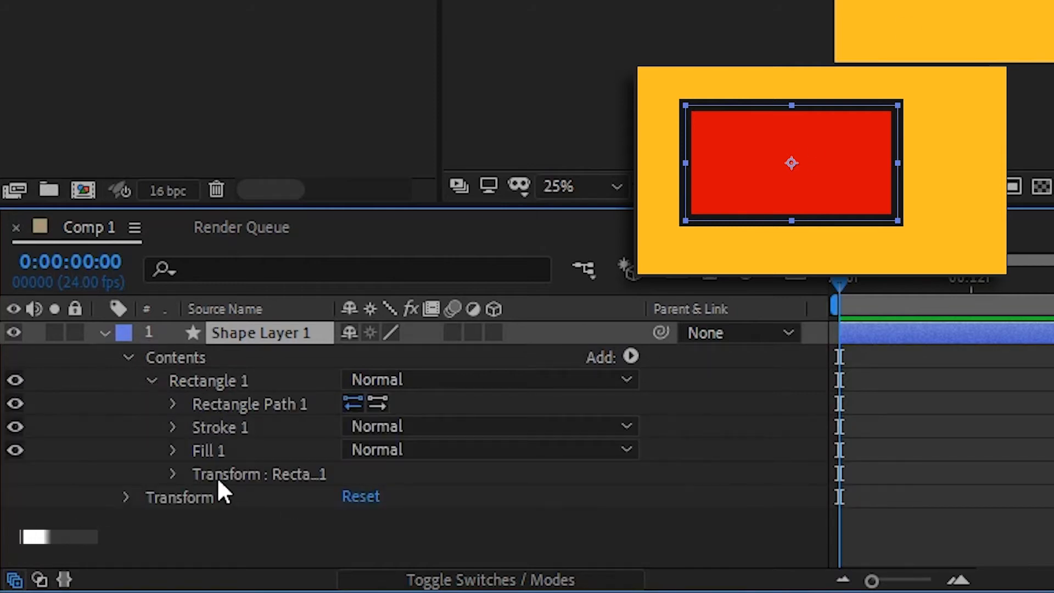
Set the Rectangle Path 1 size to 1216.0 × 660.9, and undo a trial change of its Position
left_click(171, 404)
left_click_drag(394, 430, 423, 431)
left_click_drag(360, 455, 854, 470)
key("ctrl+z")
key("ctrl+z")
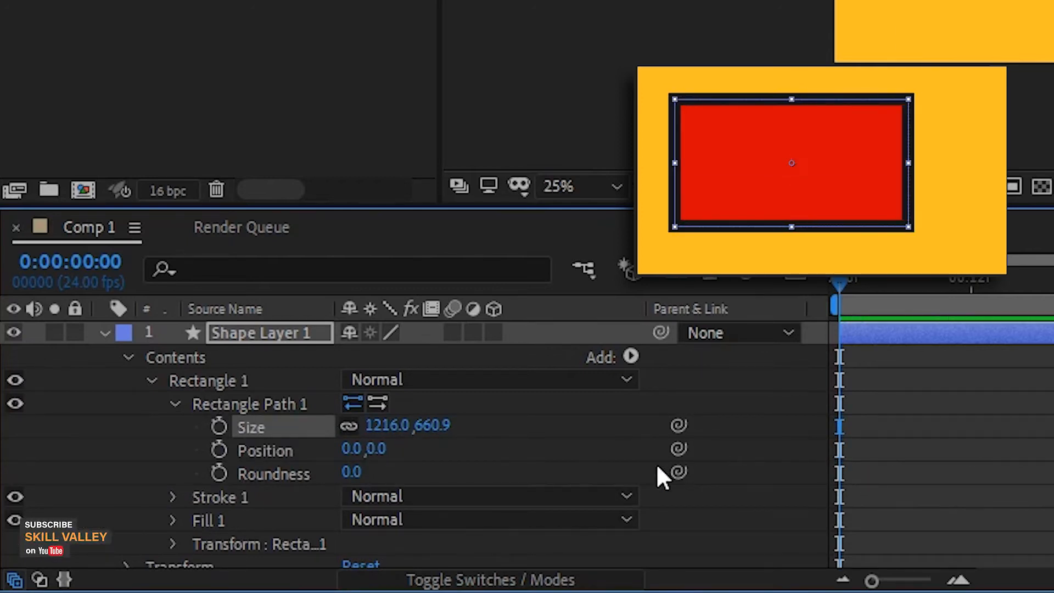
Try different Roundness values on the rectangle path and return it to 0
left_click_drag(343, 477, 320, 505)
left_click_drag(348, 472, 206, 499)
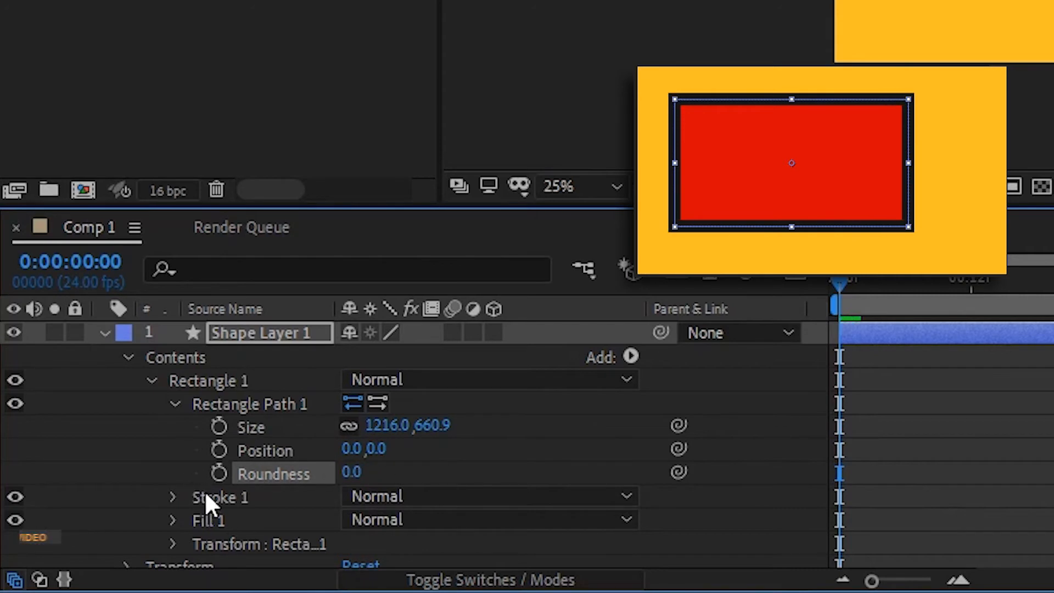
Expand the Stroke 1 properties, set the Stroke Width to 76, and try the stroke Opacity, ending at 100%
scroll(165, 476, "down", 1)
left_click(174, 486)
scroll(143, 458, "down", 3)
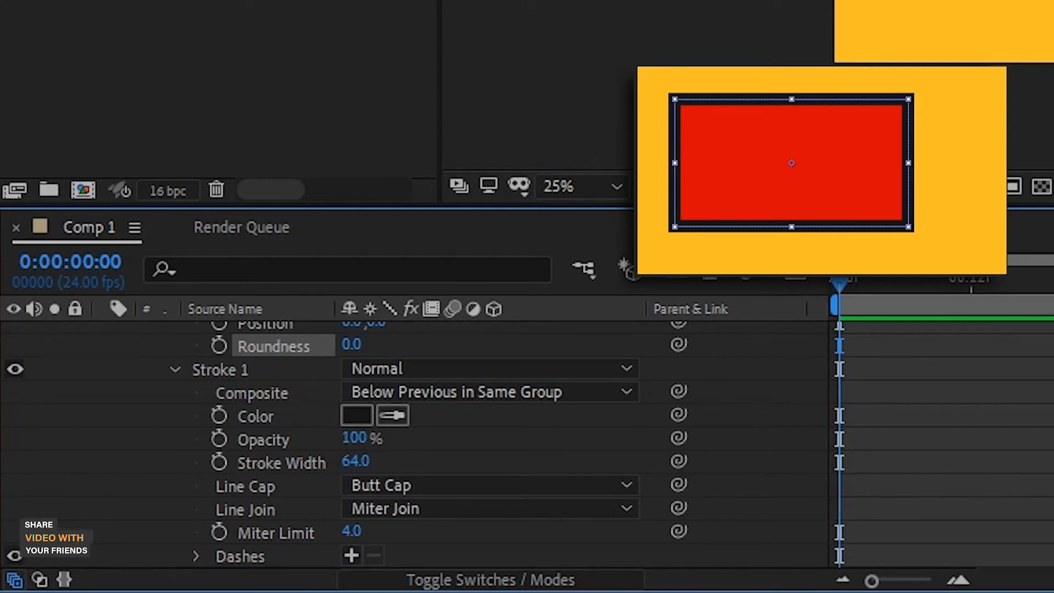
mouse_move(354, 437)
left_mouse_down()
mouse_move(420, 441)
mouse_move(254, 461)
mouse_move(324, 482)
mouse_move(460, 478)
left_mouse_up()
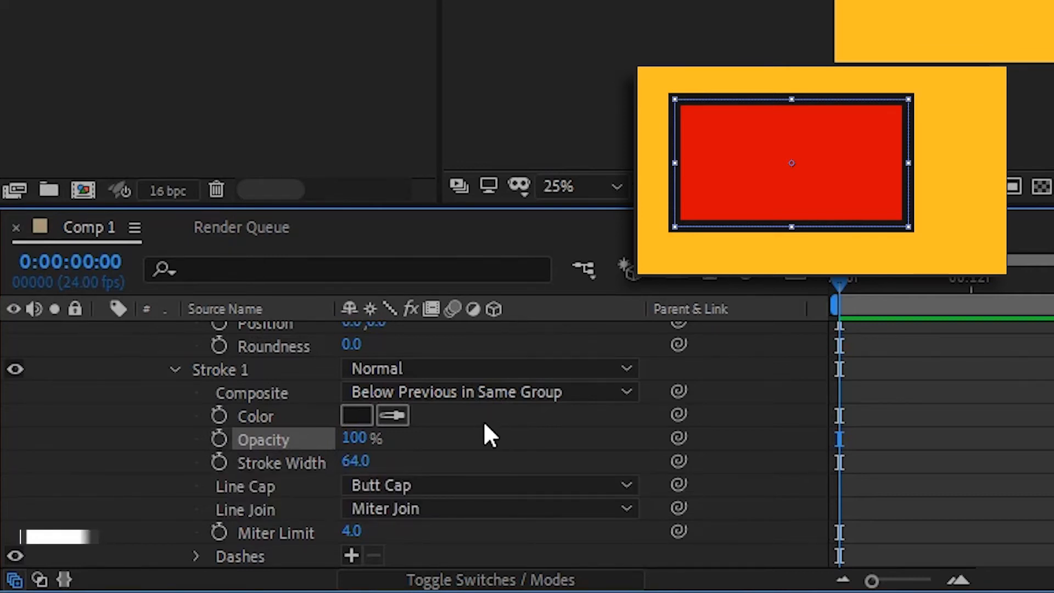
left_click(482, 441)
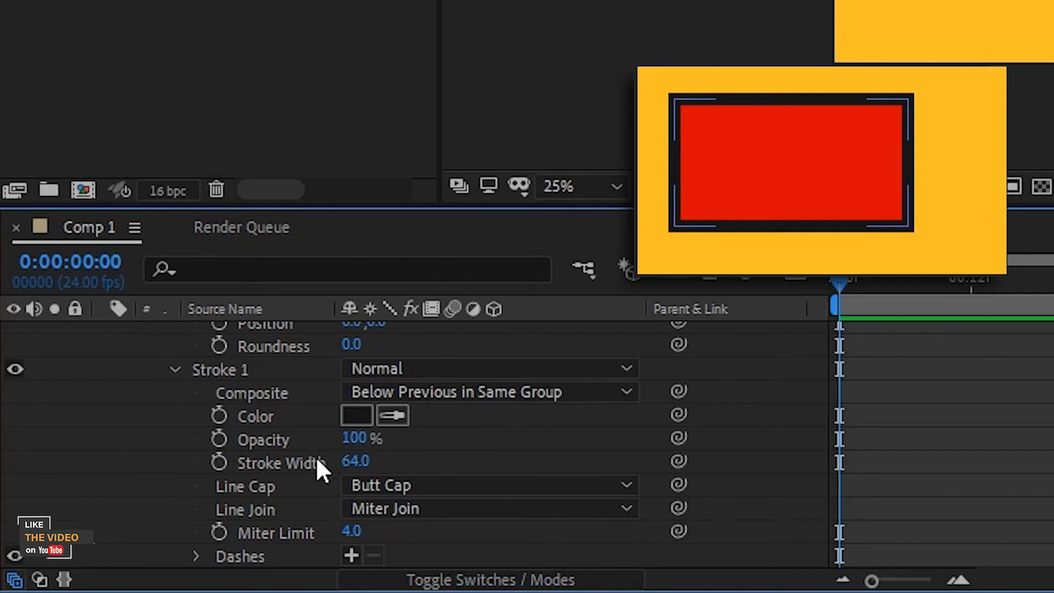
mouse_move(362, 444)
left_mouse_down()
mouse_move(303, 442)
mouse_move(365, 444)
mouse_move(377, 476)
mouse_move(365, 487)
mouse_move(466, 487)
mouse_move(409, 494)
left_mouse_up()
left_click_drag(349, 438, 760, 437)
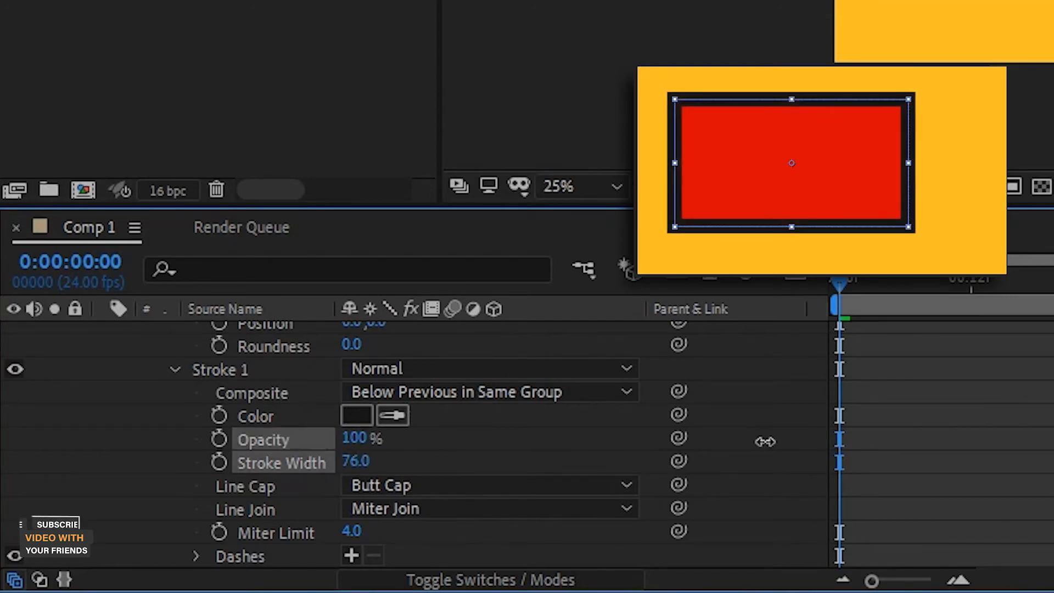
Expand Fill 1, the rectangle's own Transform group and the layer's Transform group to examine their properties
scroll(547, 451, "down", 3)
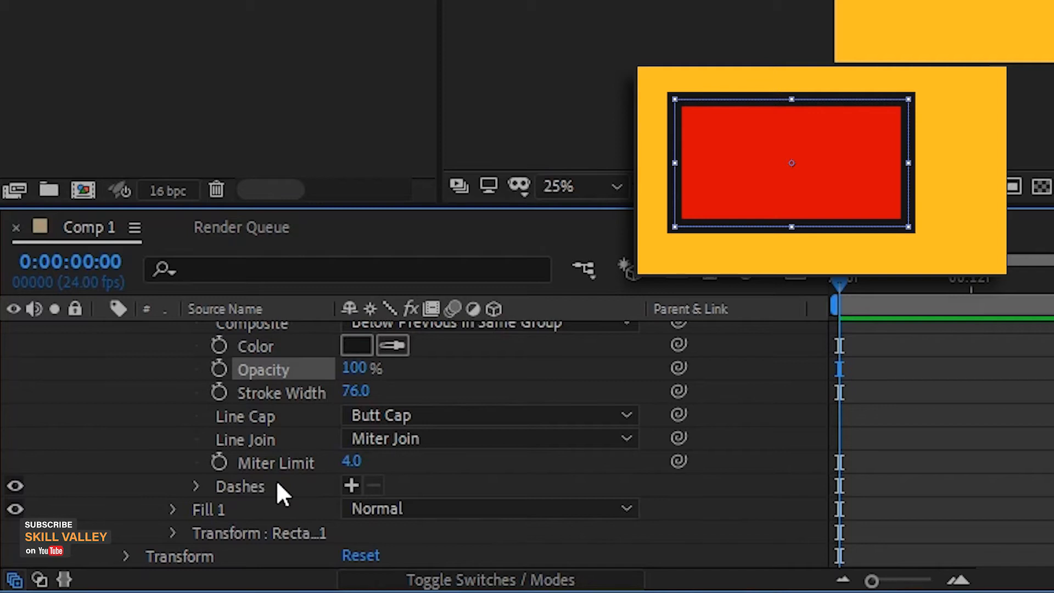
left_click(173, 510)
scroll(236, 472, "down", 2)
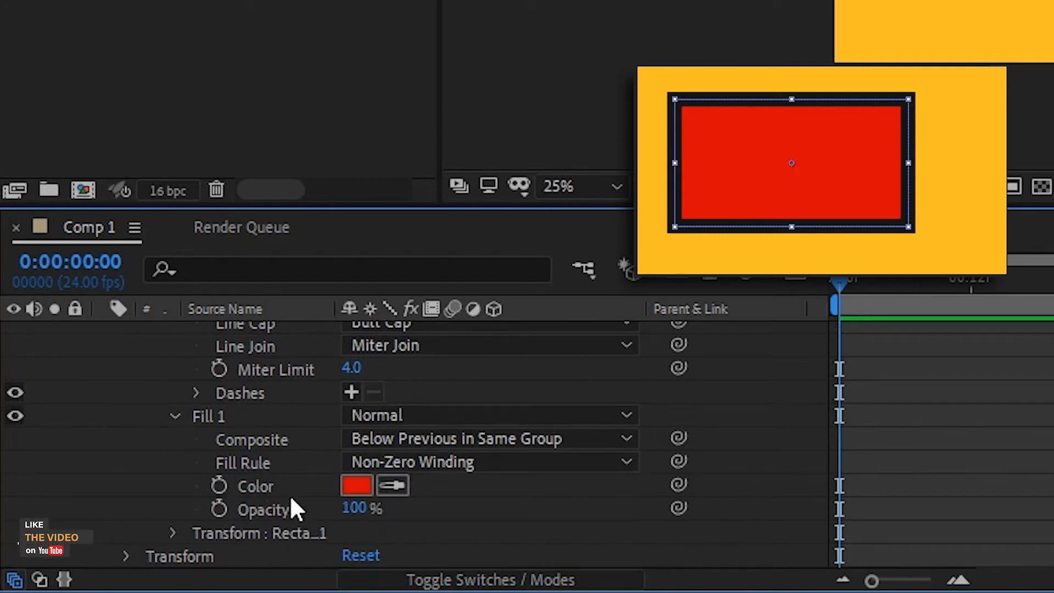
left_click(174, 531)
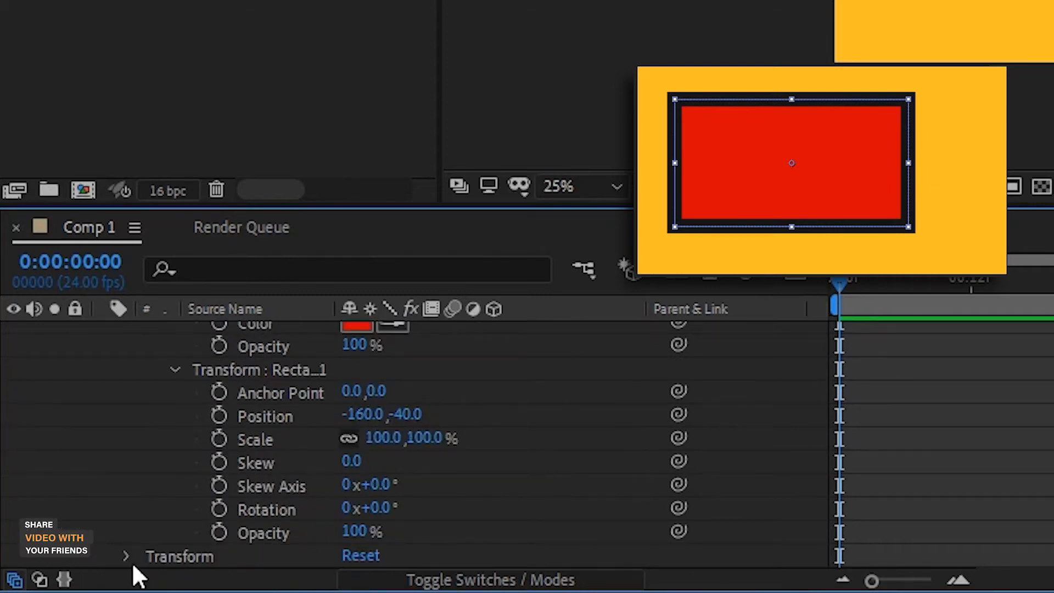
left_click(124, 556)
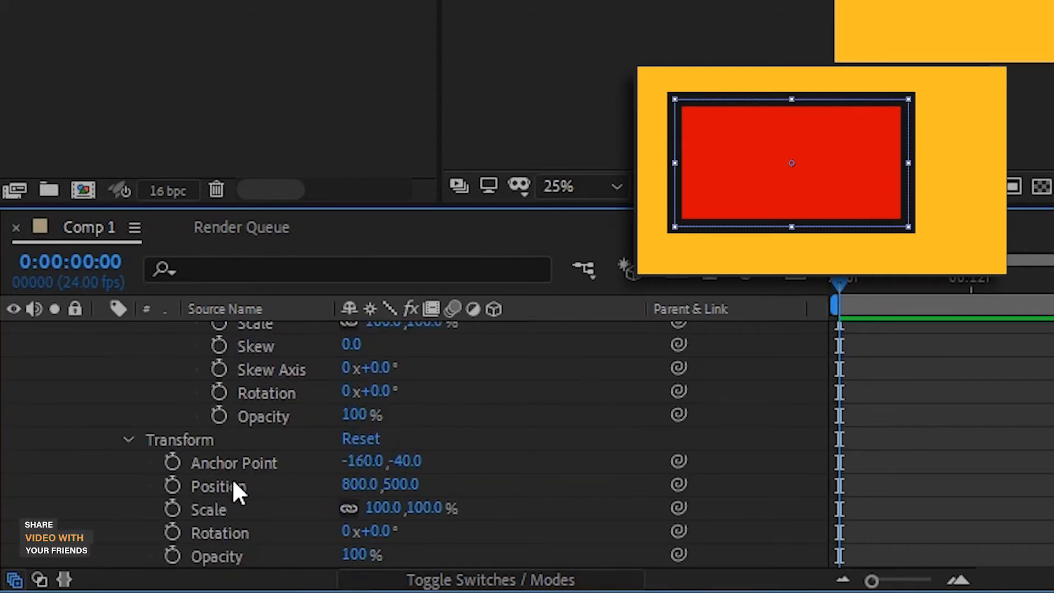
Collapse the shape layer, enlarge the timeline area, and fit the composition in the viewer
scroll(232, 478, "up", 10)
left_click(102, 329)
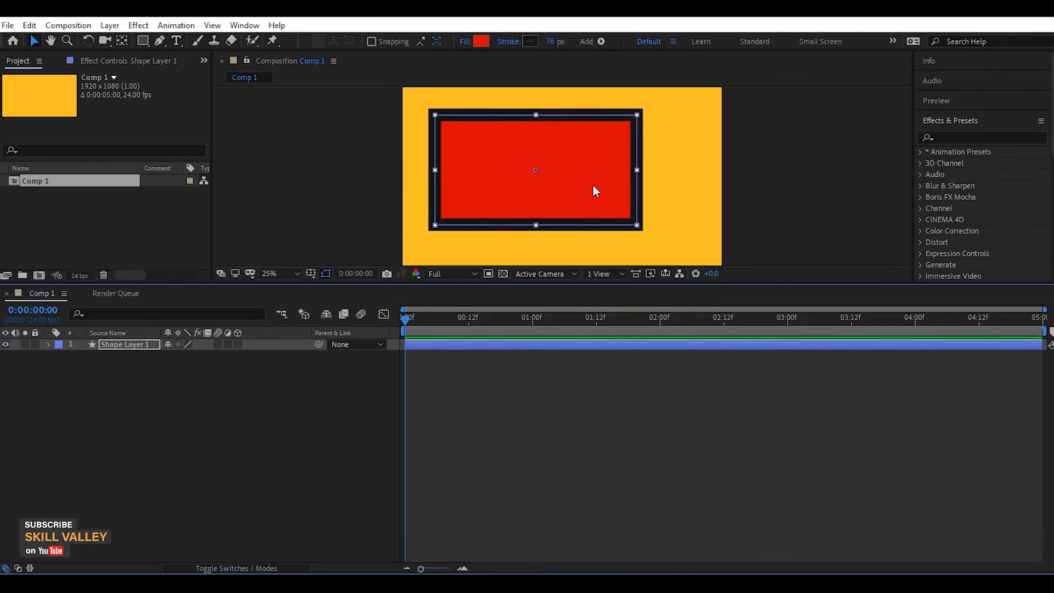
mouse_move(600, 282)
left_mouse_down()
mouse_move(606, 115)
mouse_move(583, 276)
left_mouse_up()
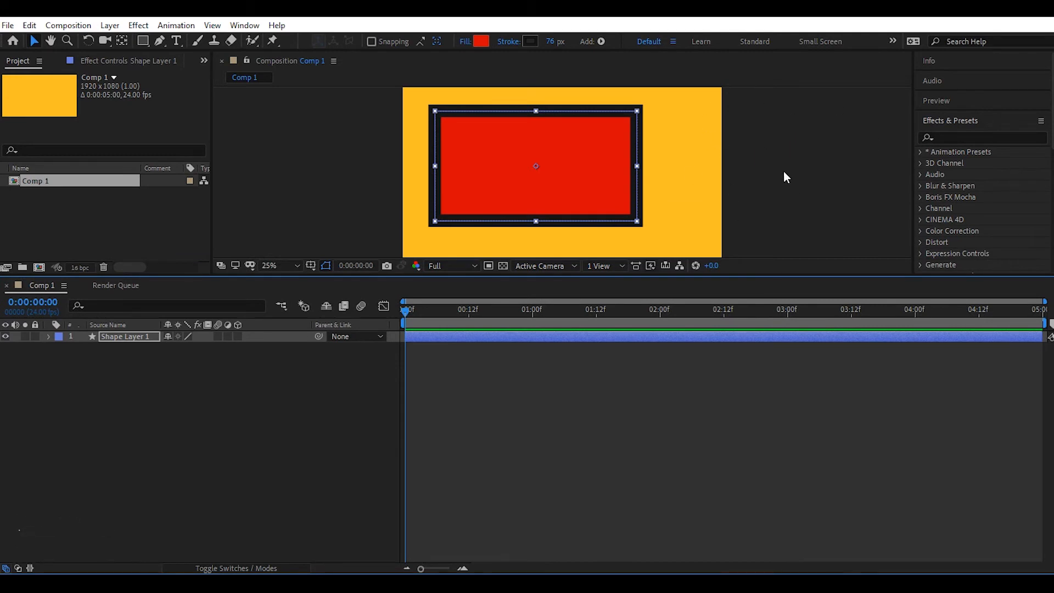
key("alt+slash")
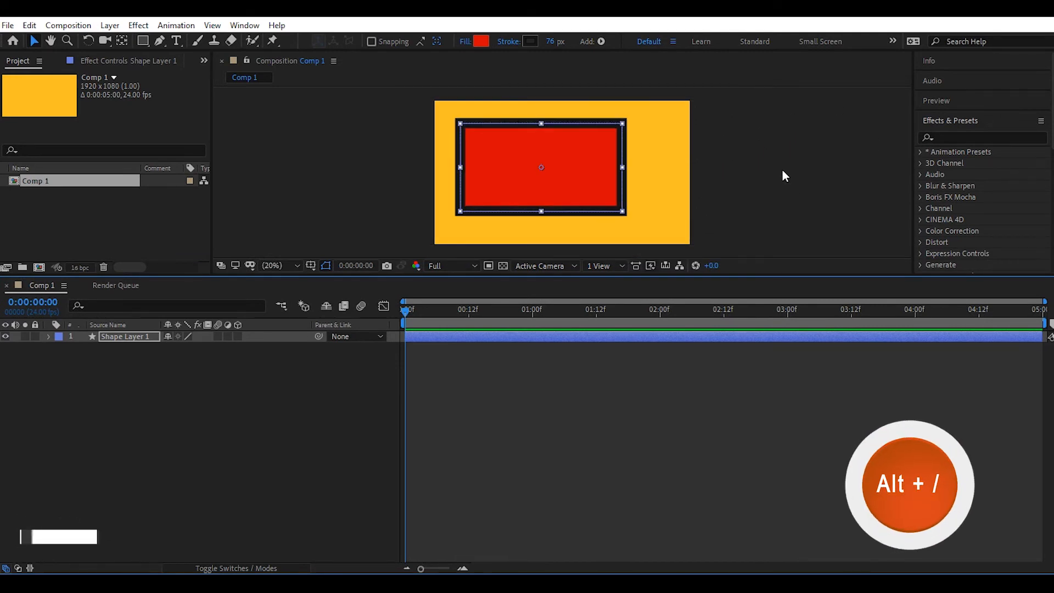
Expand the shape layer's Contents and collapse Rectangle Path 1, Stroke 1 and Fill 1 to compare the rectangle's Transform with the layer's Transform
left_click(47, 340)
left_click(48, 336)
left_click(60, 348)
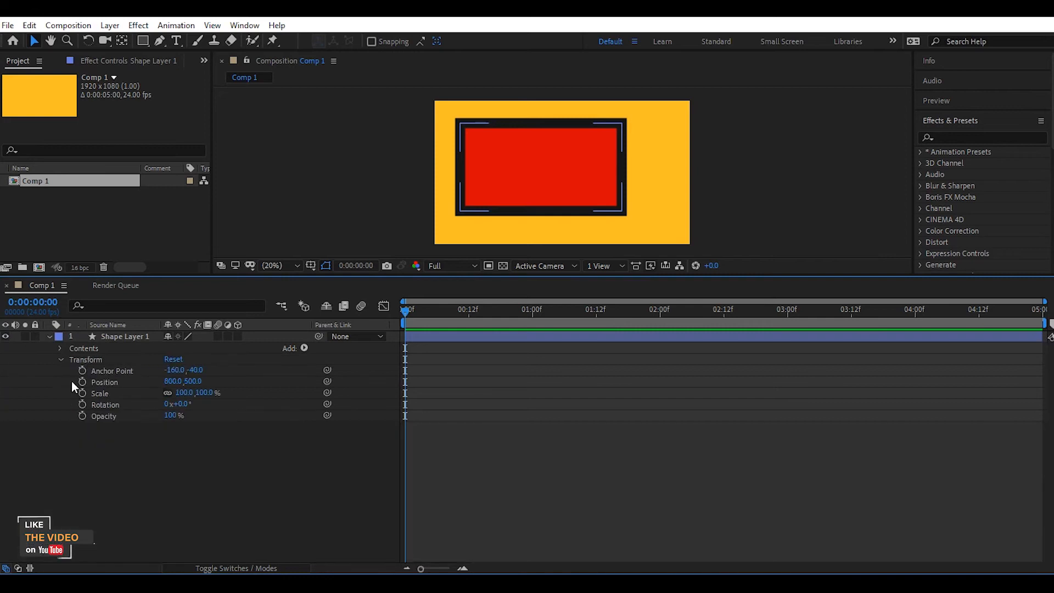
left_click(60, 350, "ctrl")
scroll(104, 390, "down", 1)
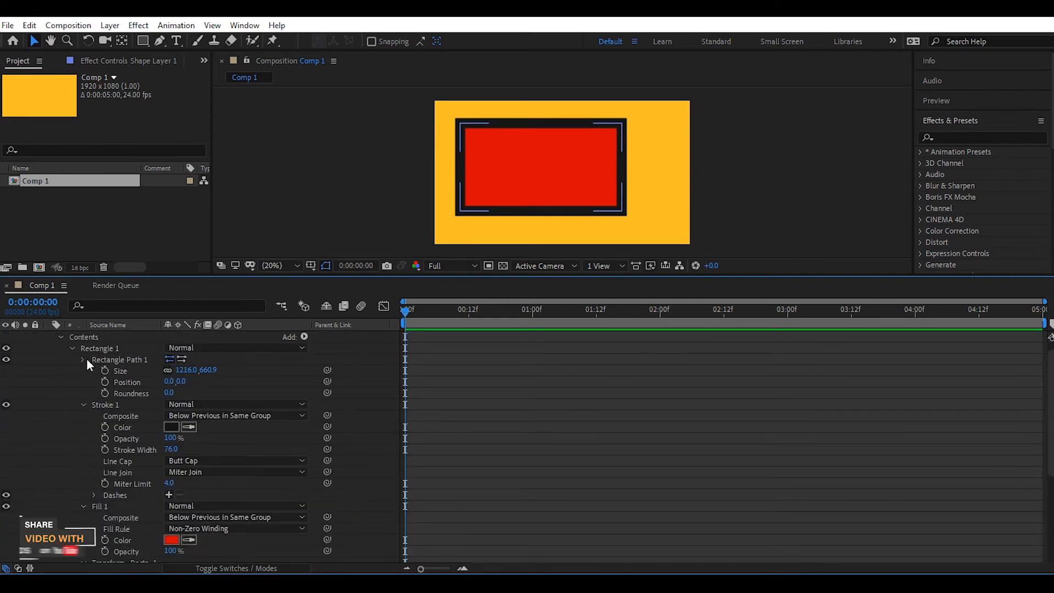
left_click(85, 359)
left_click(84, 371)
left_click(84, 383)
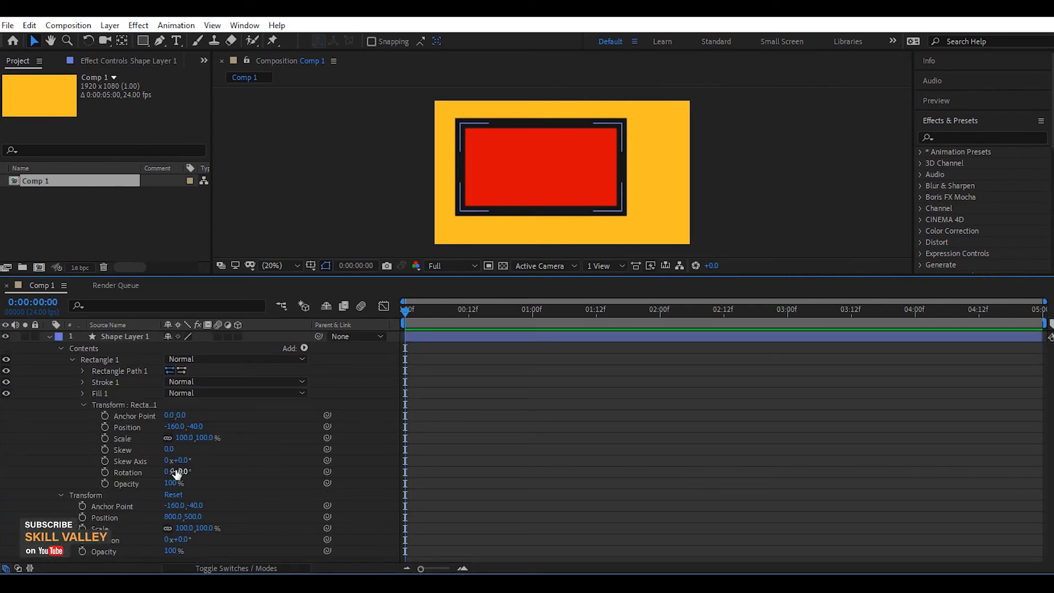
Draw an ellipse about 580 × 600 px inside the existing shape layer, overlapping the rectangle's lower right side
left_click(134, 335)
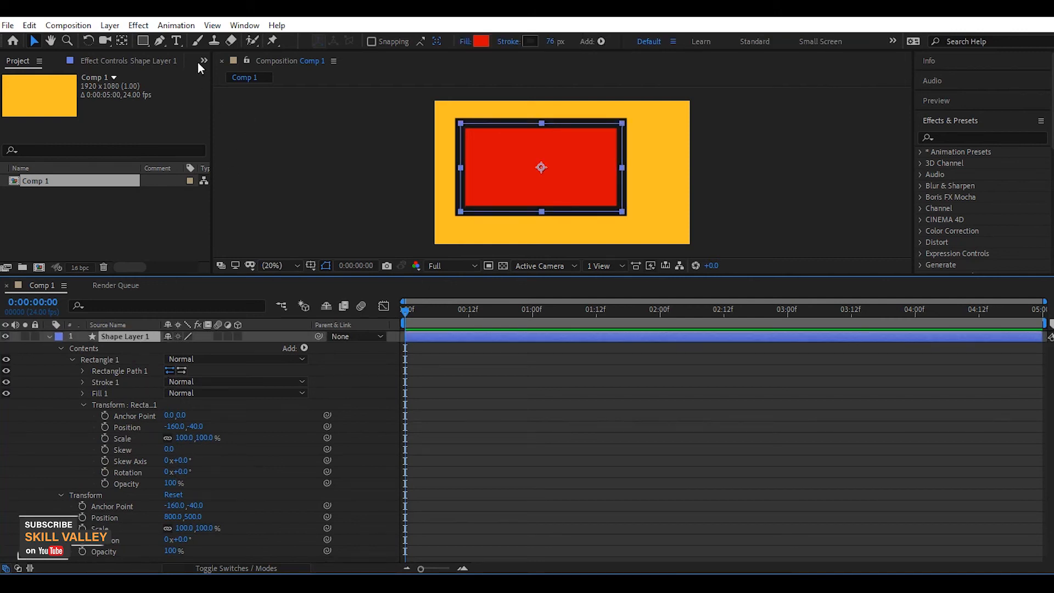
left_click(142, 40)
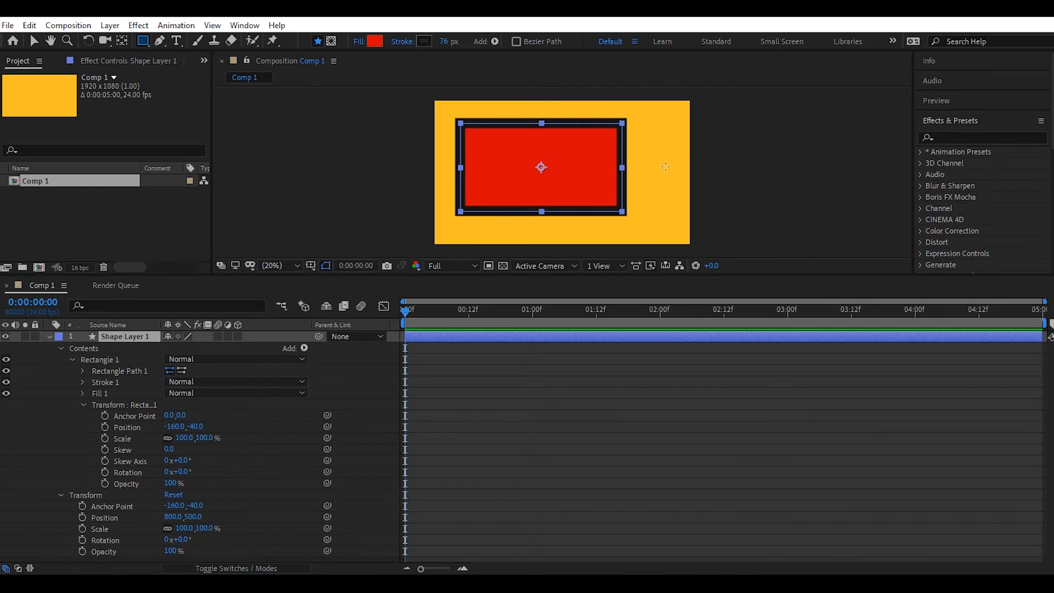
left_click_drag(142, 40, 216, 69)
left_click_drag(598, 234, 681, 144)
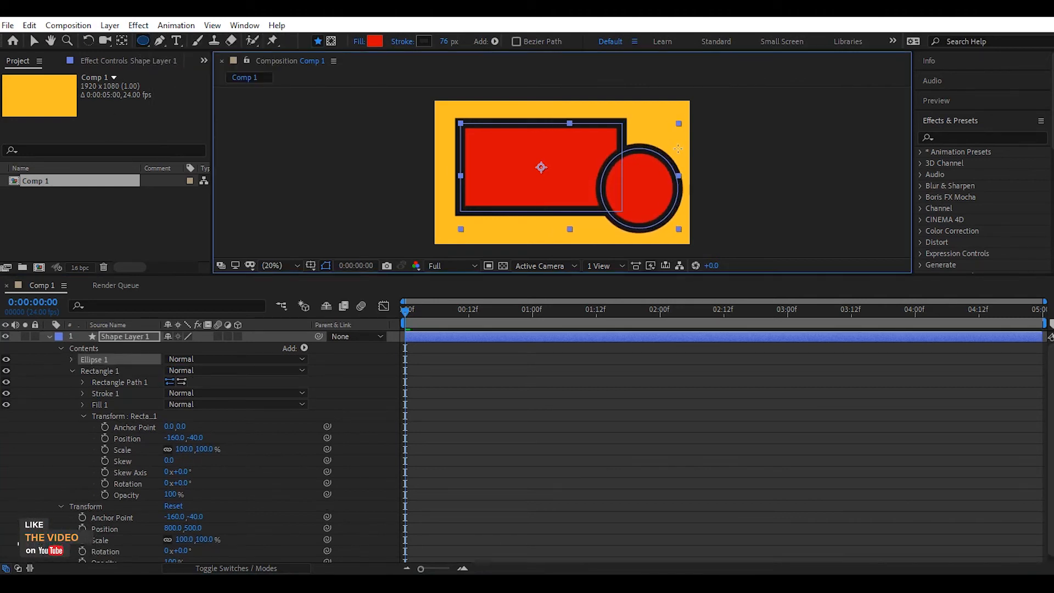
Collapse Rectangle 1, try scaling the whole layer to 58% through the layer's Transform, and undo the scaling
left_click(69, 368)
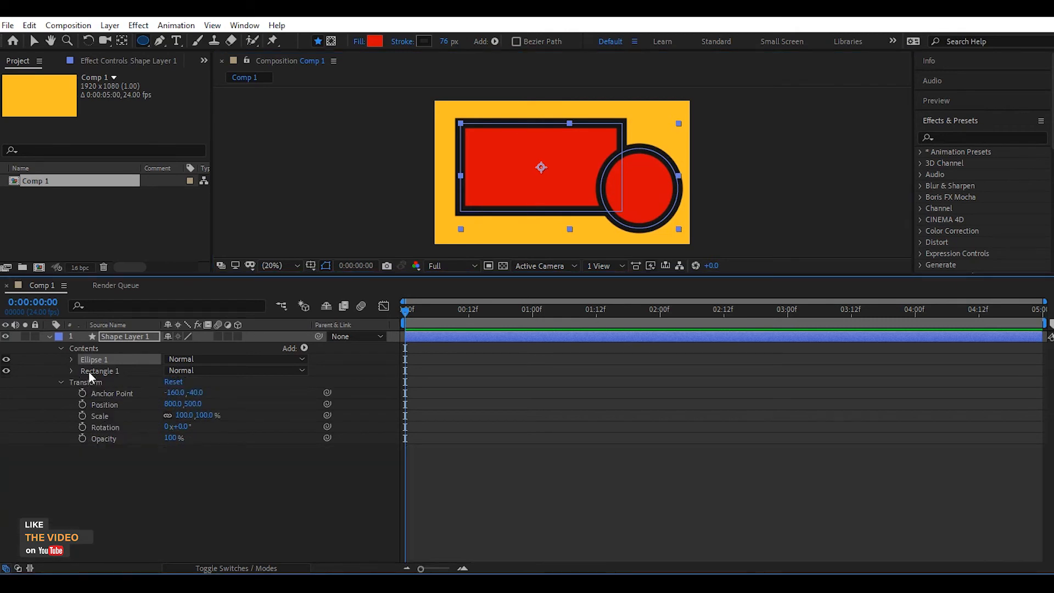
left_click(88, 370)
left_click(71, 370)
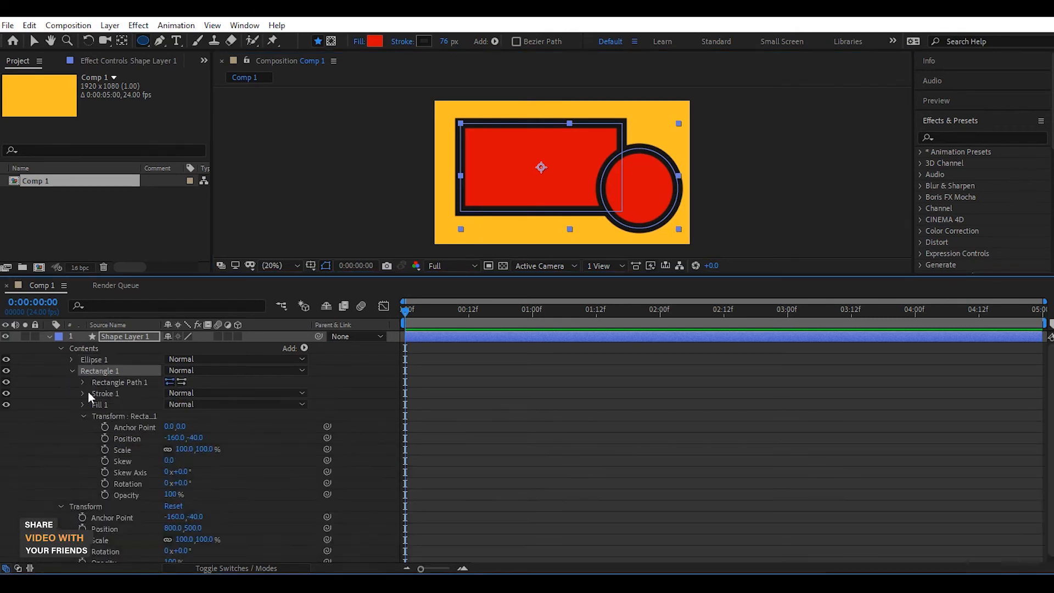
left_click(555, 145)
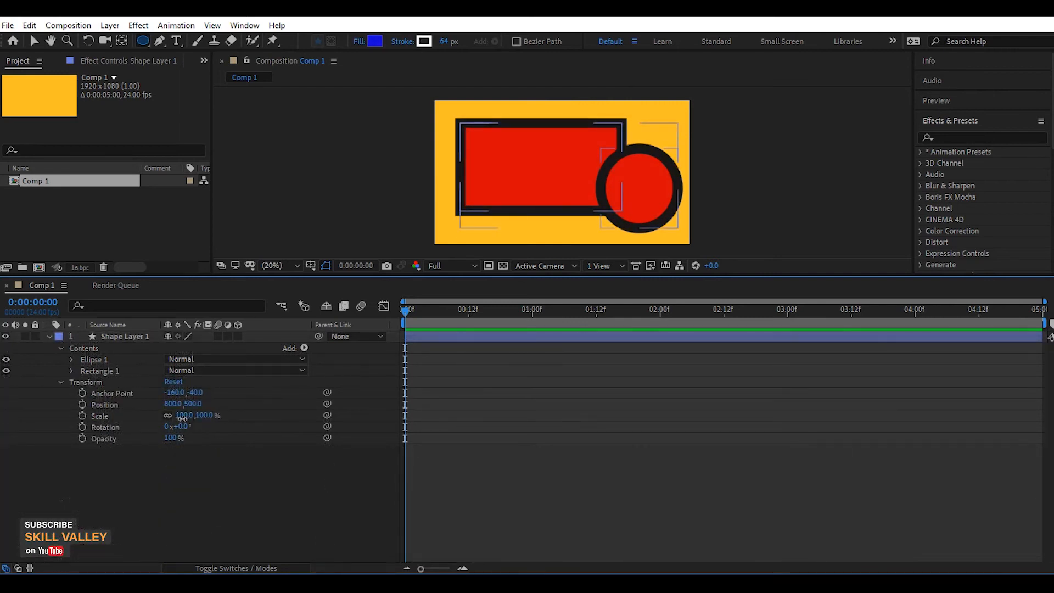
left_click_drag(182, 417, 161, 450)
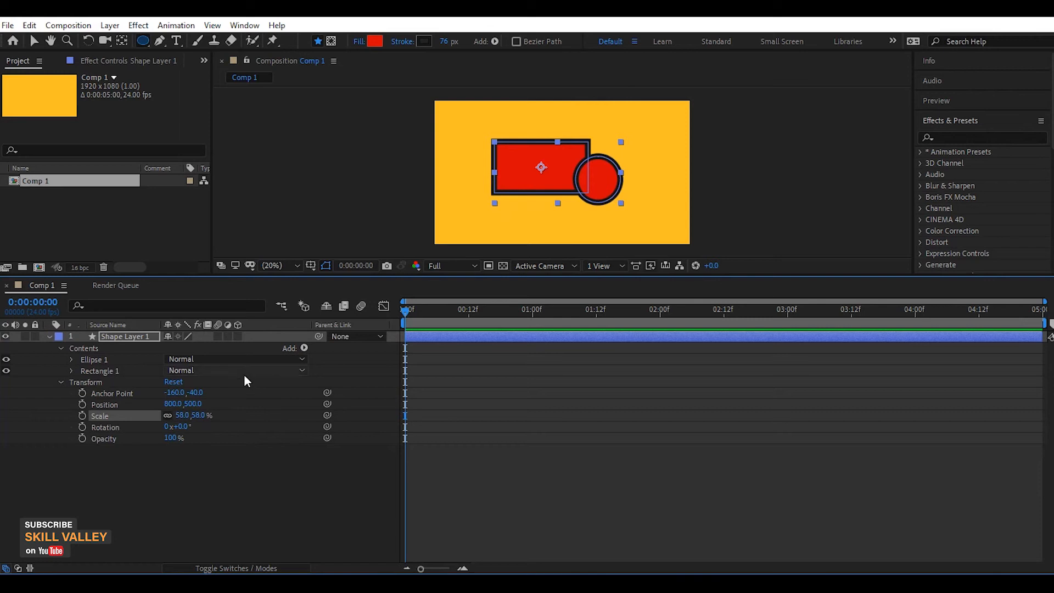
key("ctrl+z")
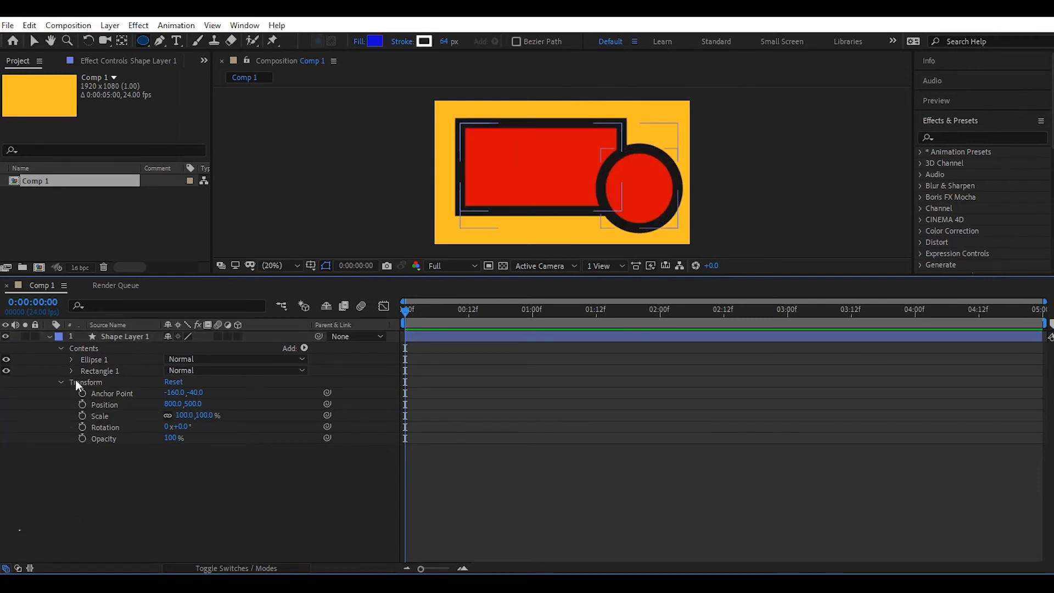
Scale only Rectangle 1 to 67% through its own Transform group
left_click(72, 370)
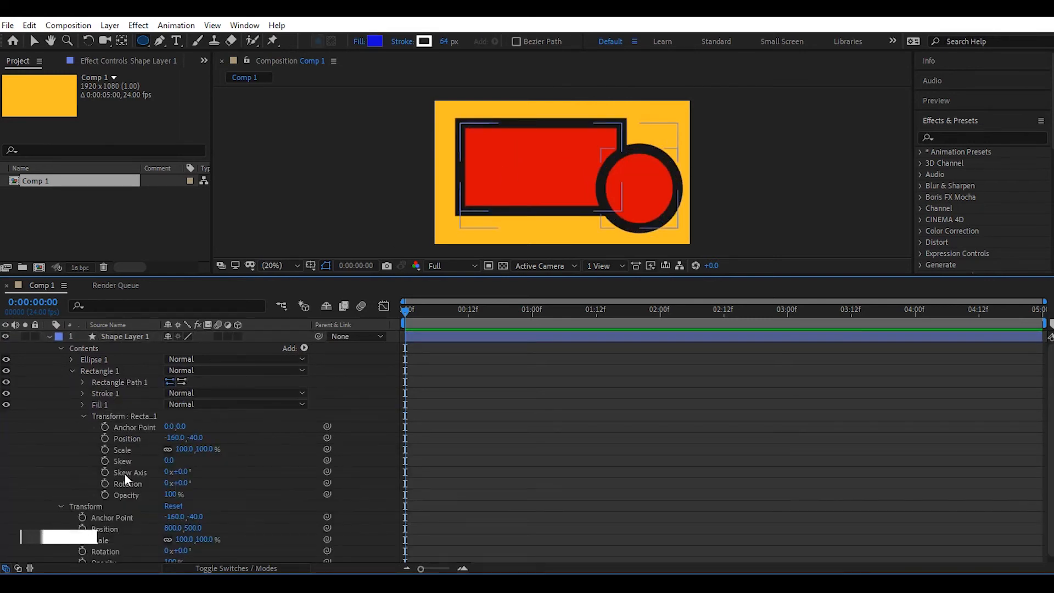
left_click_drag(184, 451, 162, 460)
type("100")
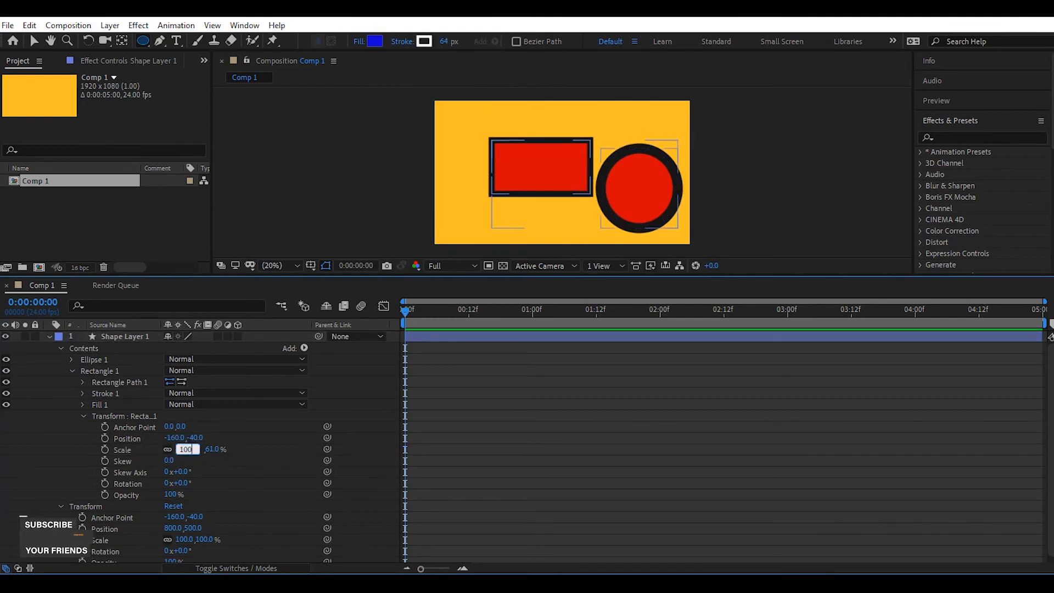
key("Return")
left_click_drag(185, 448, 172, 451)
Move Rectangle 1 to X position -358, shift it slightly down, and collapse its Transform group
left_click_drag(143, 444, 77, 465)
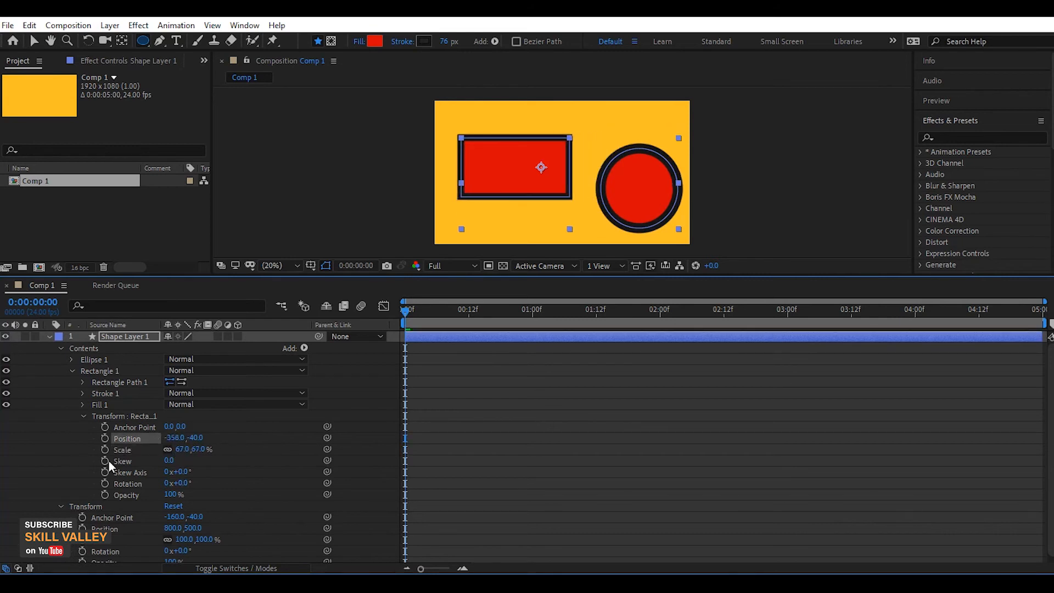
left_click_drag(193, 438, 262, 433)
left_click(83, 416)
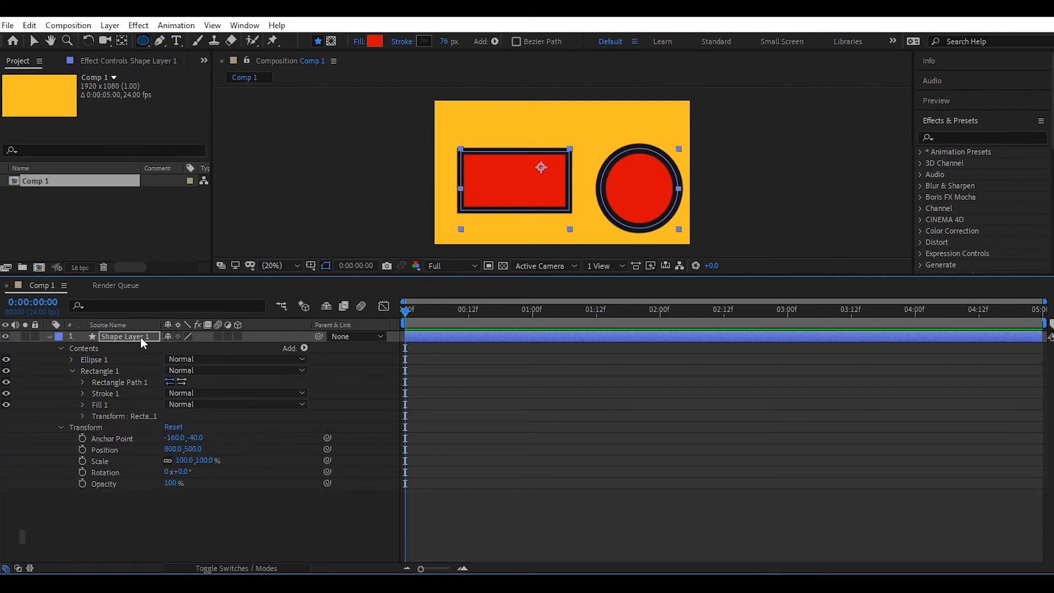
Try a blue fill on the whole shape layer, and undo the colour change
left_click(375, 41)
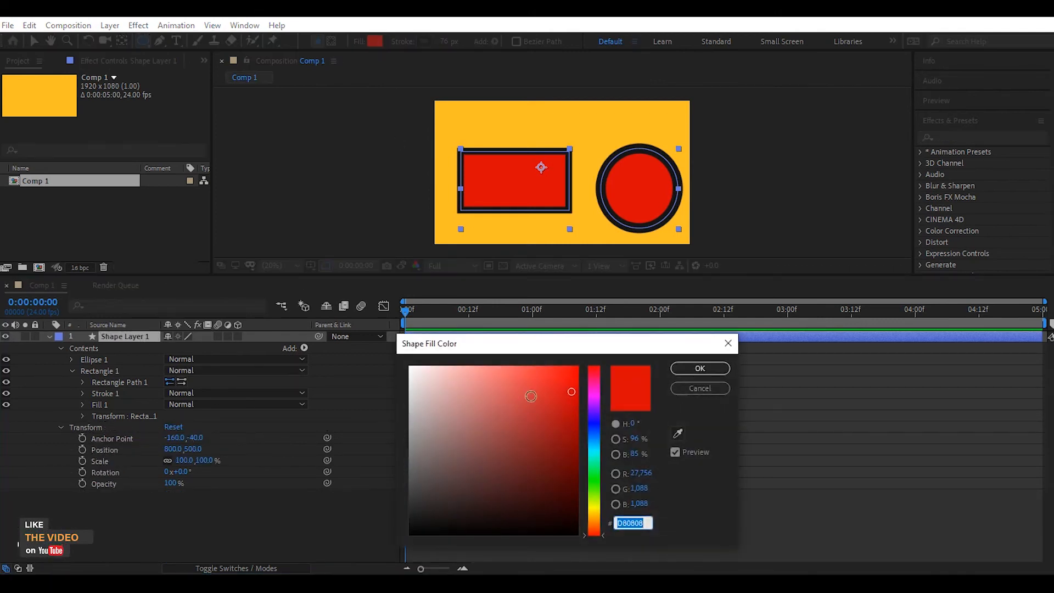
left_click(594, 419)
left_click(694, 369)
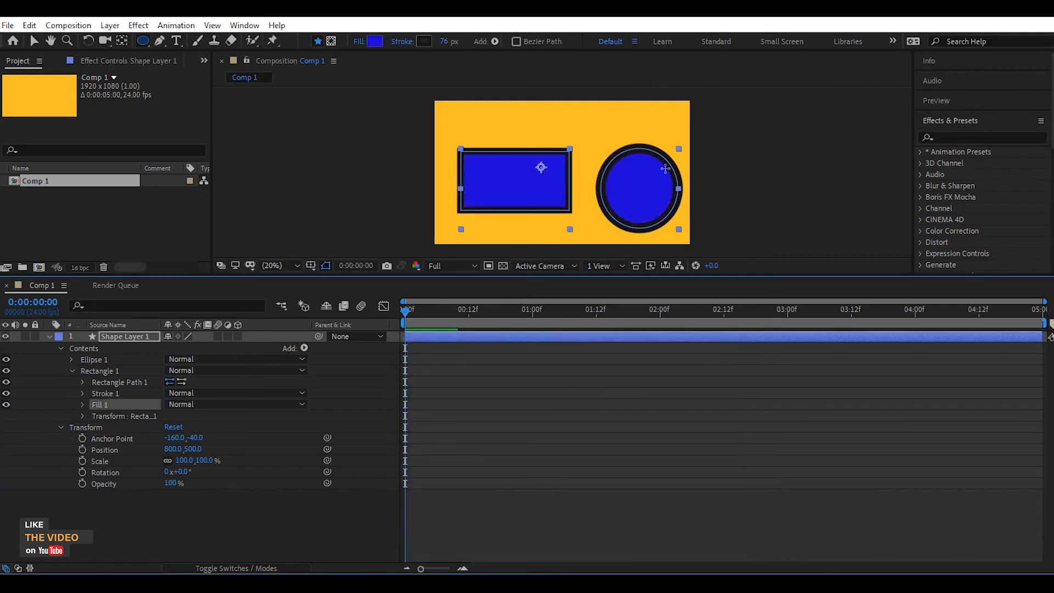
key("ctrl+z")
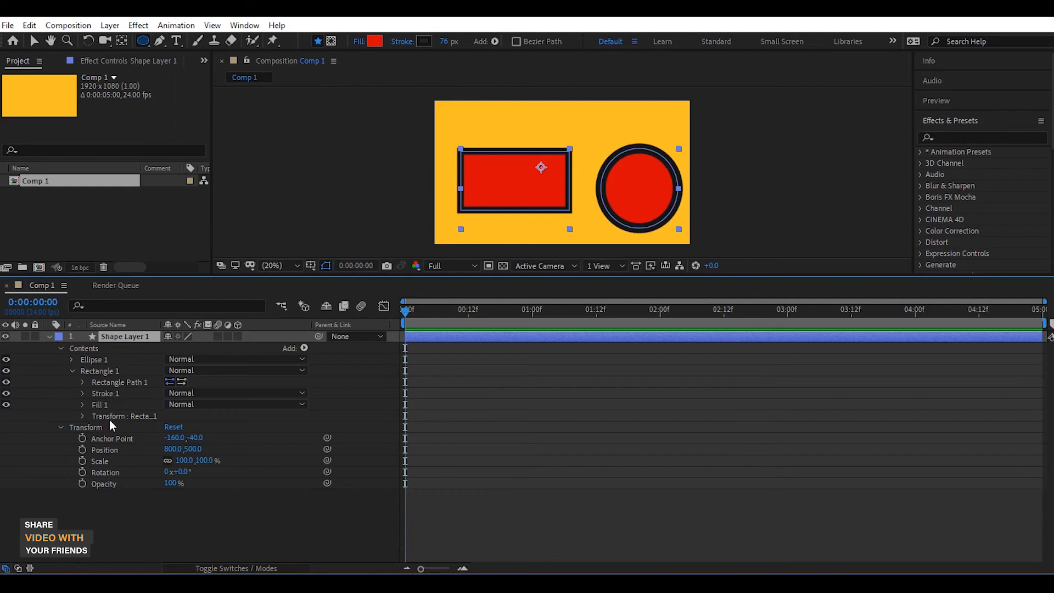
Change only Ellipse 1's Fill 1 colour to white (ffffff), then collapse the fill and deselect the layer
left_click(71, 370)
left_click(71, 359)
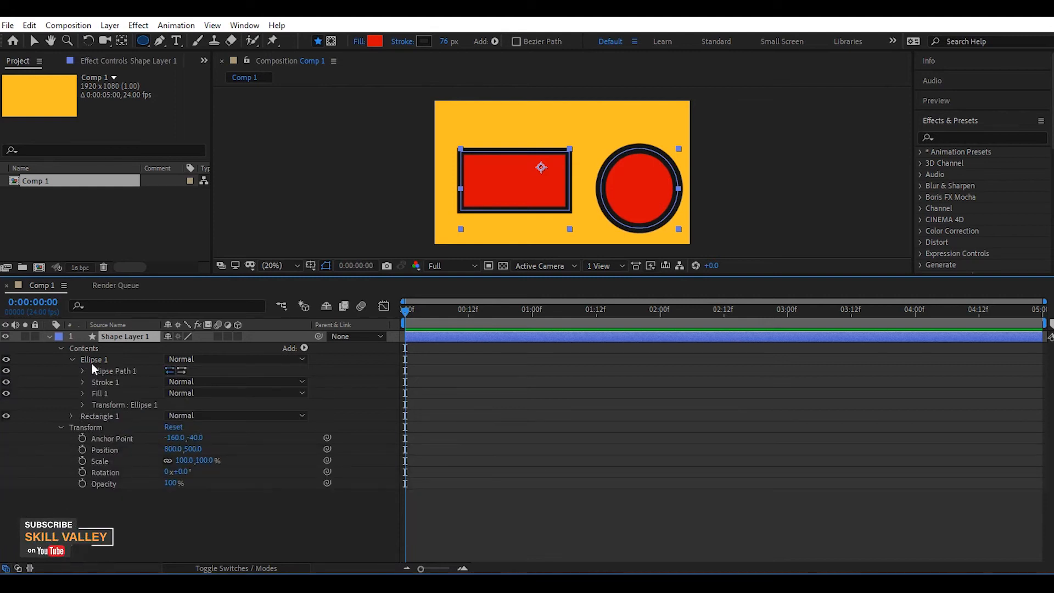
left_click(83, 393)
left_click(171, 427)
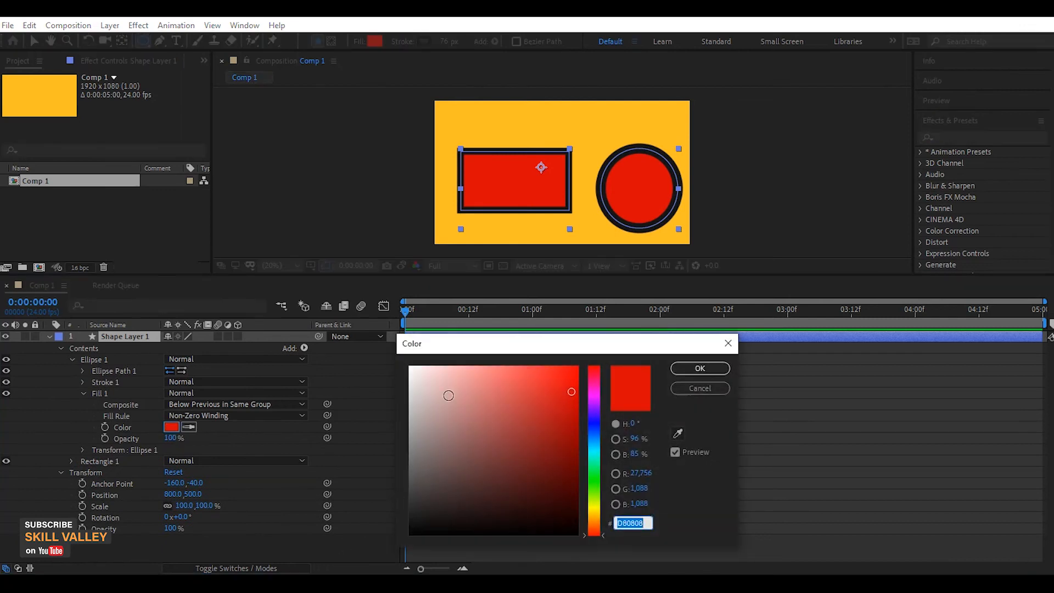
type("ffffff")
left_click(693, 371)
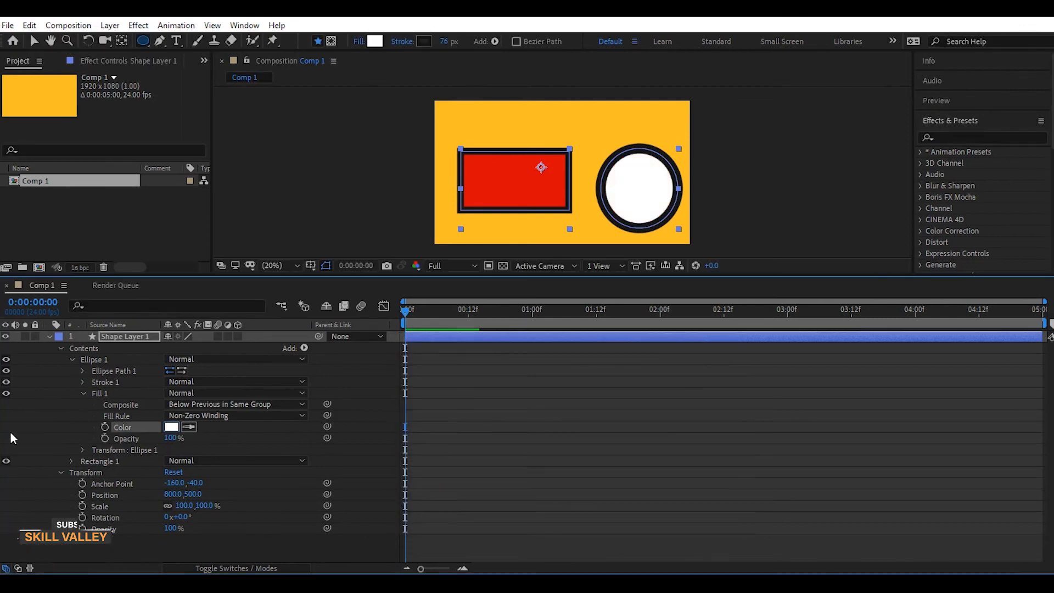
left_click(83, 392)
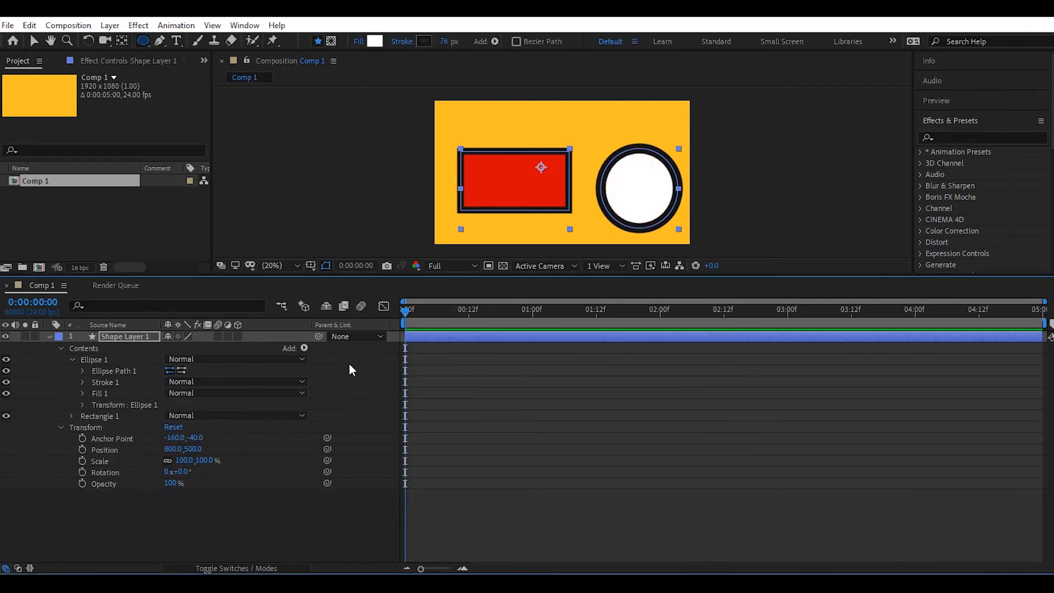
left_click(34, 40)
left_click(178, 508)
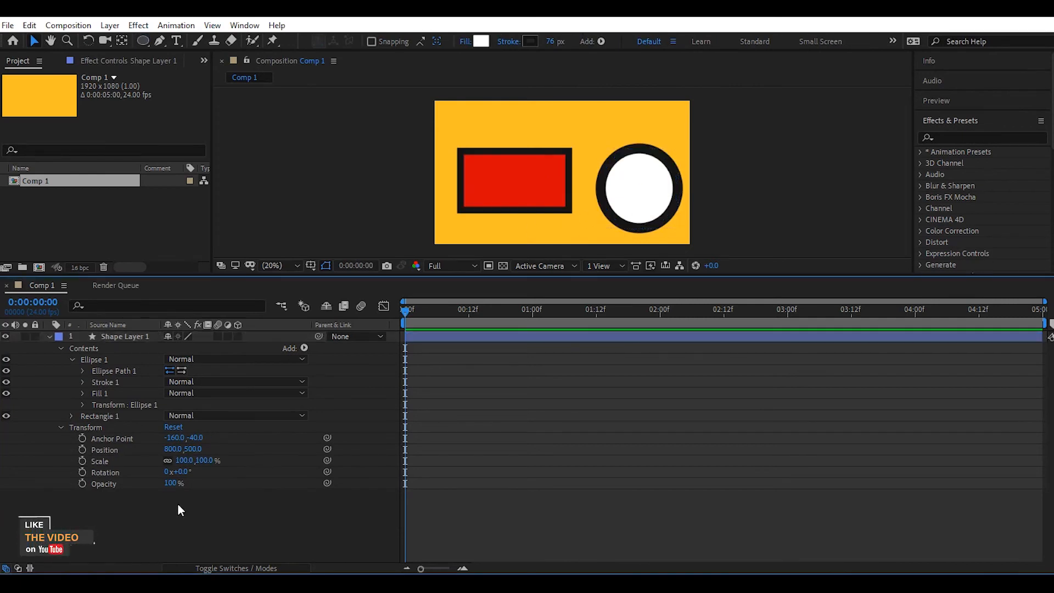
Set the Ellipse Path 1 Size to 530 × 548.3 and scale Ellipse 1 to 132% through its own Transform
left_click(73, 360)
left_click(72, 371)
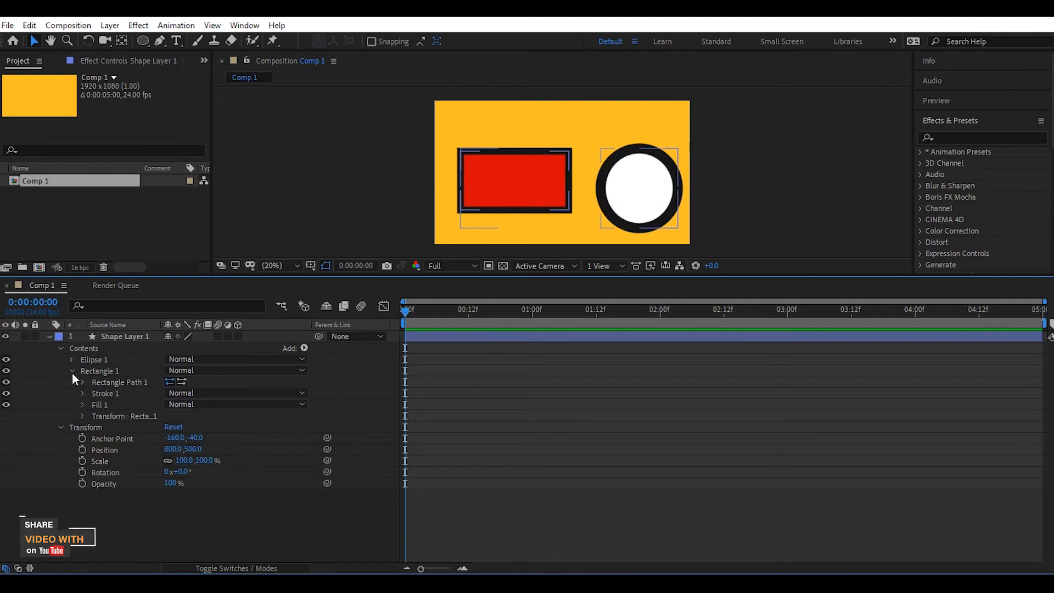
left_click(72, 371)
left_click(72, 359)
left_click(83, 371)
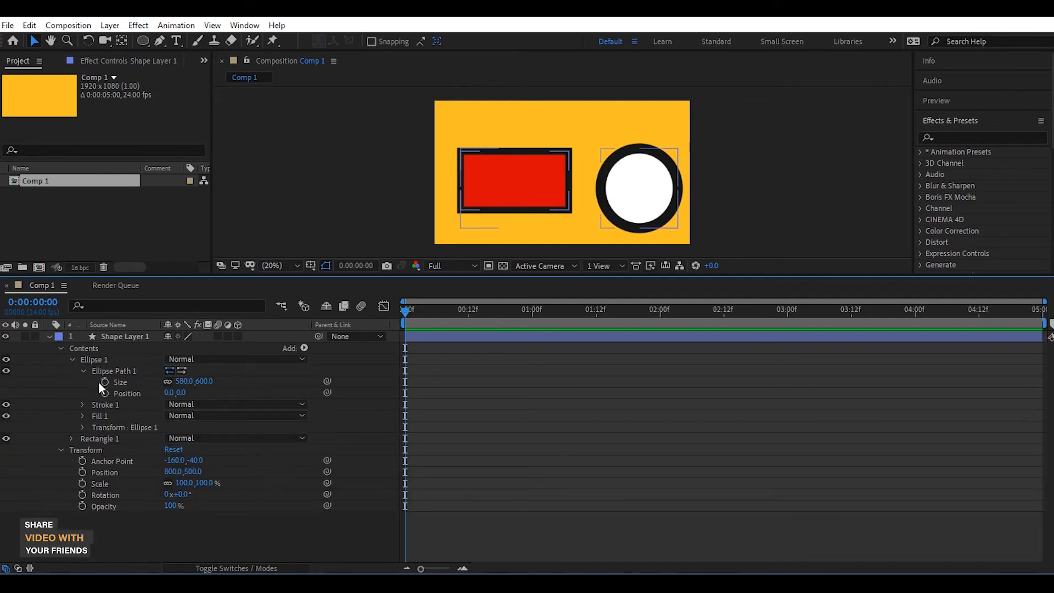
left_click_drag(183, 384, 169, 481)
left_click_drag(168, 393, 143, 406)
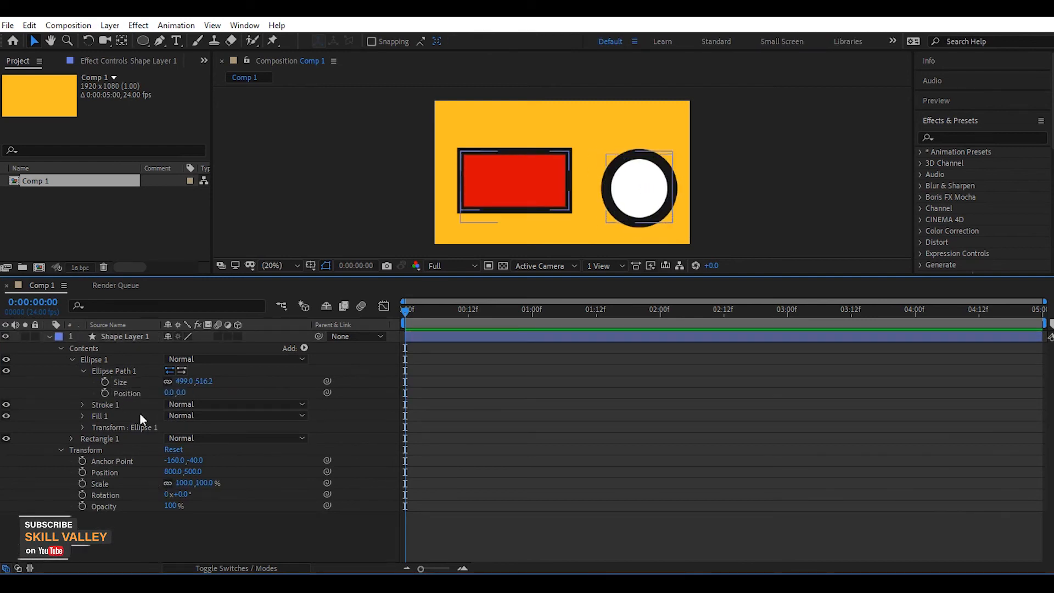
left_click_drag(180, 379, 202, 384)
left_click(84, 427)
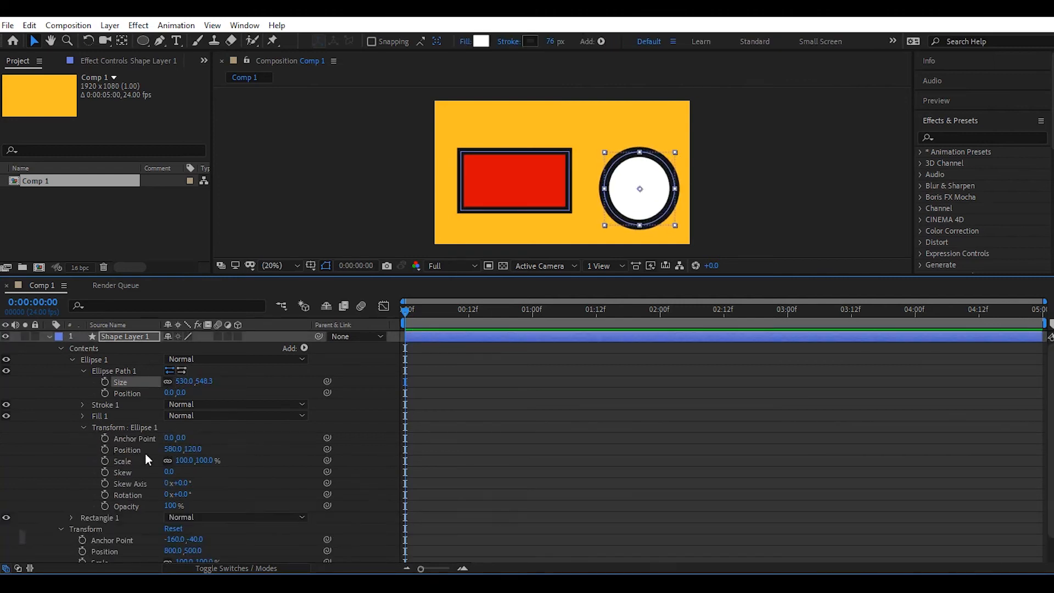
left_click_drag(187, 461, 218, 467)
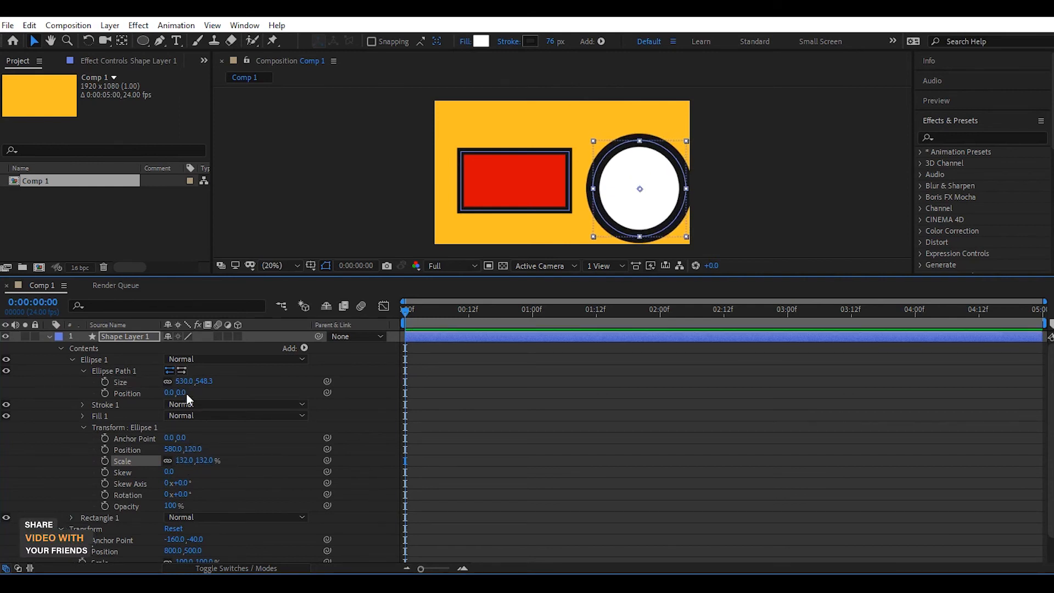
Delete the shape layer and draw a rounded rectangle about 990 × 515 px in the middle of the composition
left_click(136, 337)
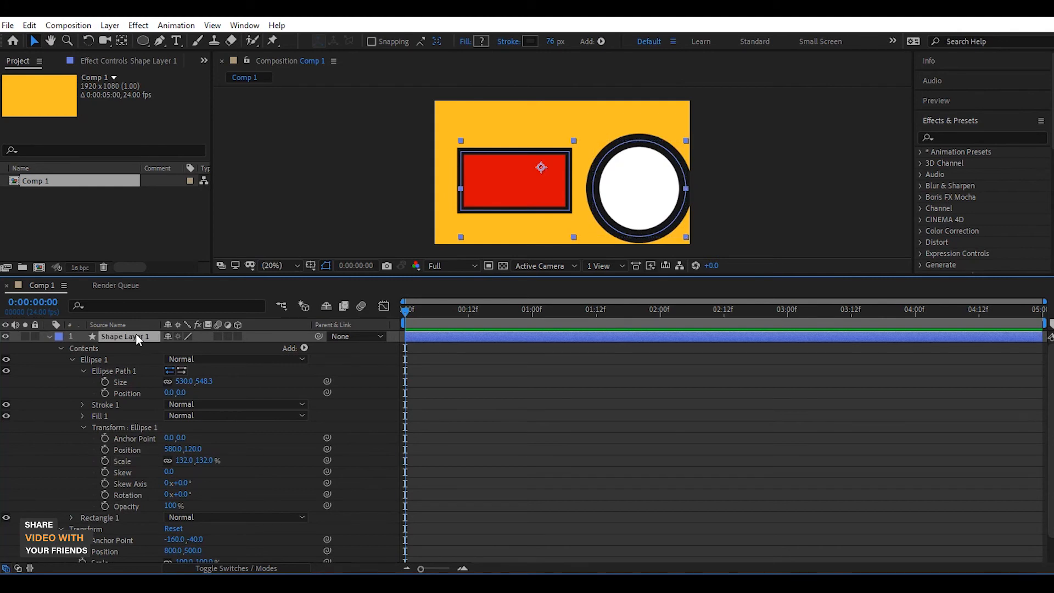
key("Delete")
left_click_drag(146, 35, 215, 66)
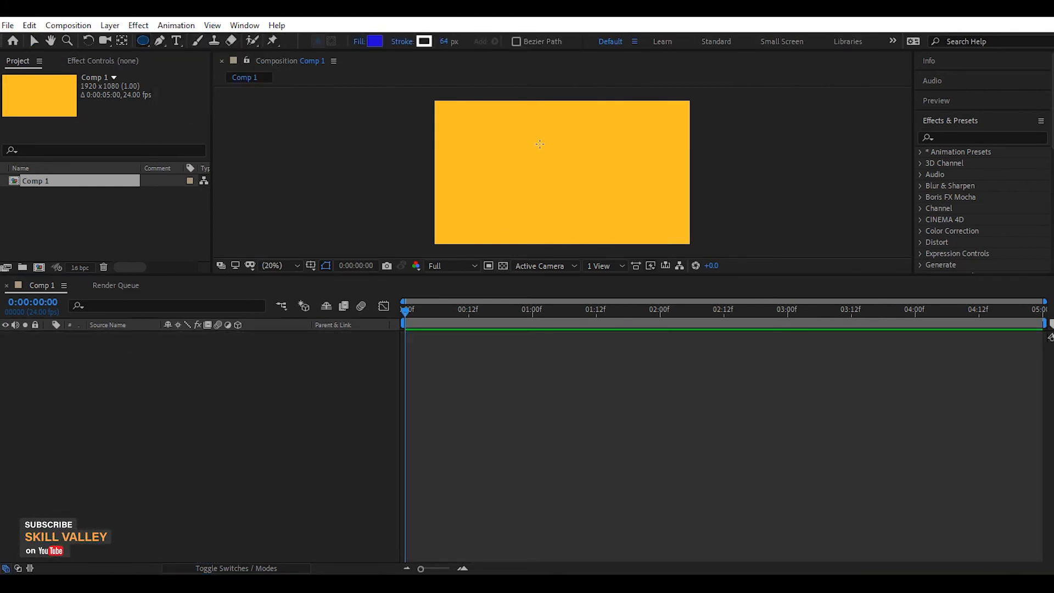
left_click_drag(143, 41, 195, 55)
mouse_move(497, 133)
left_mouse_down()
mouse_move(554, 179)
mouse_move(629, 201)
left_mouse_up()
left_click(129, 423)
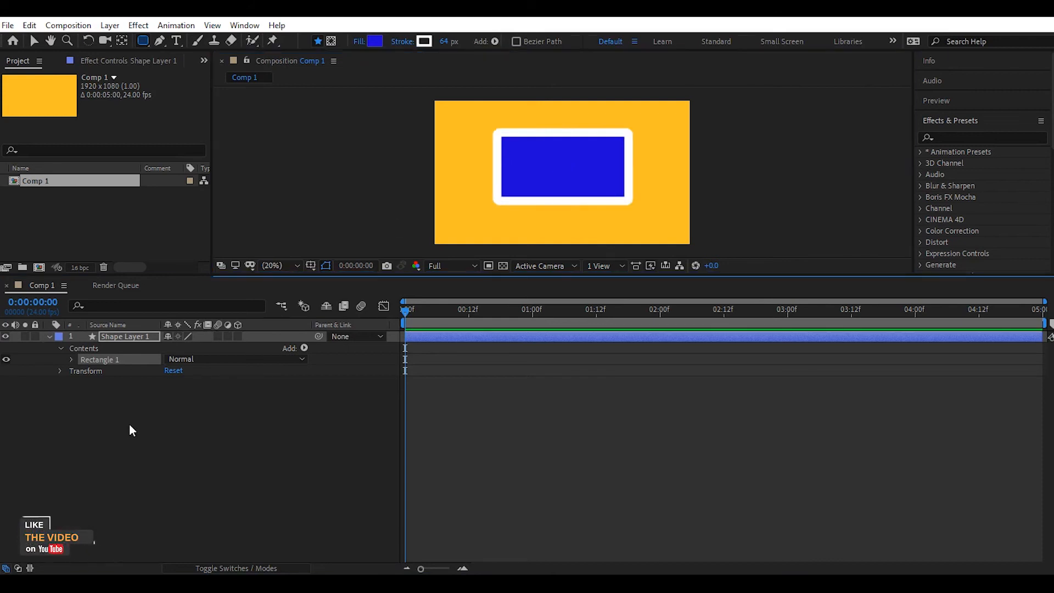
Expand the new rectangle's Rectangle Path 1 and set its Roundness to 0
left_click(123, 335)
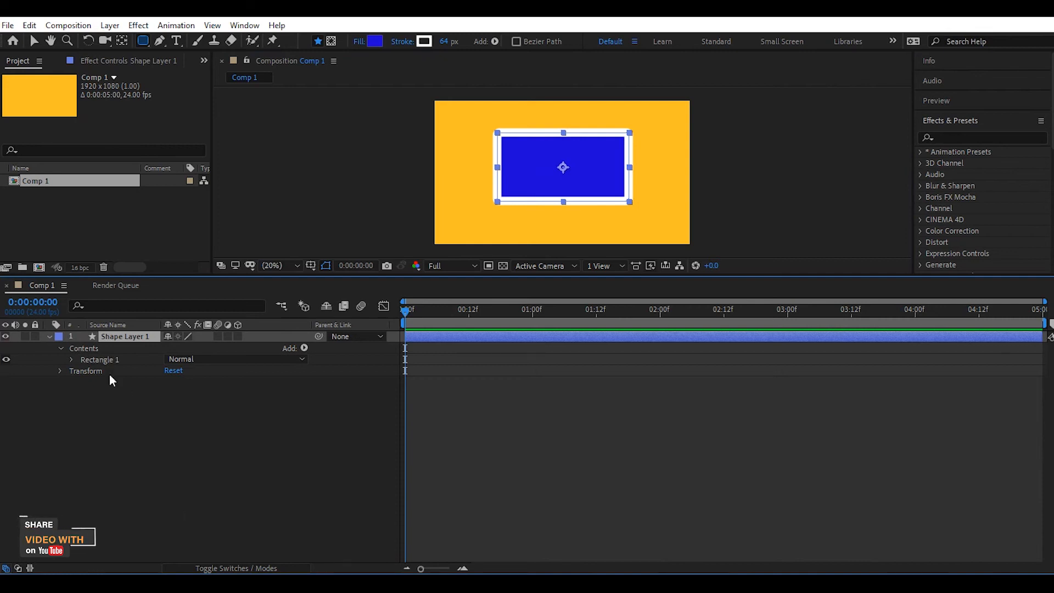
left_click(84, 371)
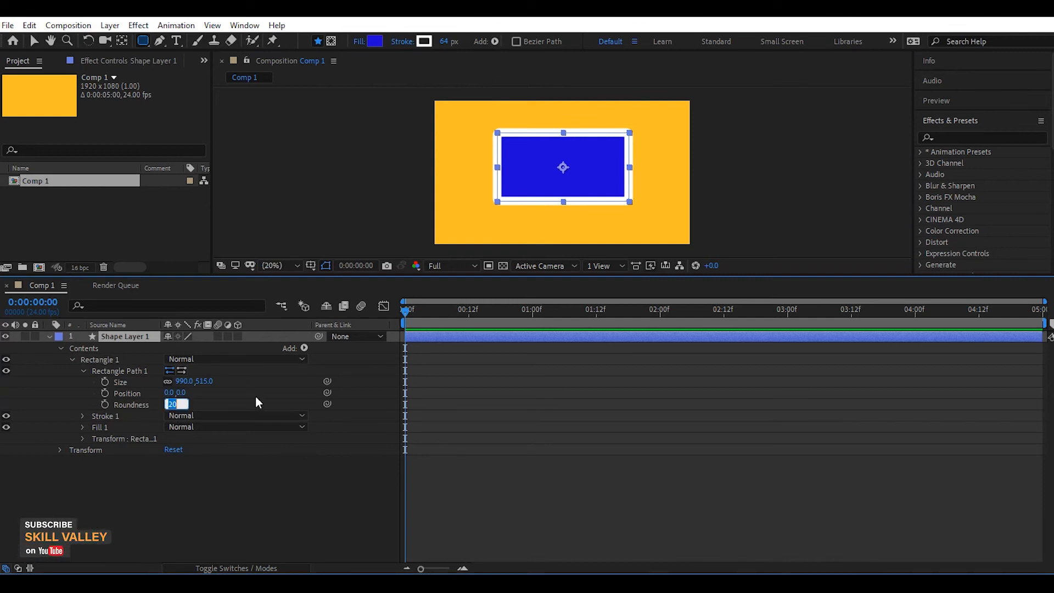
type("0")
key("Return")
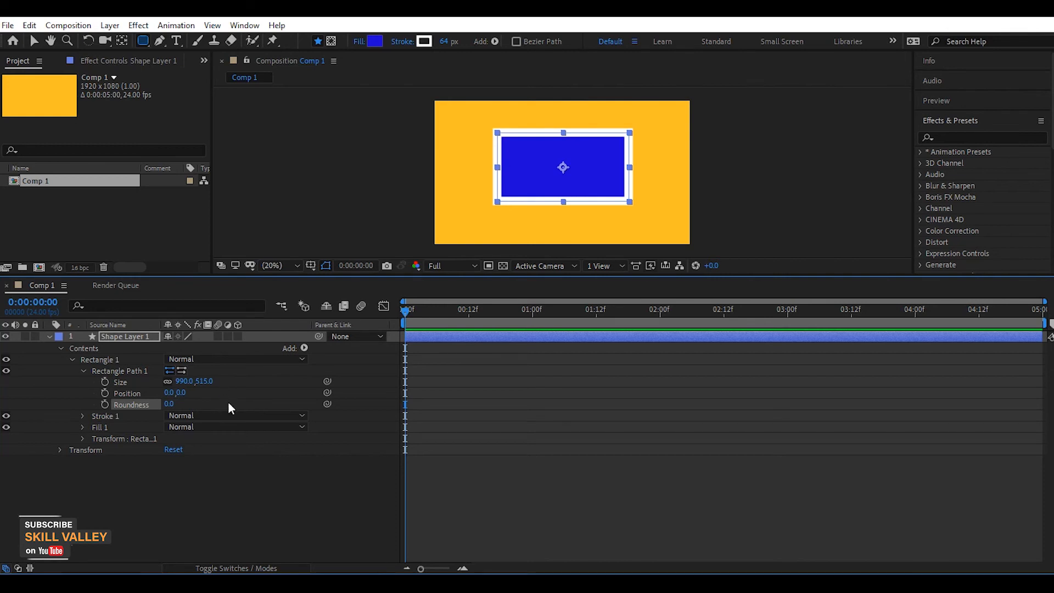
left_click(250, 500)
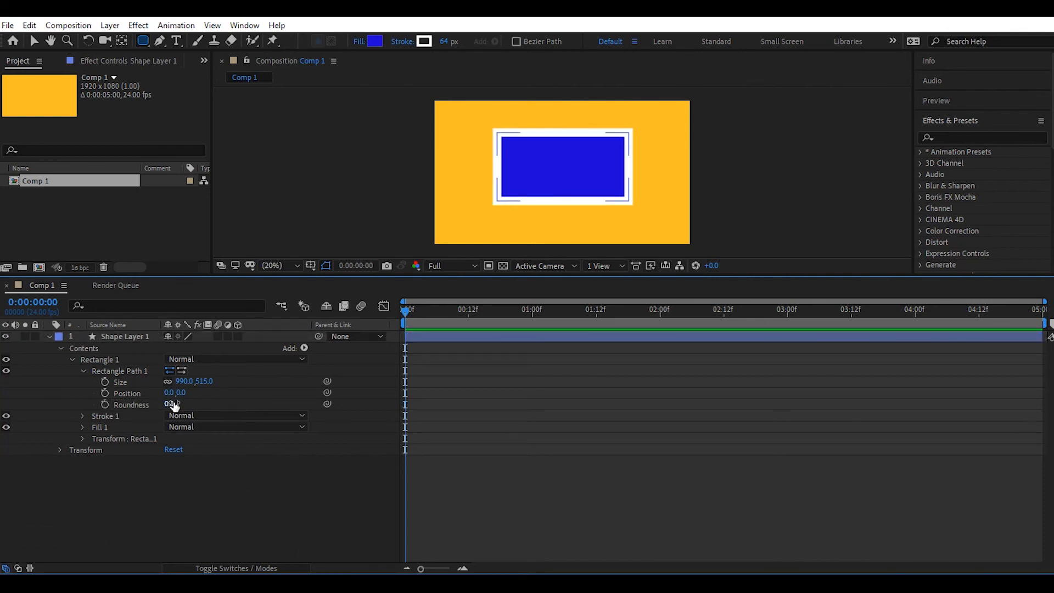
Round the rectangle's corners with a Roundness of 100, and expand the rectangle's own Transform group
left_click_drag(170, 403, 230, 404)
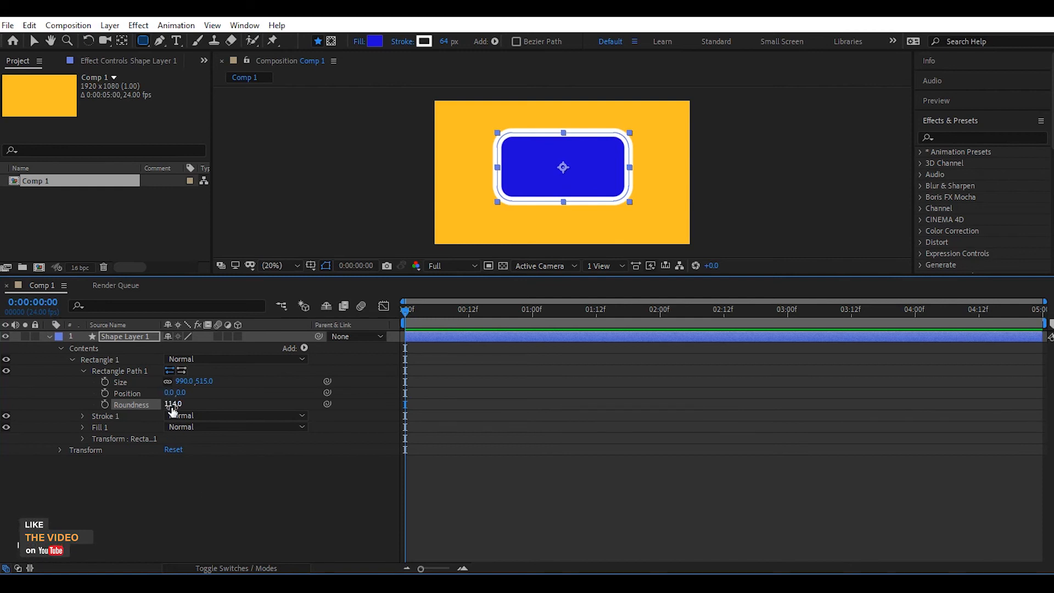
type("100")
key("Return")
left_click(165, 483)
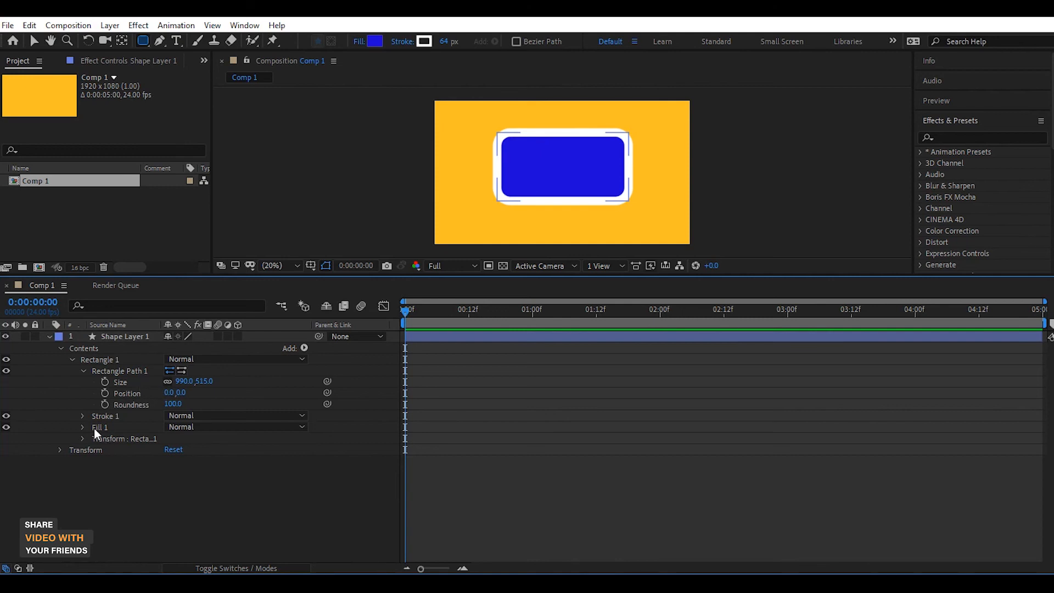
left_click(84, 439)
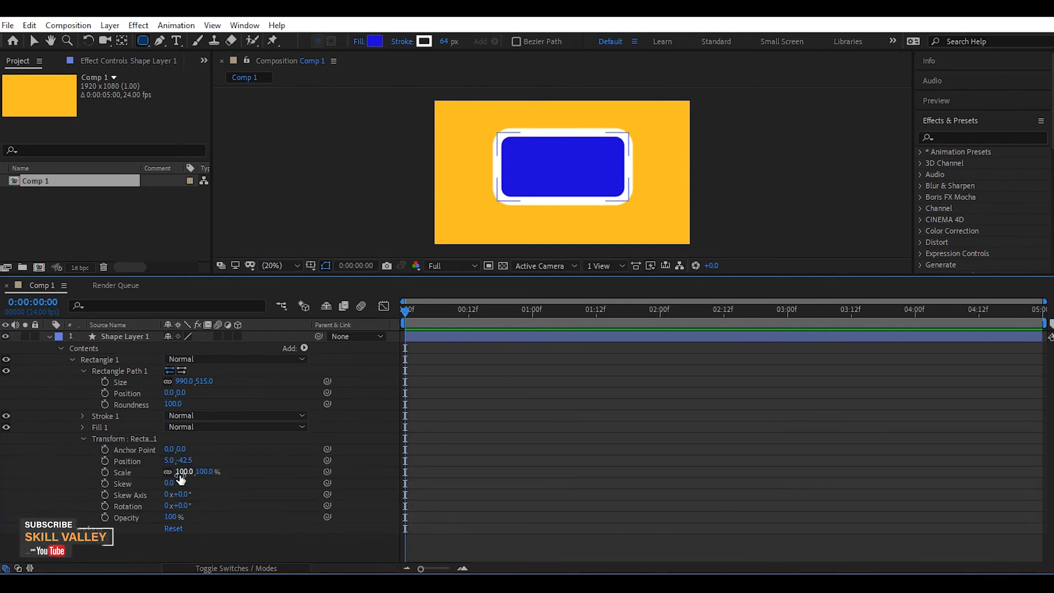
Try the rectangle's own Transform Scale at 165% and 43%, and return it to 100%
left_click_drag(181, 474, 227, 477)
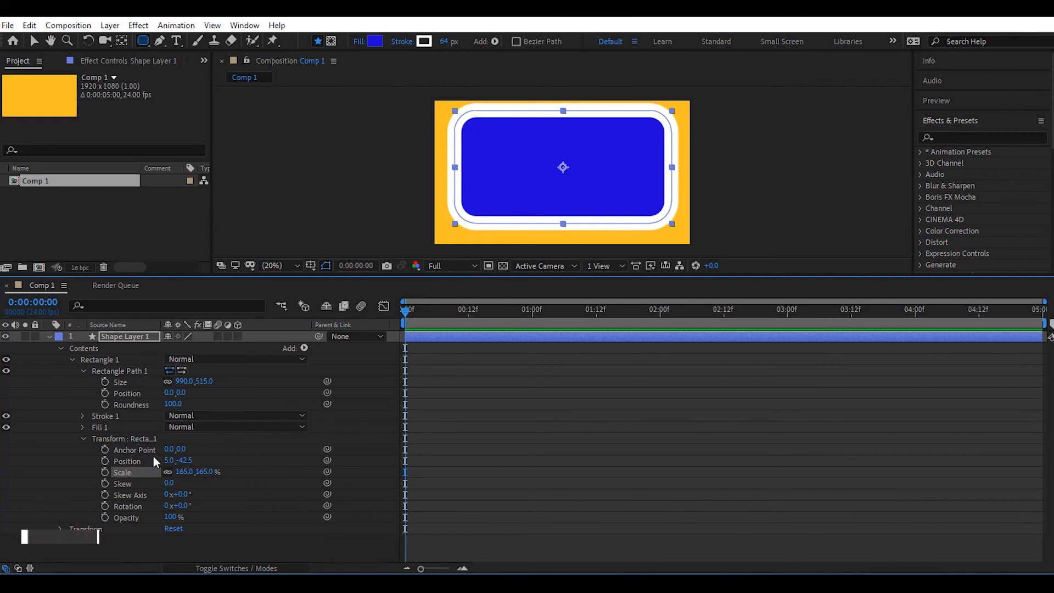
left_click_drag(191, 474, 125, 478)
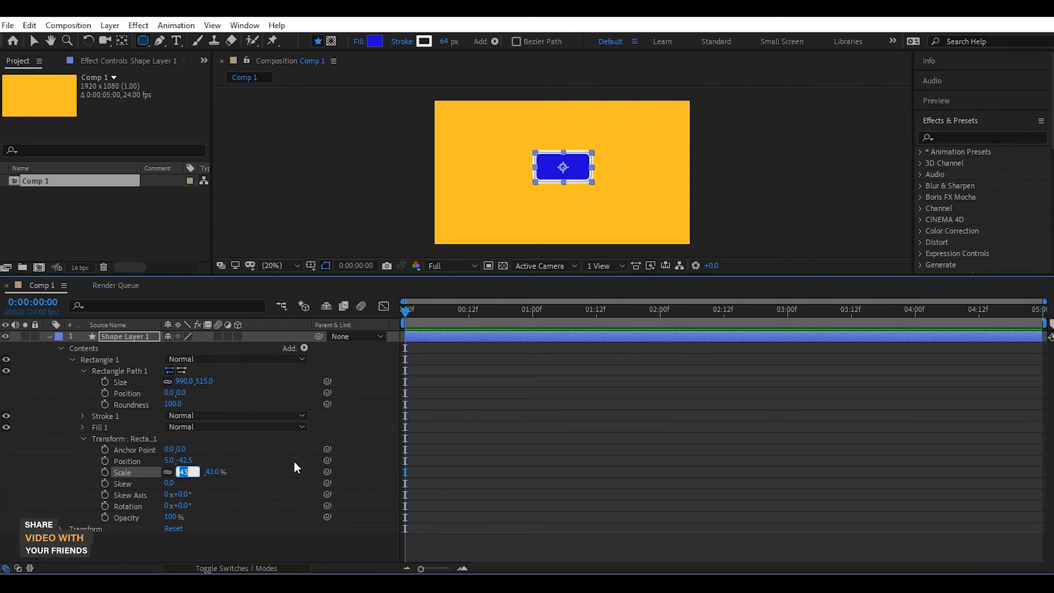
type("100")
key("Return")
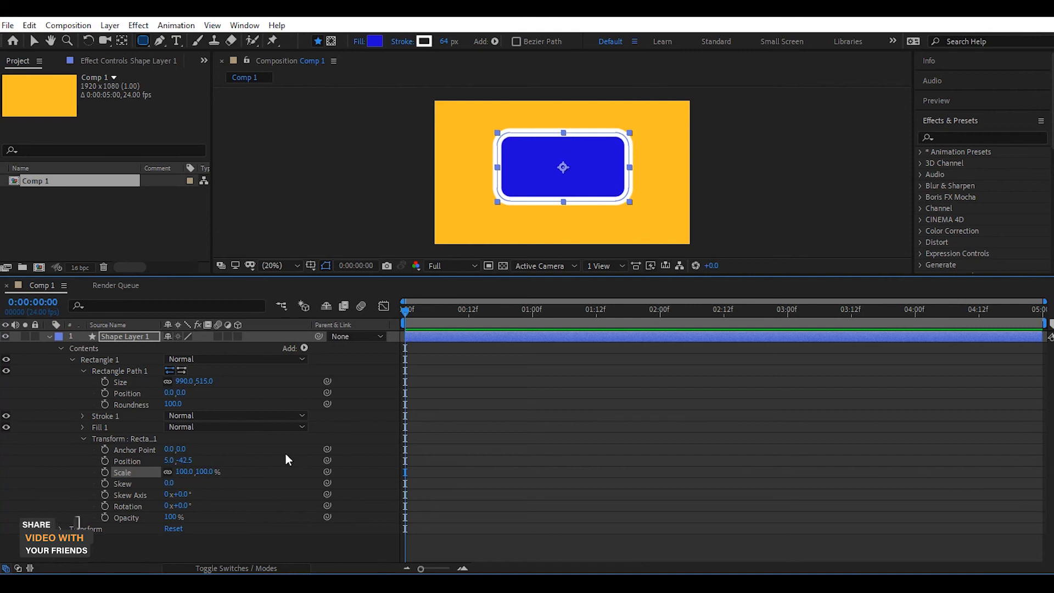
Try larger and smaller Size values on Rectangle Path 1, ending at 698 × 363.1
left_click(241, 382)
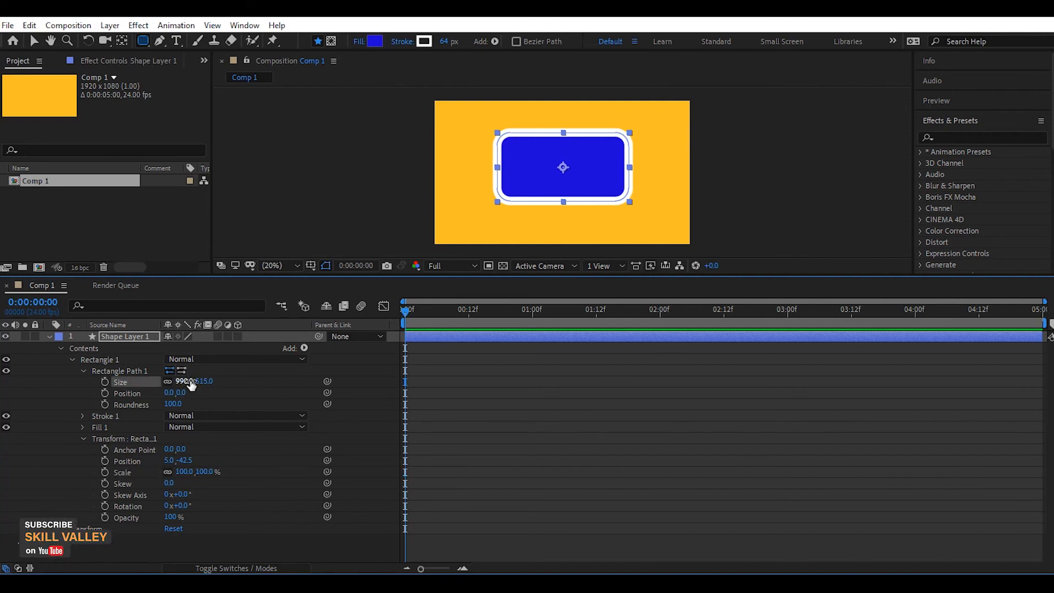
left_click_drag(190, 380, 611, 421)
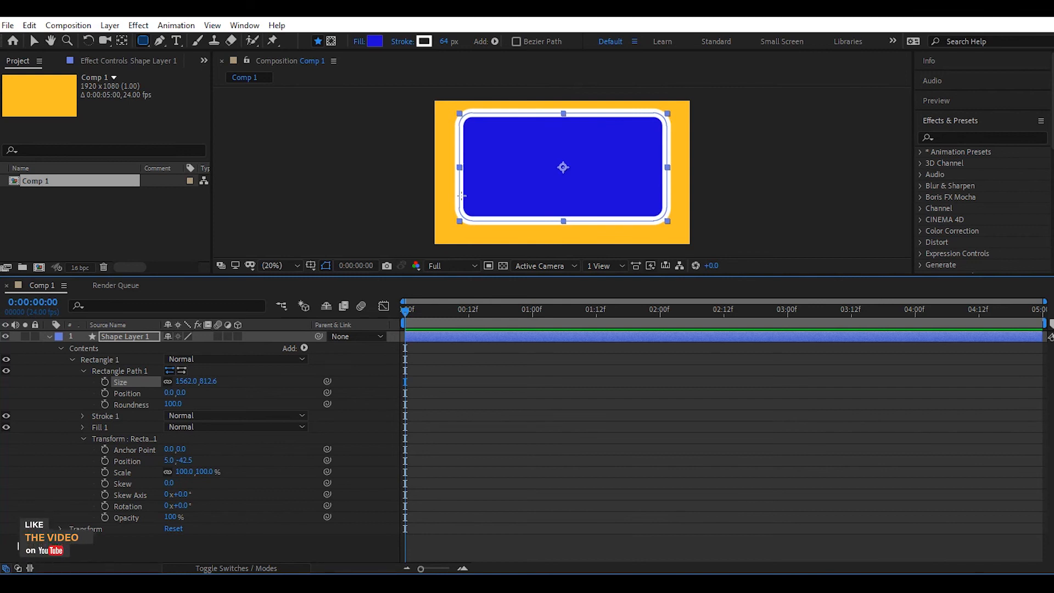
key("ctrl+z")
left_click_drag(189, 384, 67, 385)
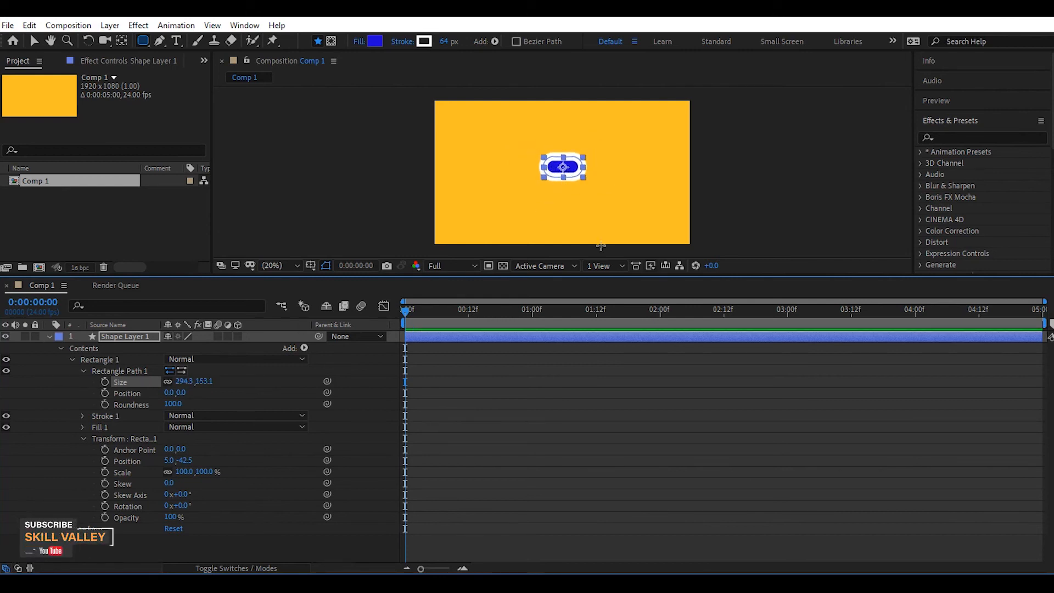
key("ctrl+z")
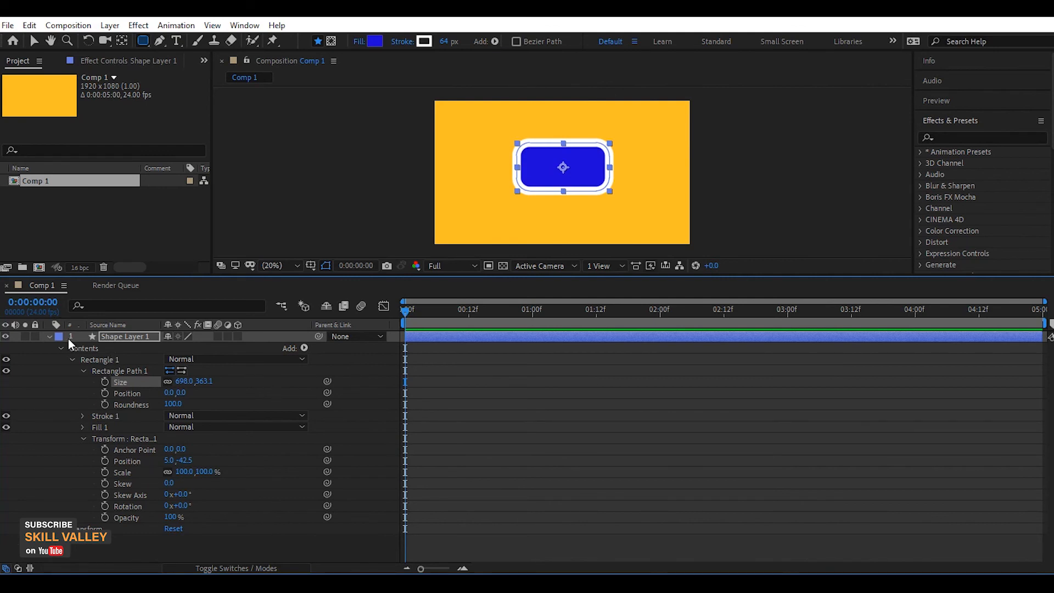
Delete the rectangle's shape layer and draw an upright pentagon with an outer radius of about 559.5 px in the composition
left_click(50, 337)
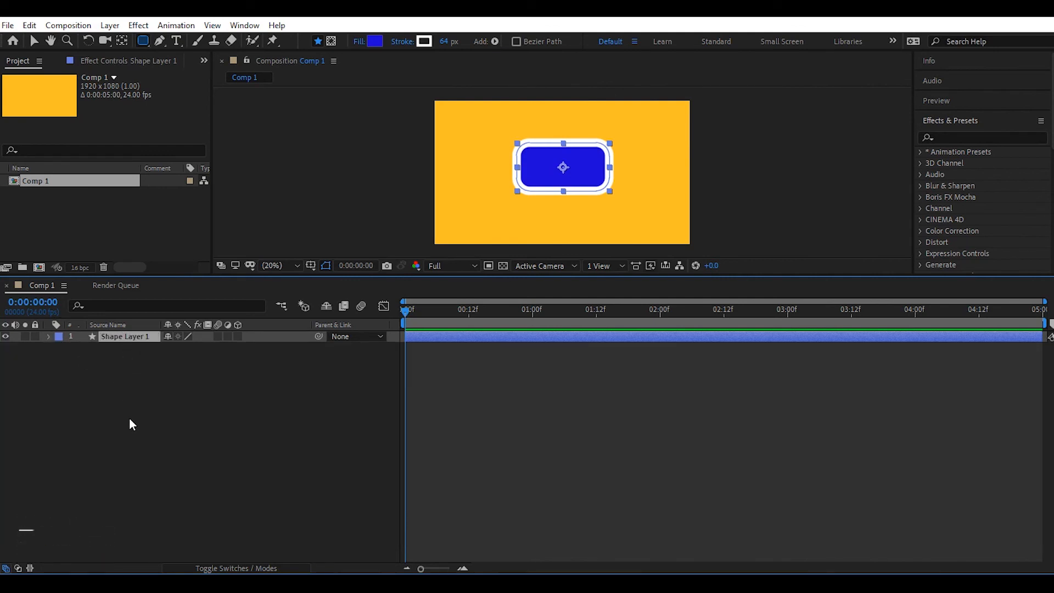
key("Delete")
left_click_drag(145, 40, 192, 80)
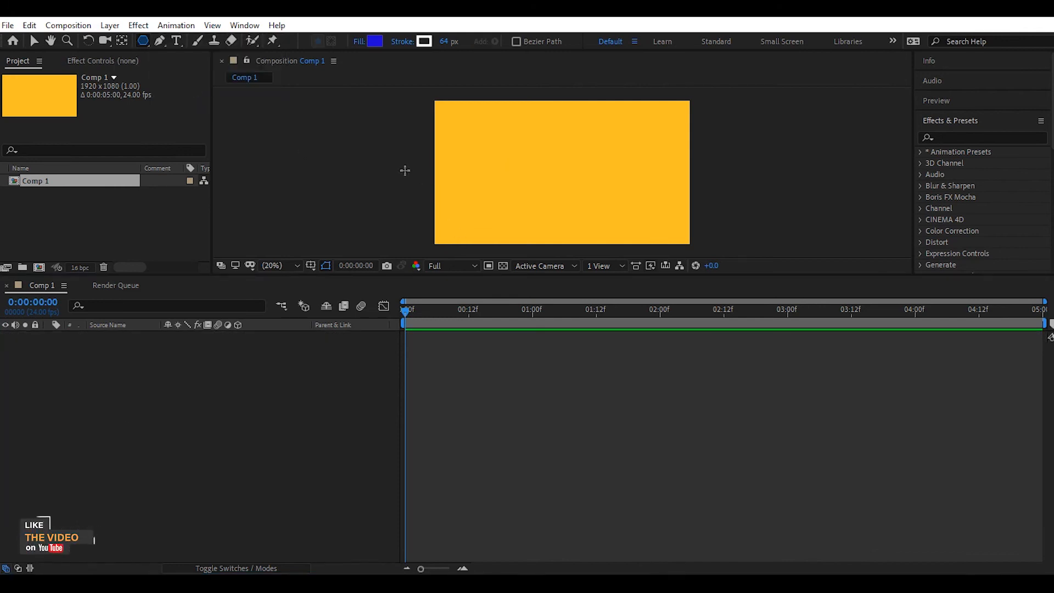
mouse_move(538, 145)
left_mouse_down()
mouse_move(582, 192)
mouse_move(555, 183)
mouse_move(536, 236)
mouse_move(565, 207)
mouse_move(551, 181)
mouse_move(591, 221)
mouse_move(565, 185)
mouse_move(571, 195)
mouse_move(543, 190)
mouse_move(554, 214)
mouse_move(548, 196)
mouse_move(571, 219)
mouse_move(565, 200)
left_mouse_up()
key("shift")
key("v")
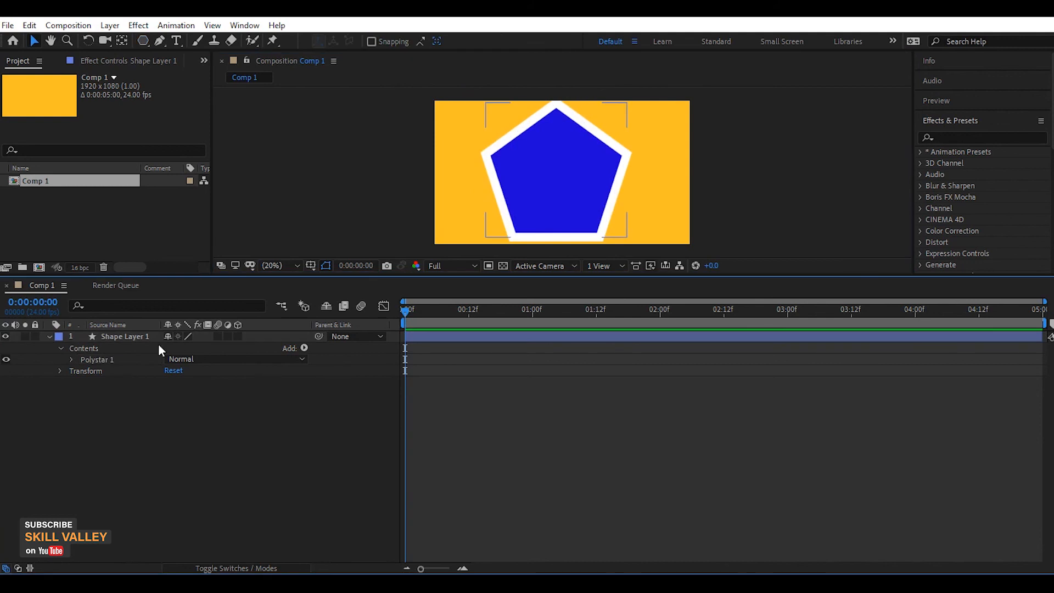
Scale the pentagon's layer to 55% through the layer Transform
left_click(59, 370)
left_click_drag(187, 404, 168, 414)
left_click(157, 474)
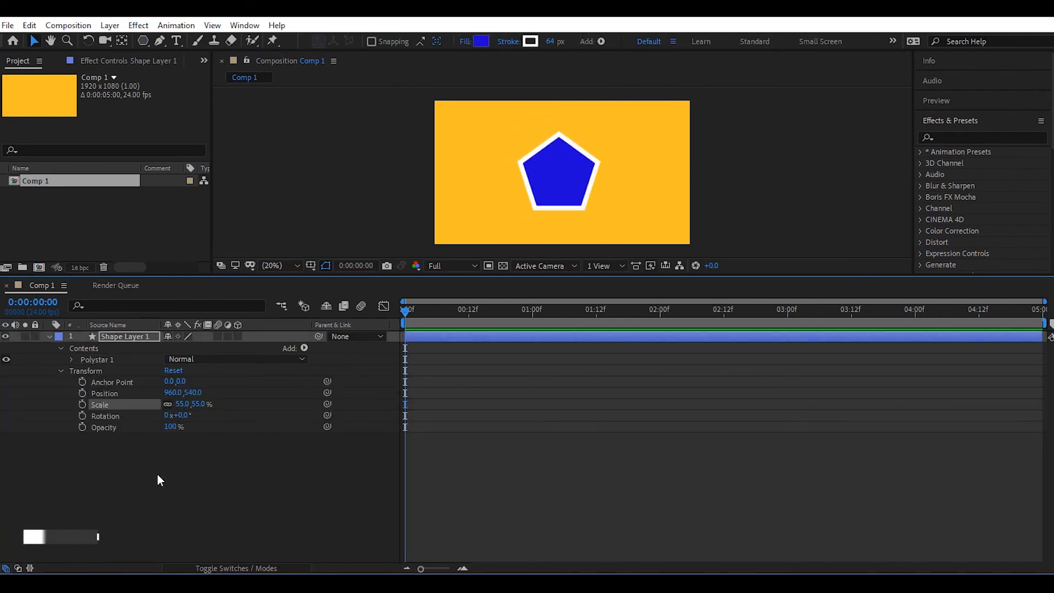
Expand Polystar 1 and its Polystar Path 1, and set the polygon's Points to 7
left_click(55, 333)
left_click(71, 359)
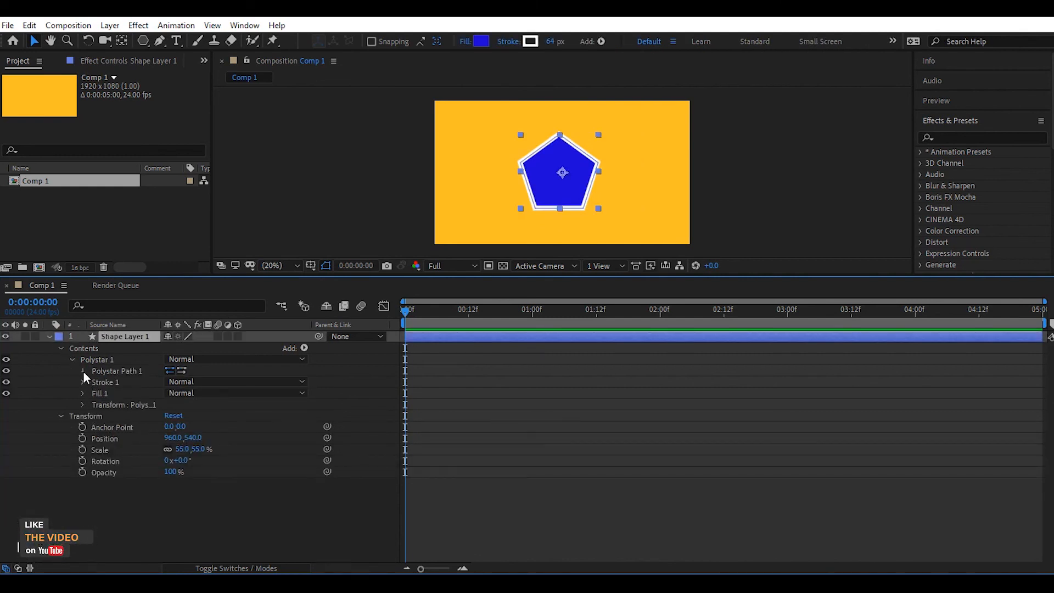
left_click(83, 370)
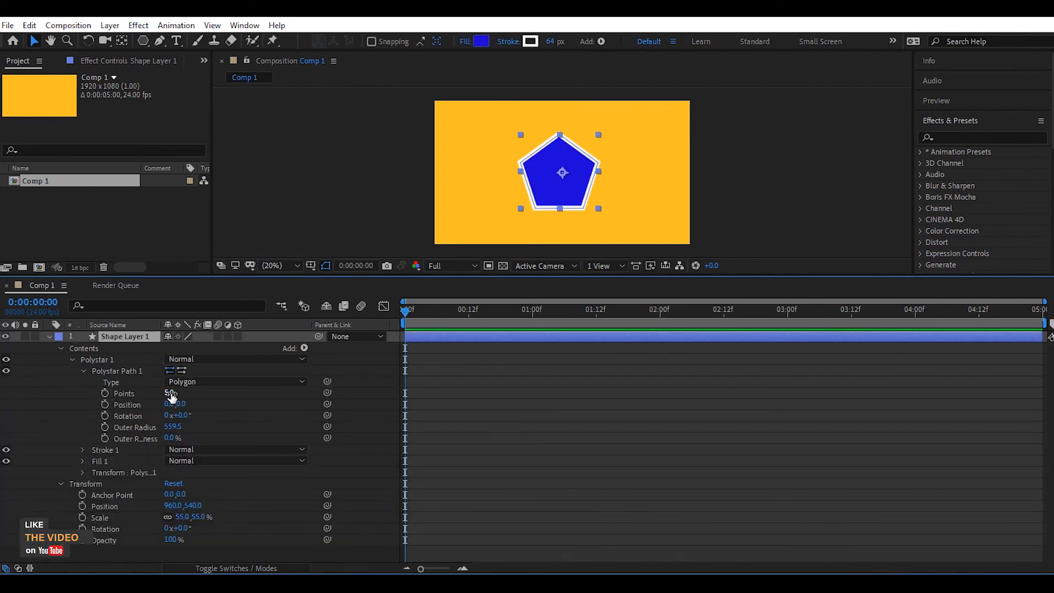
left_click(171, 393)
type("7")
key("Return")
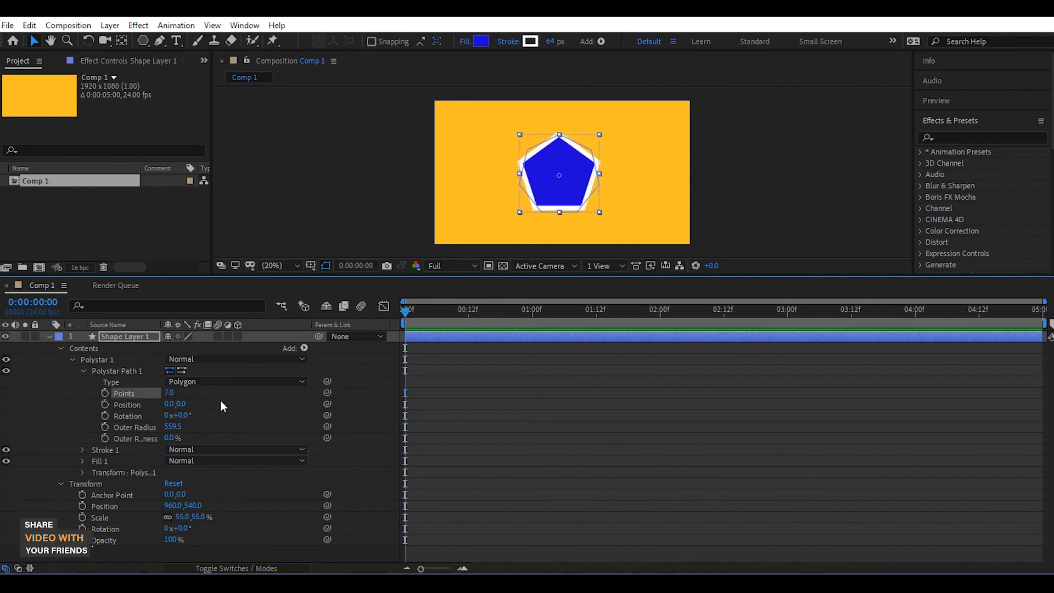
Try a Position of 29, 0 and a different Rotation on the polygon path, and undo back to 5 points
left_click(276, 418)
left_click_drag(170, 404, 192, 410)
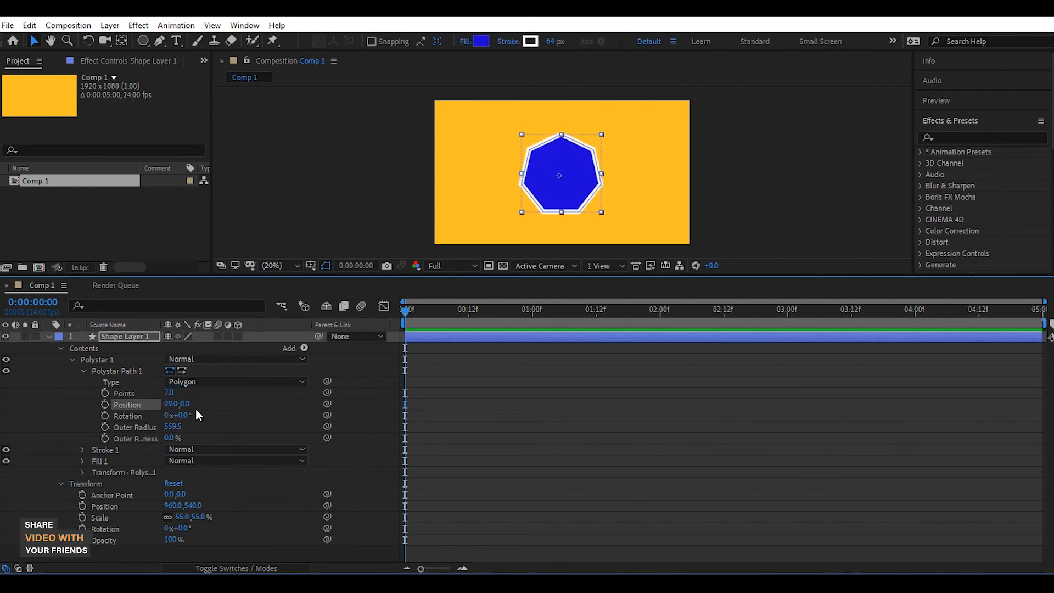
key("ctrl+z")
left_click_drag(181, 415, 464, 454)
key("ctrl+z")
Enlarge the pentagon's Outer Radius to 751.5 and widen the timeline's name column to show full property names
left_click_drag(171, 426, 304, 433)
left_click(207, 424)
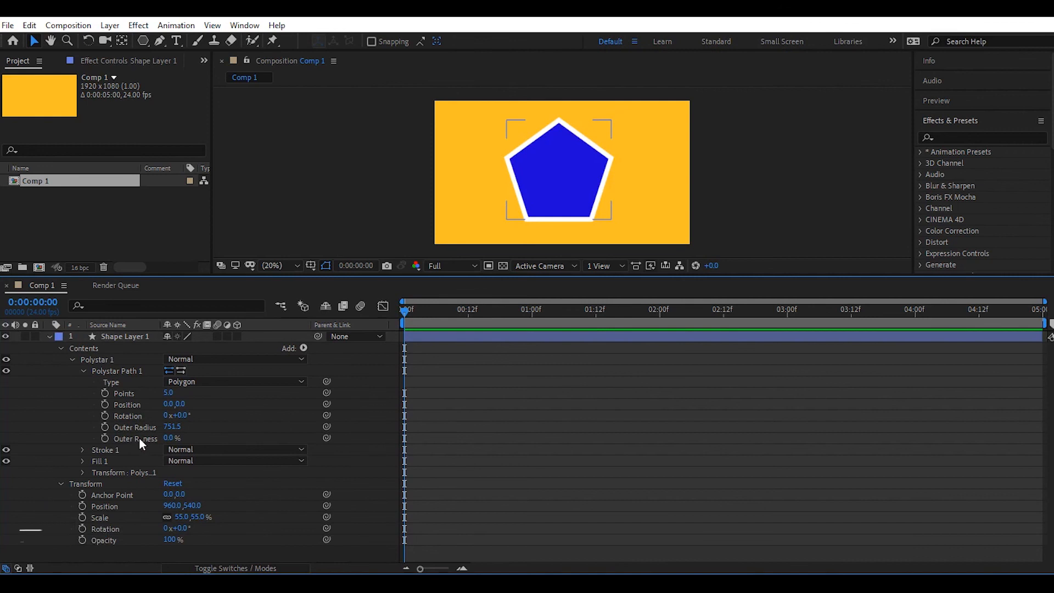
mouse_move(162, 324)
left_mouse_down()
mouse_move(197, 325)
mouse_move(180, 325)
left_mouse_up()
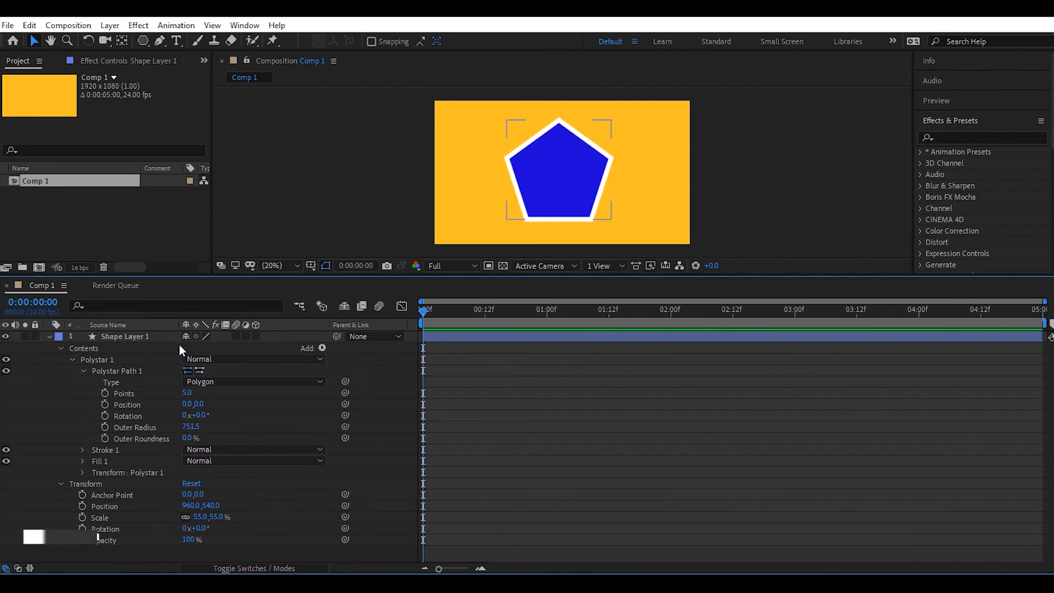
Set the pentagon's Outer Roundness to -164% and look into its Stroke 1 and Fill 1 groups
left_click_drag(189, 437, 184, 497)
left_click(82, 449)
left_click(82, 450)
left_click(83, 461)
left_click(83, 461)
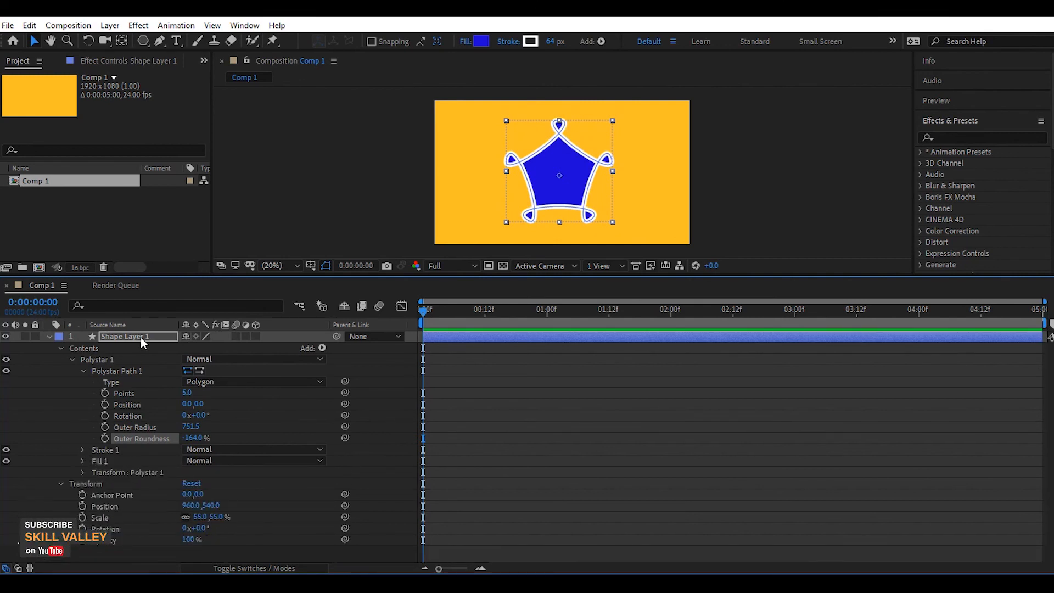
Delete the polygon layer and draw a five-point star with an outer radius of about 544 px in the middle of the composition
key("Delete")
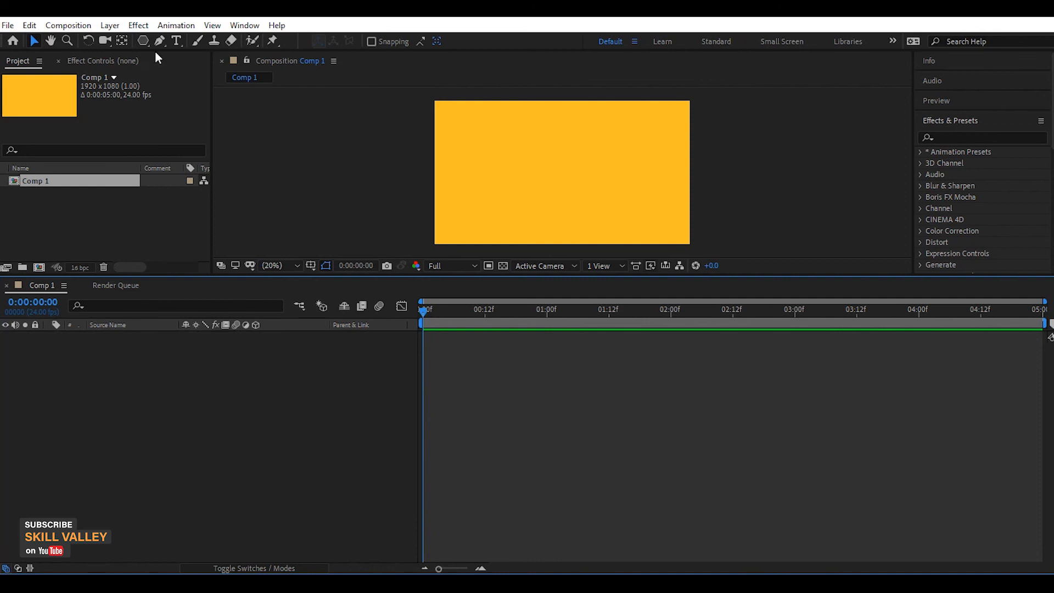
left_click_drag(150, 41, 184, 96)
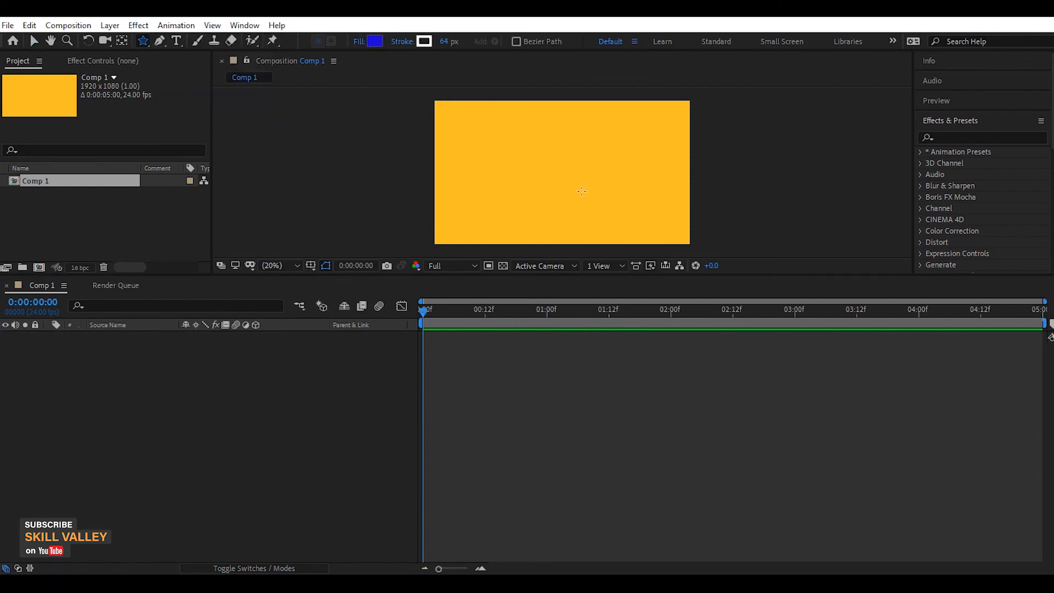
mouse_move(527, 153)
left_mouse_down()
mouse_move(566, 189)
mouse_move(562, 173)
mouse_move(549, 181)
mouse_move(572, 209)
left_mouse_up()
key("v")
left_click_drag(541, 169, 573, 197)
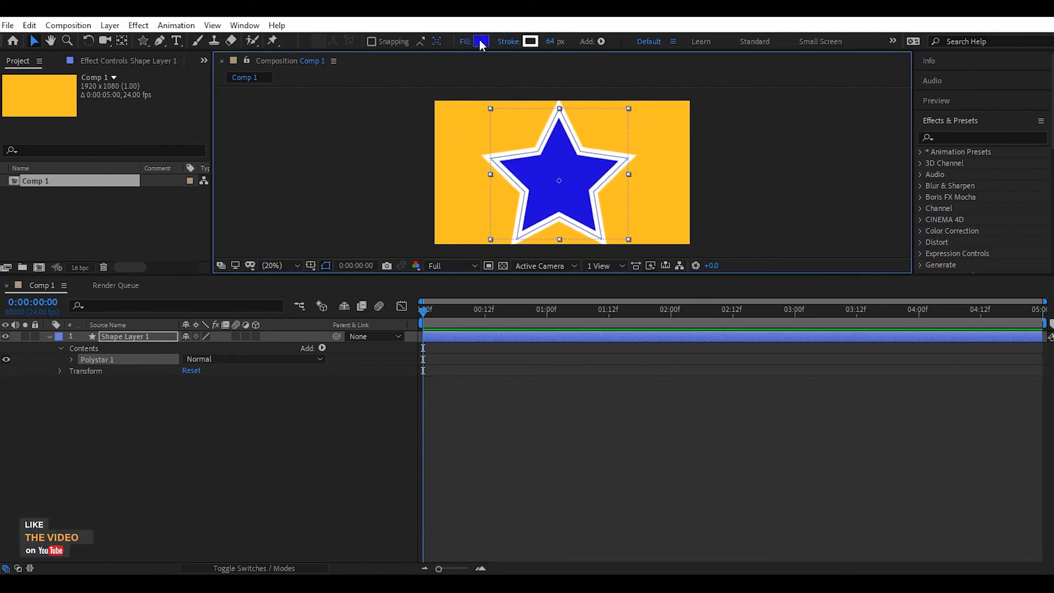
Change the star's fill color to red D80830
left_click(481, 41)
left_click(594, 372)
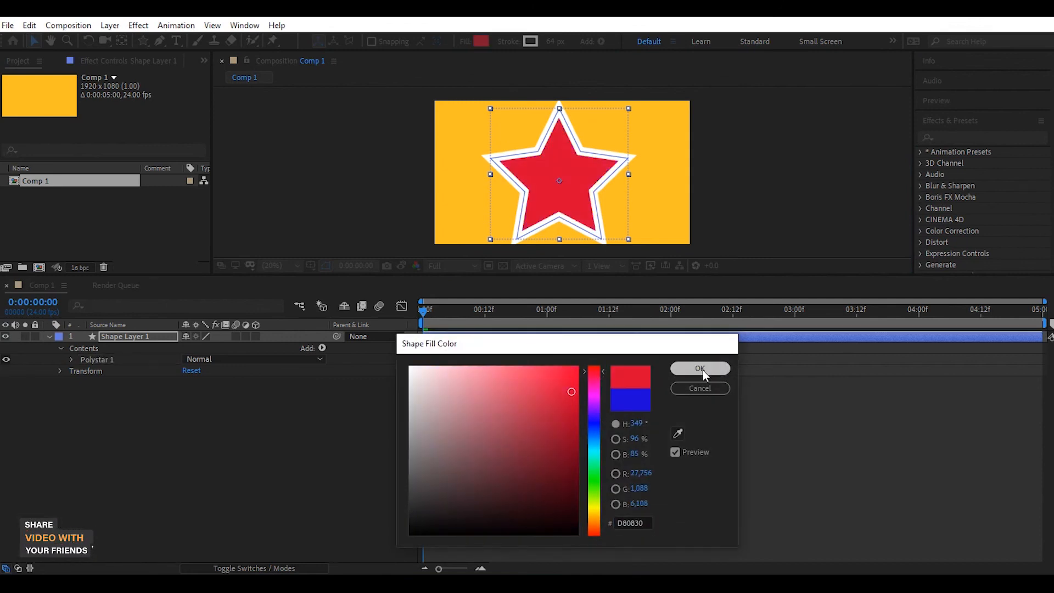
left_click(712, 368)
Expand the star's Polystar Path 1 and set its Points to 7
left_click(75, 357)
left_click(71, 359)
left_click(83, 371)
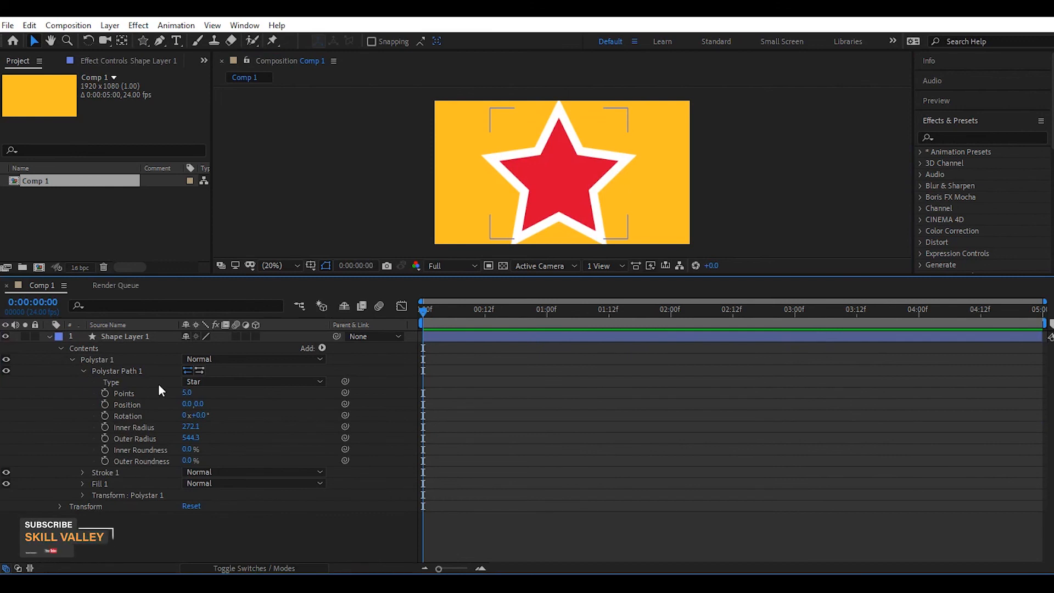
mouse_move(189, 395)
left_mouse_down()
mouse_move(199, 397)
mouse_move(193, 409)
left_mouse_up()
type("7")
key("Return")
Try shifting the star path through its Position and undo the change
left_click_drag(187, 404, 263, 419)
key("ctrl+z")
key("ctrl+z")
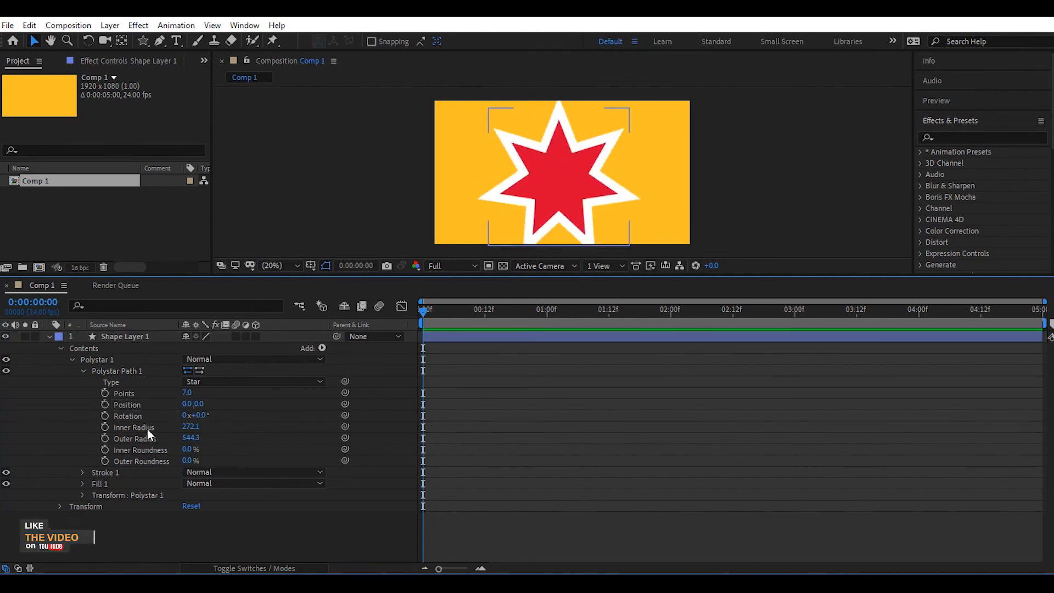
Make the star spiky with an Inner Radius of 138.1 and an Outer Radius of 630.3
left_click_drag(191, 427, 261, 465)
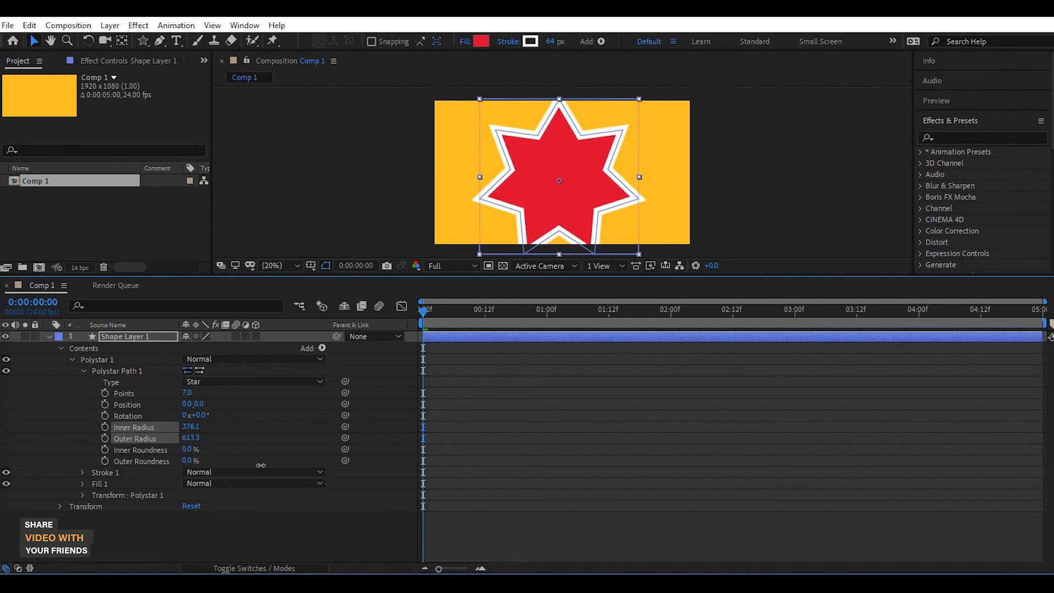
left_click_drag(191, 426, 76, 471)
left_click_drag(189, 437, 231, 473)
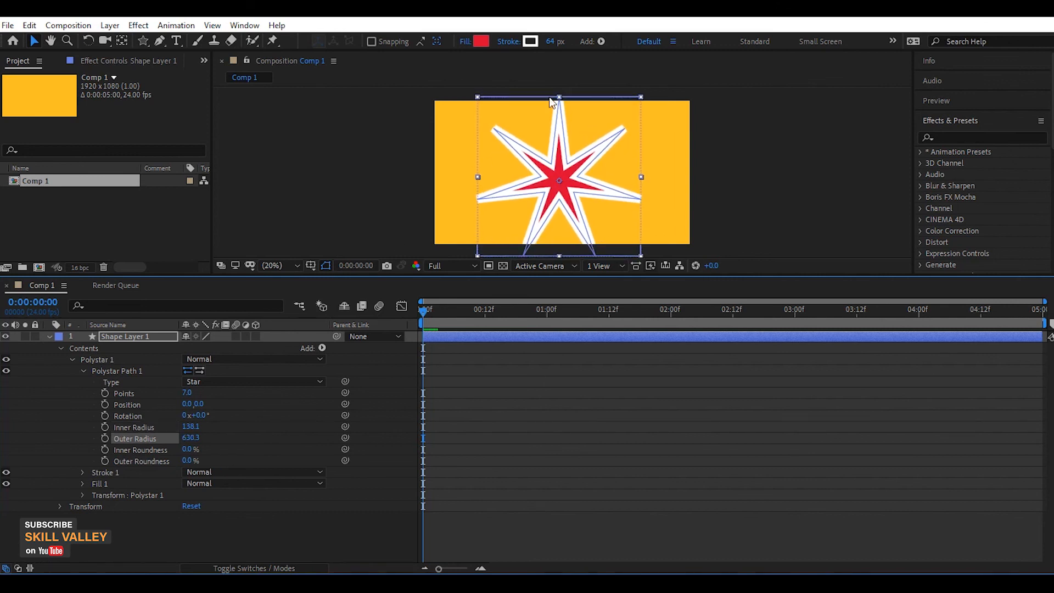
Thin the star's stroke to 12 px and set its Outer Radius to 380.3 and Inner Radius to 233.1
left_click_drag(548, 43, 537, 181)
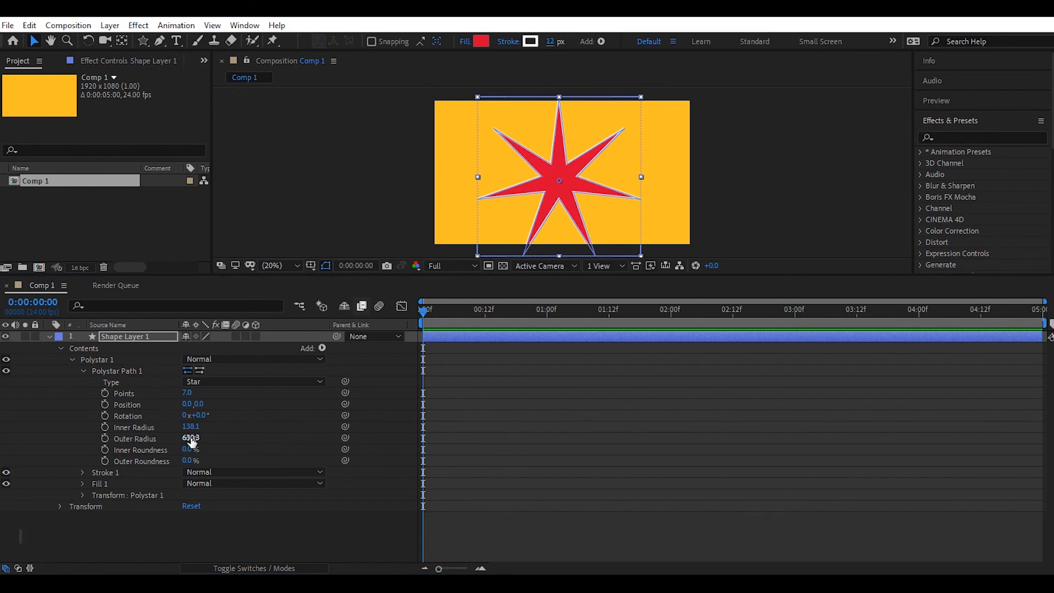
left_click_drag(192, 434, 269, 429)
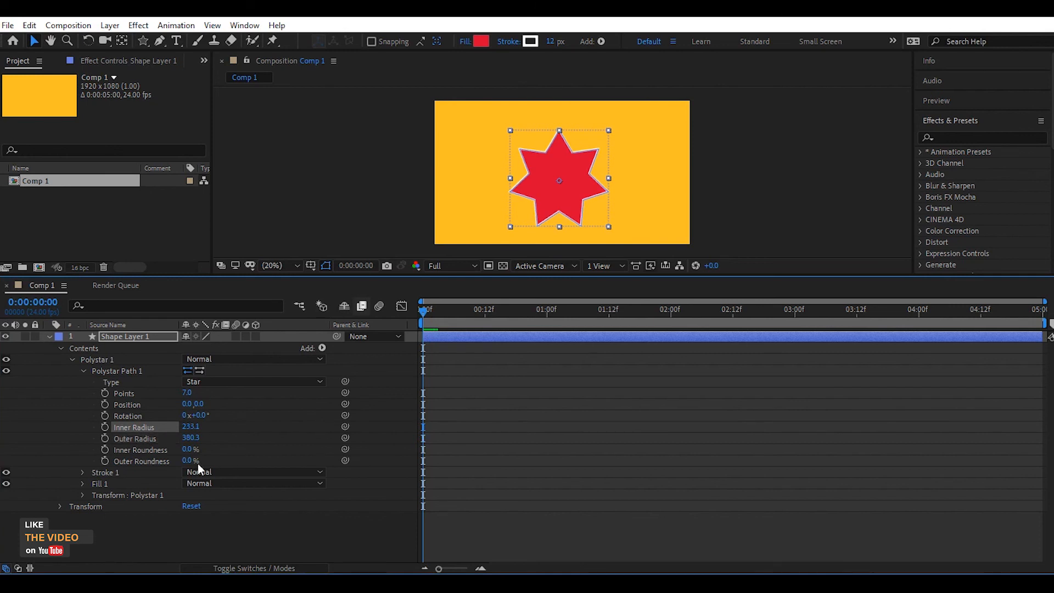
Set the star's Inner Roundness to 196% and Outer Roundness to 272%, and try it with 3 Points
left_click_drag(192, 449, 434, 462)
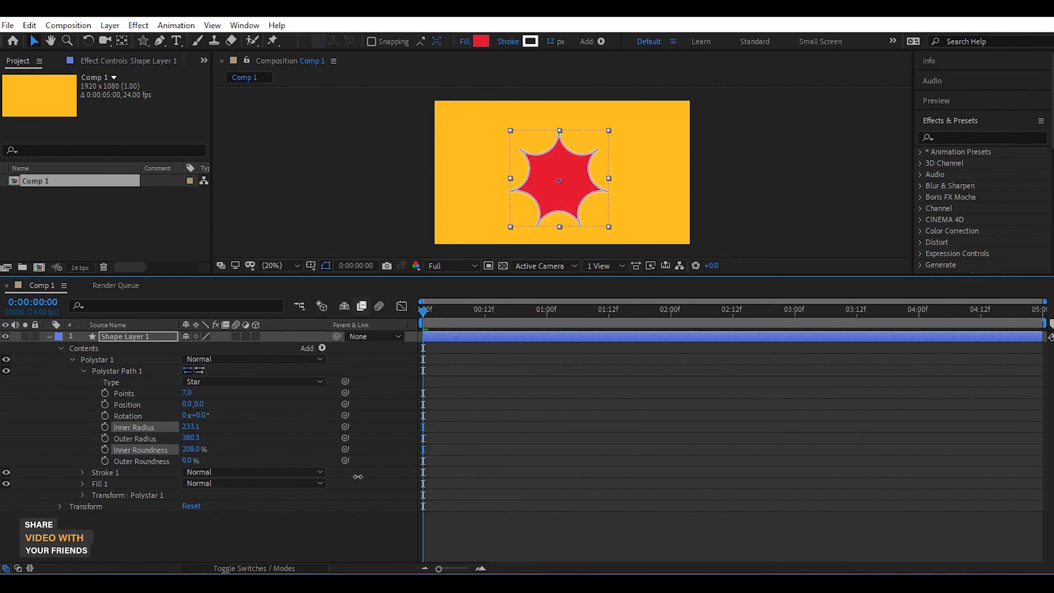
mouse_move(193, 461)
left_mouse_down()
mouse_move(430, 463)
mouse_move(186, 447)
left_mouse_up()
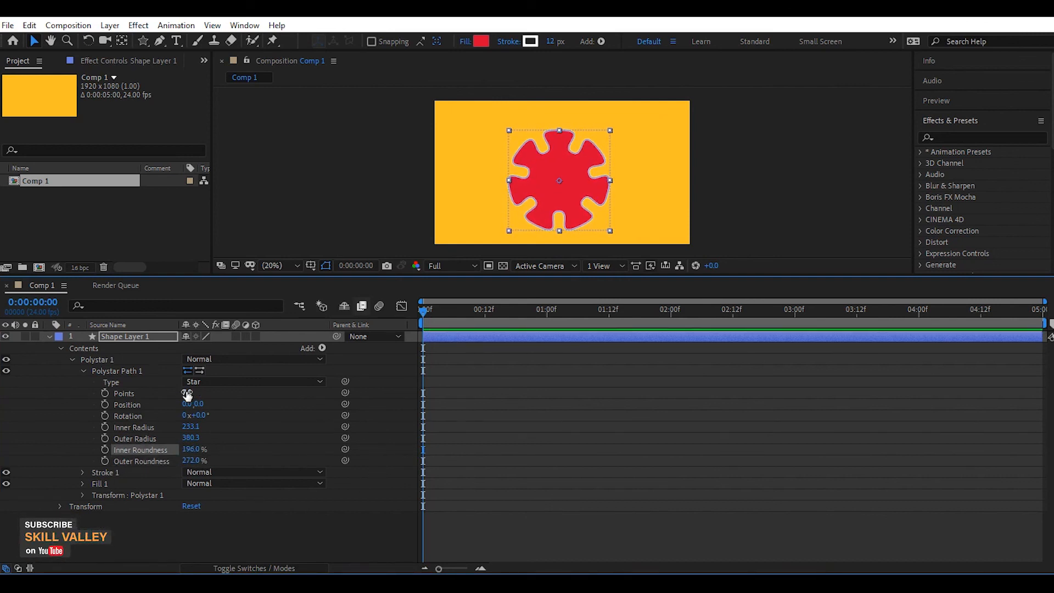
type("3")
key("Return")
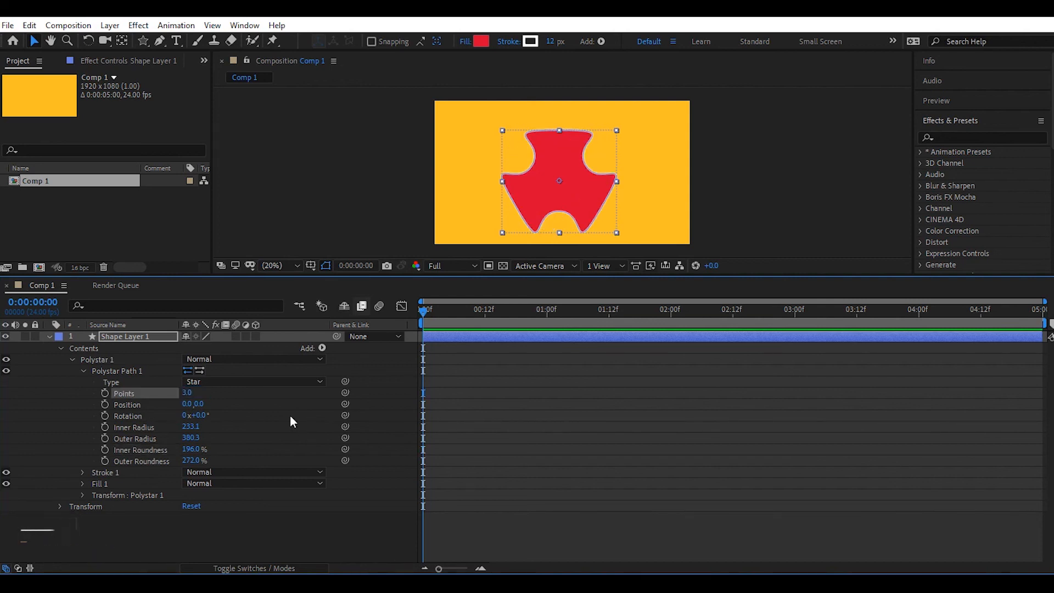
Delete the rounded star's layer and draw a new five-point star in the upper left area of the composition
left_click(129, 335)
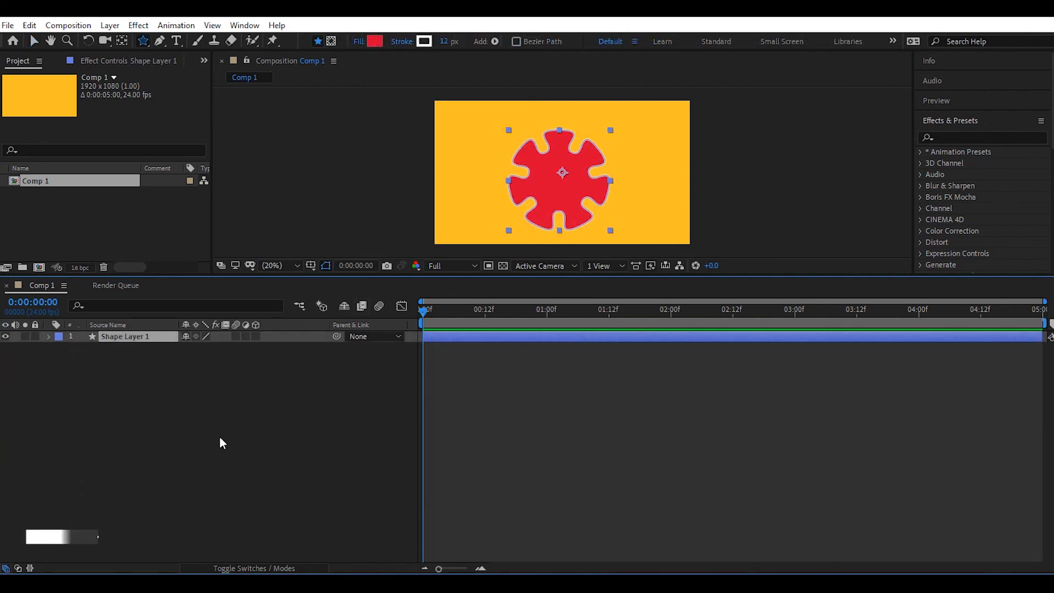
key("Delete")
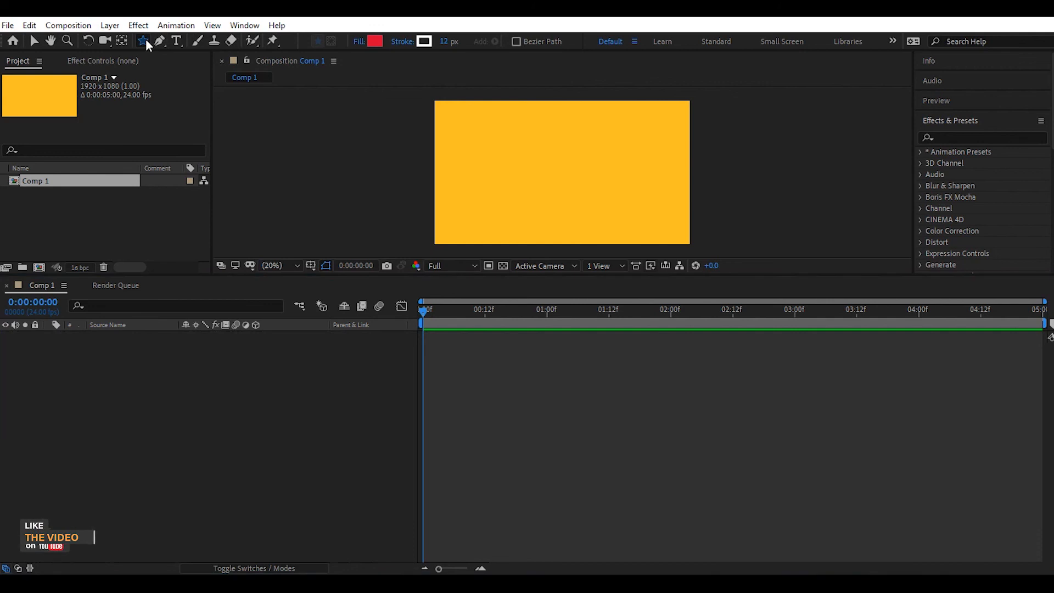
left_click(146, 40)
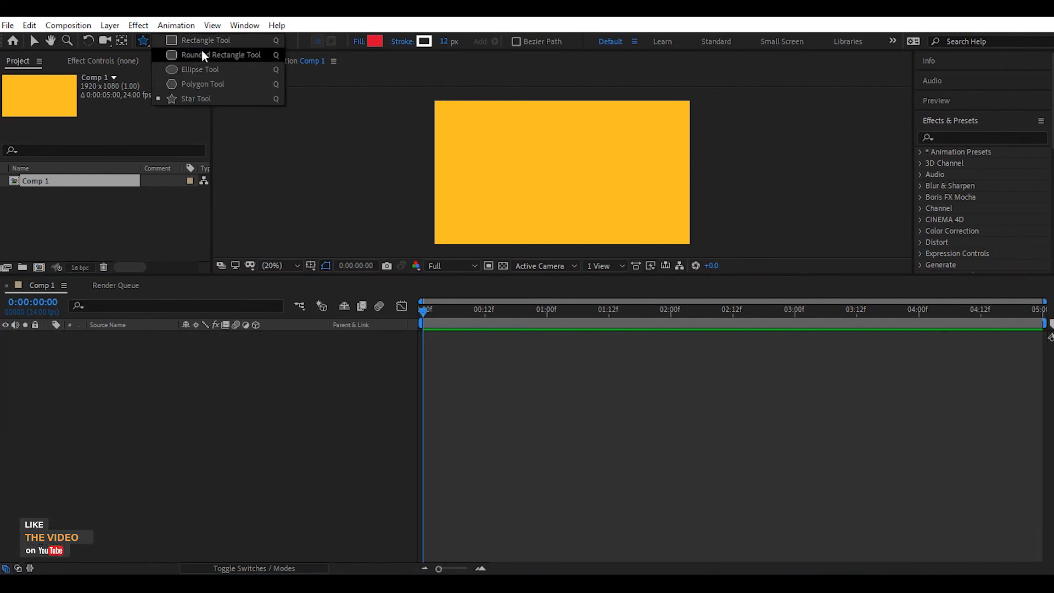
left_click(186, 99)
left_click_drag(509, 138, 540, 187)
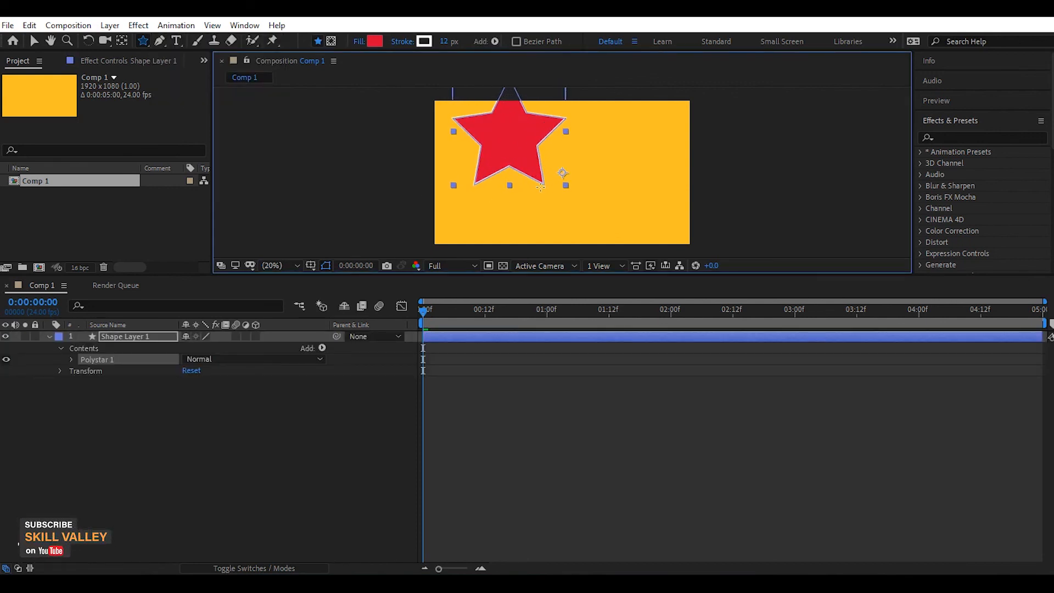
Move the red five-point star to the centre of the composition
left_click(33, 41)
left_click_drag(512, 123, 563, 160)
Set the star path's Points to 3 and its Outer Radius to 597.8
left_click(72, 359)
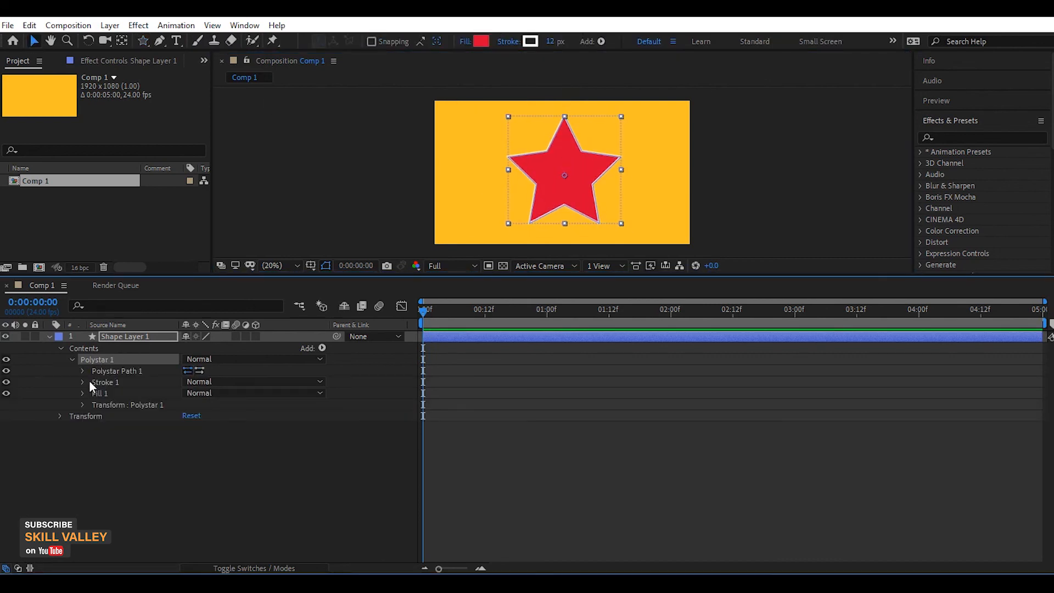
left_click(84, 371)
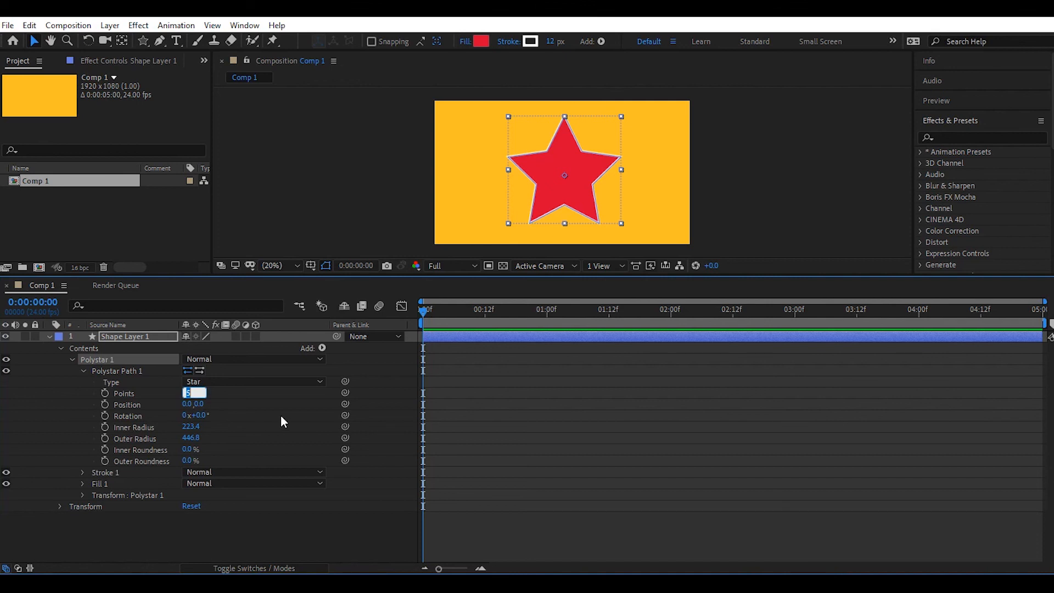
type("3")
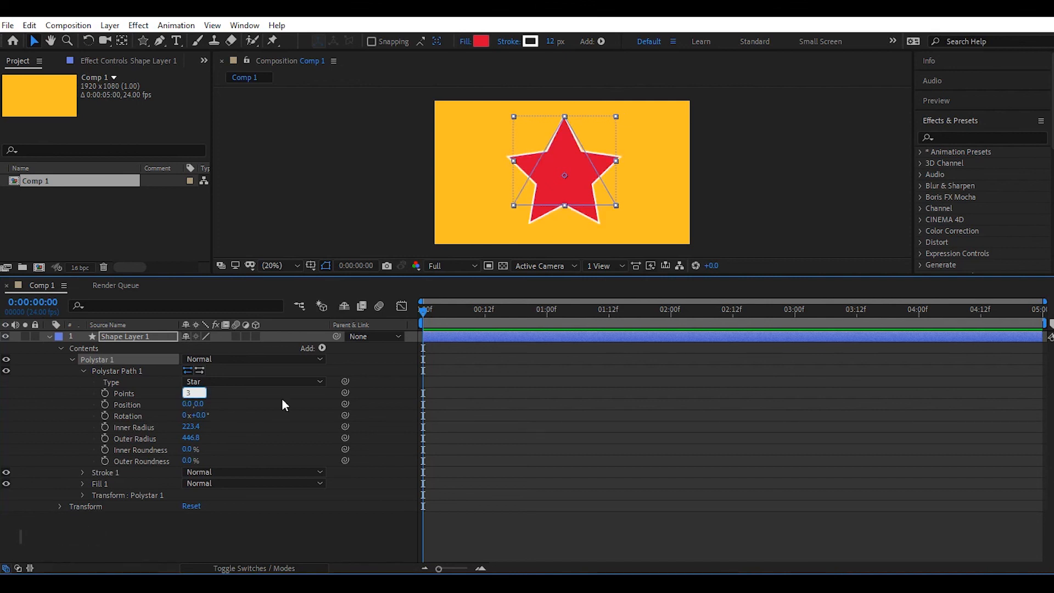
key("Return")
left_click(291, 405)
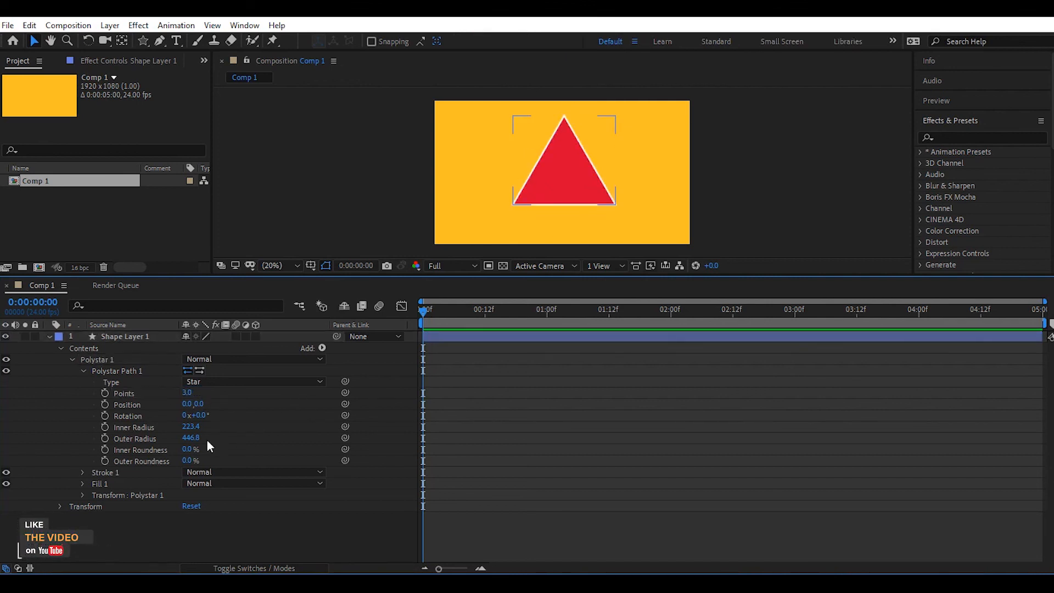
left_click_drag(191, 438, 807, 452)
key("ctrl+z")
Delete the three-pointed star's layer and enlarge the composition viewer by reducing the timeline's height
left_click(135, 340)
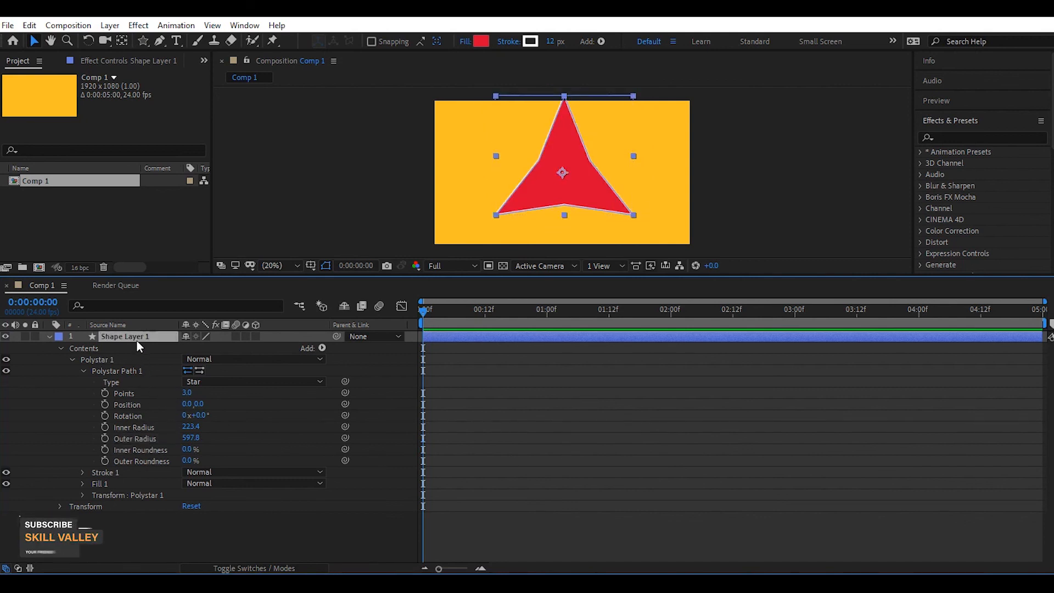
key("Delete")
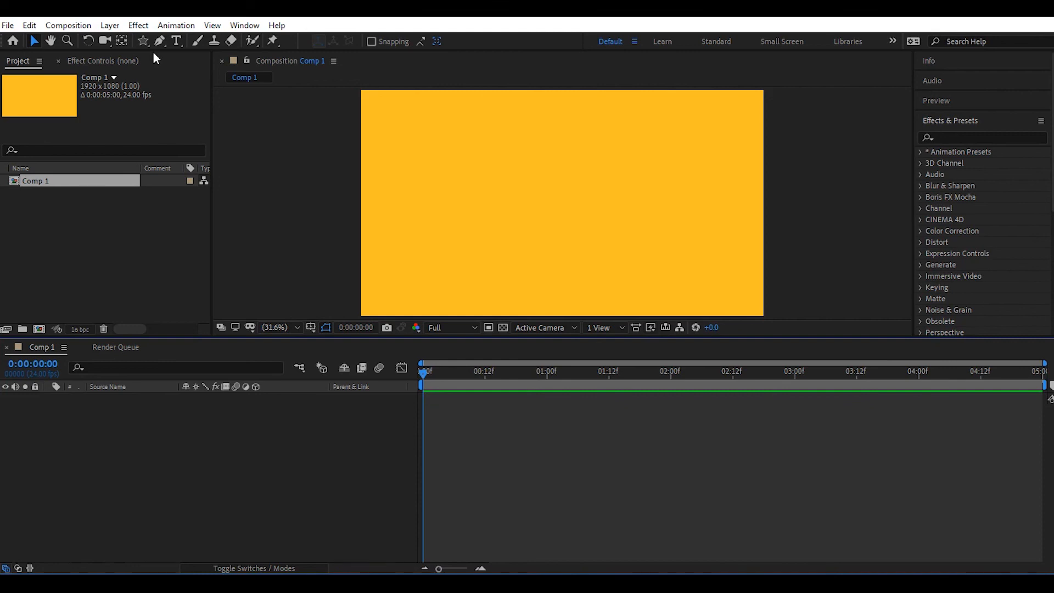
left_click_drag(504, 336, 496, 412)
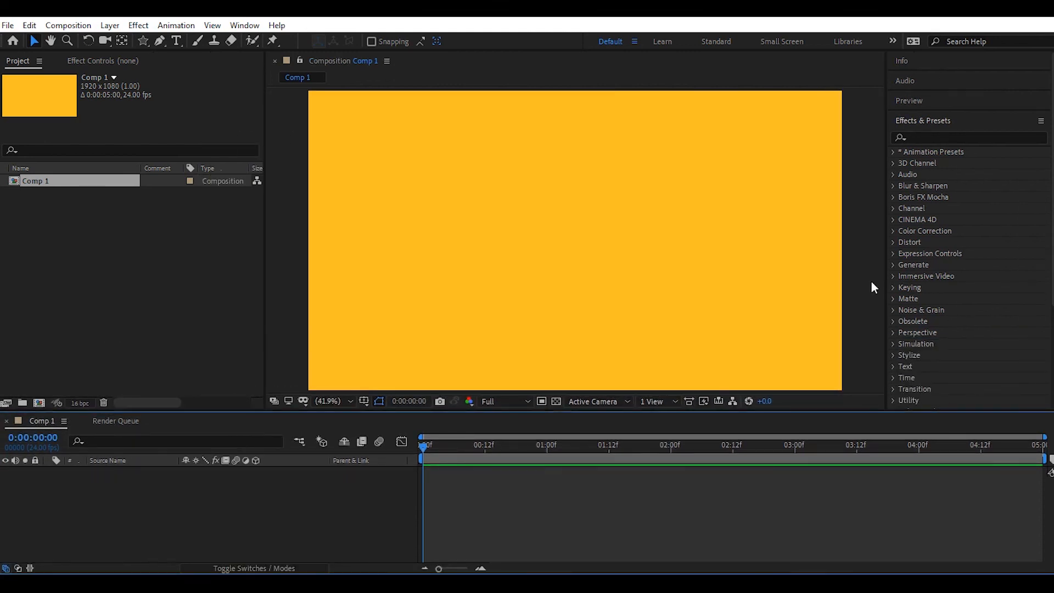